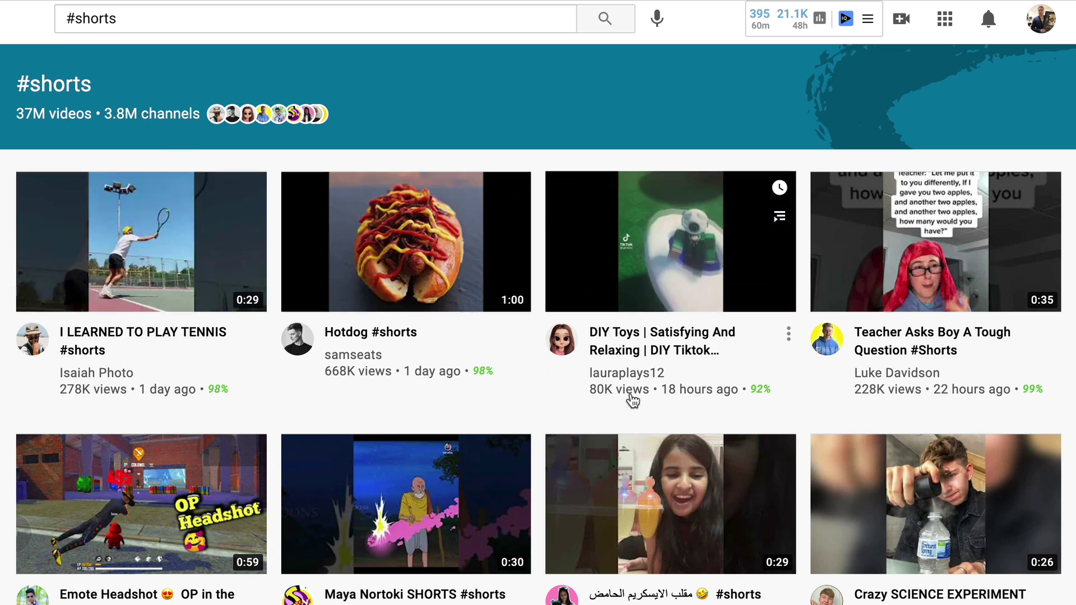
Browse the #shorts results on YouTube, examining the videos' view counts, upload ages and lengths
scroll(478, 403, "down", 1)
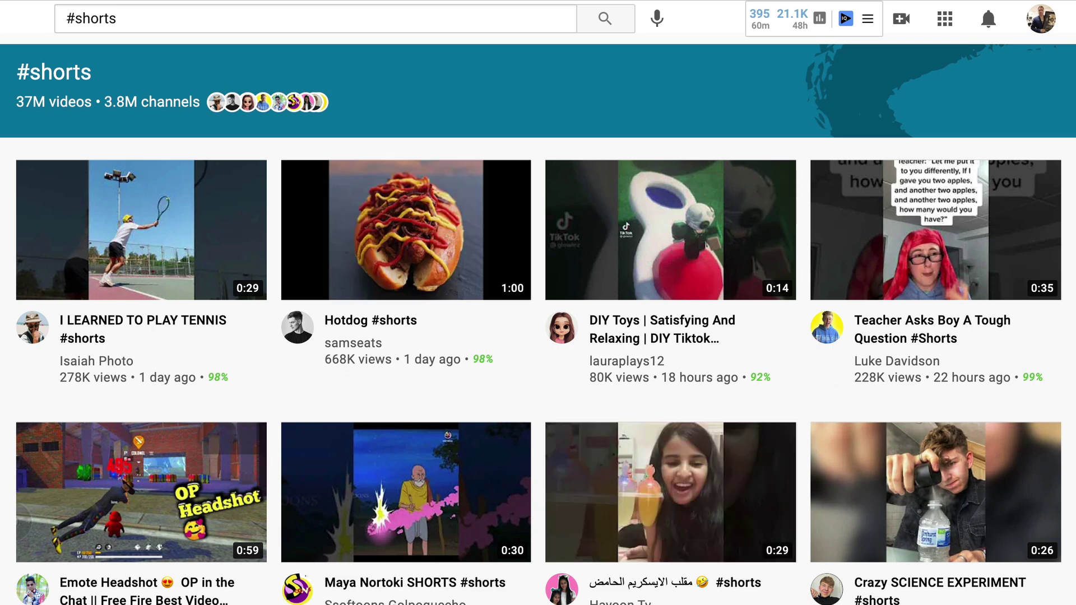
scroll(935, 476, "down", 2)
scroll(653, 536, "down", 5)
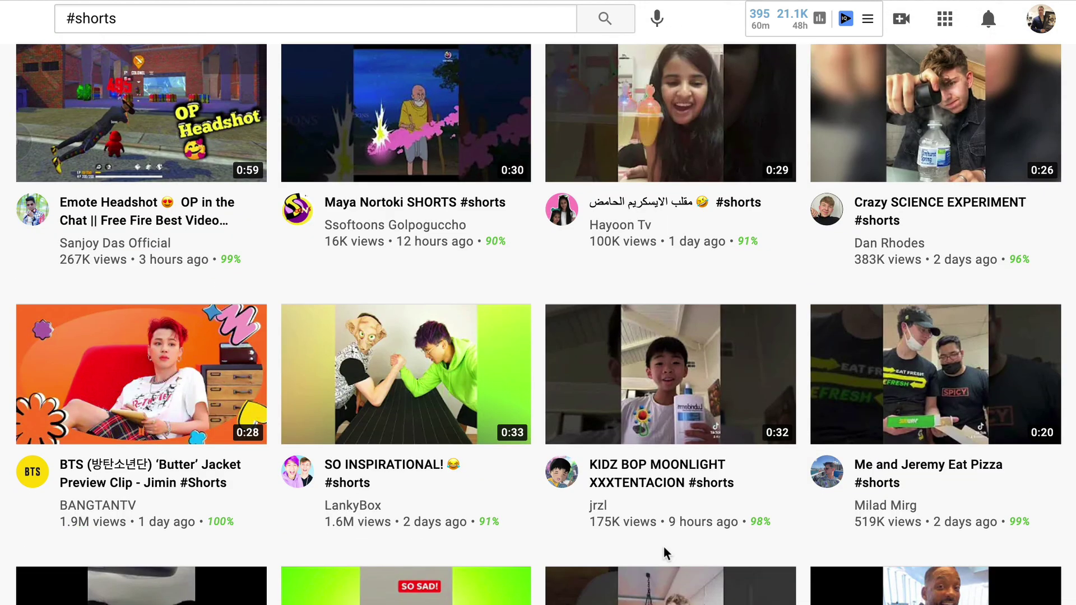
scroll(647, 537, "up", 5)
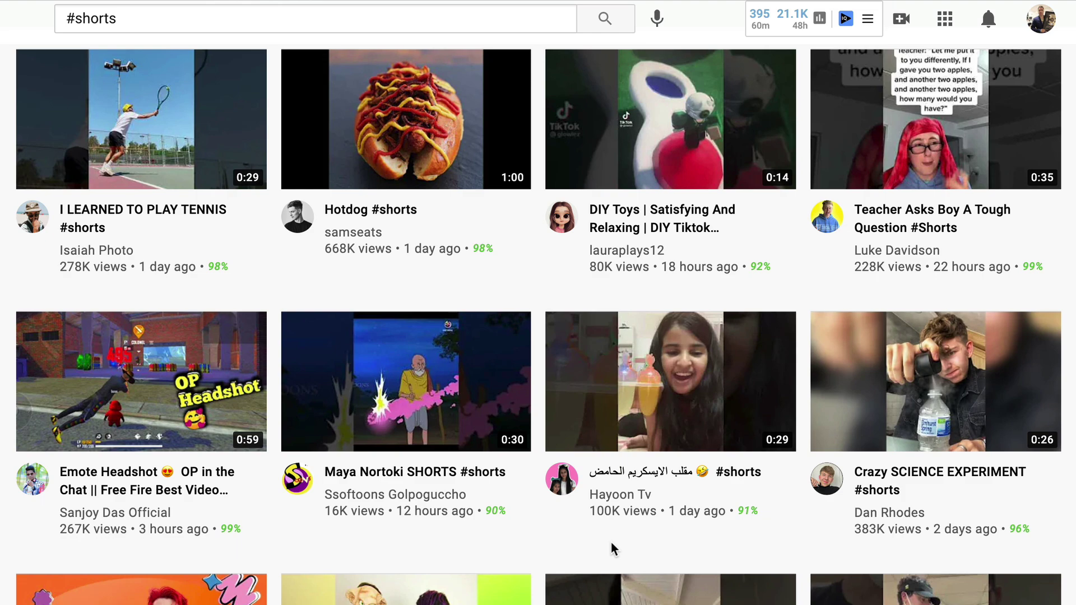
scroll(612, 542, "down", 8)
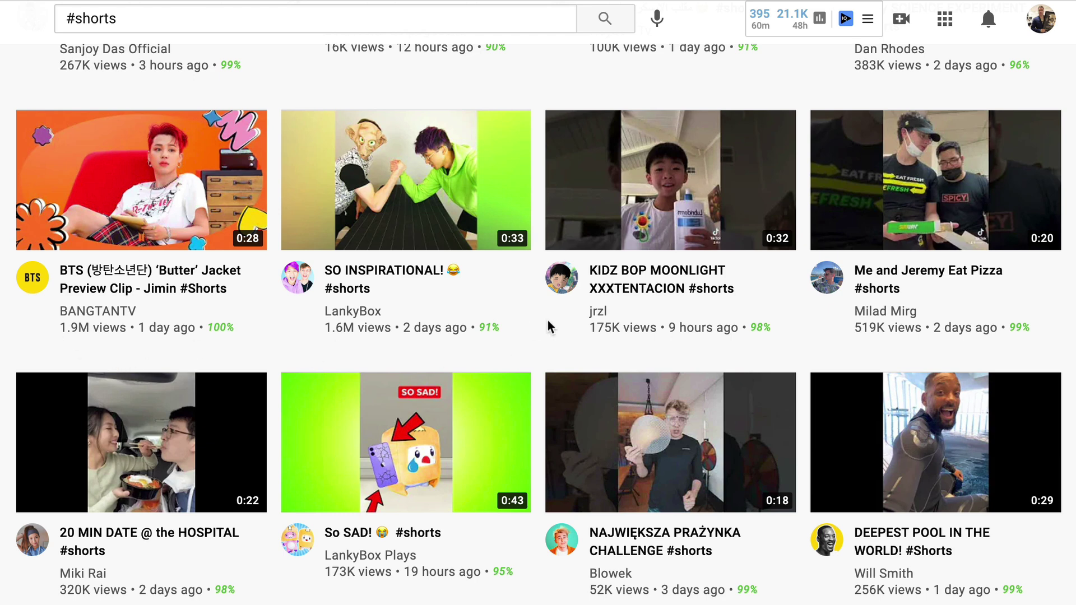
scroll(834, 332, "down", 1)
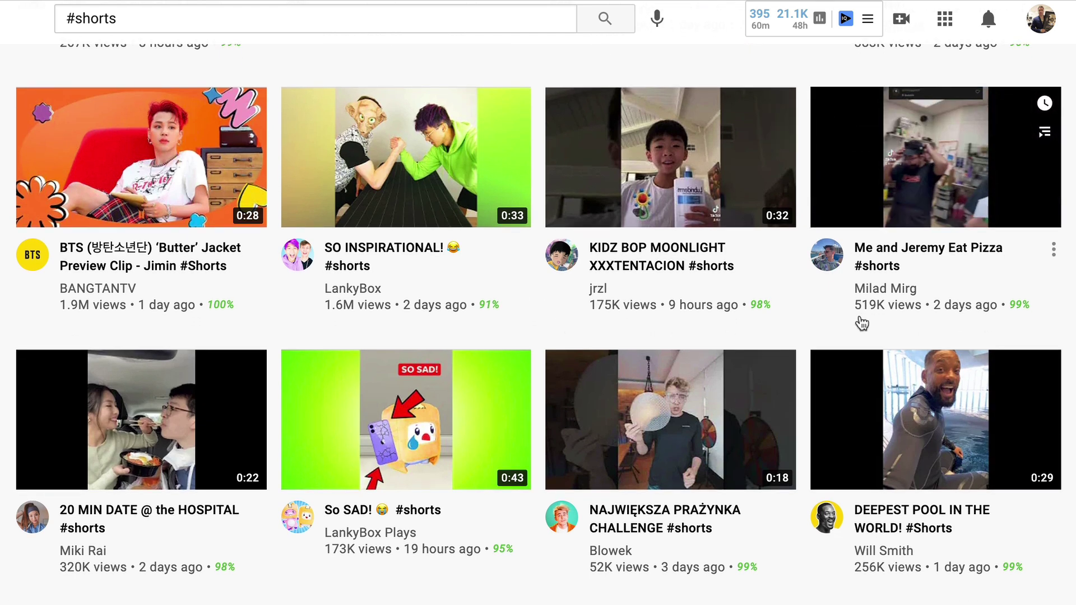
scroll(569, 418, "down", 3)
scroll(564, 409, "down", 5)
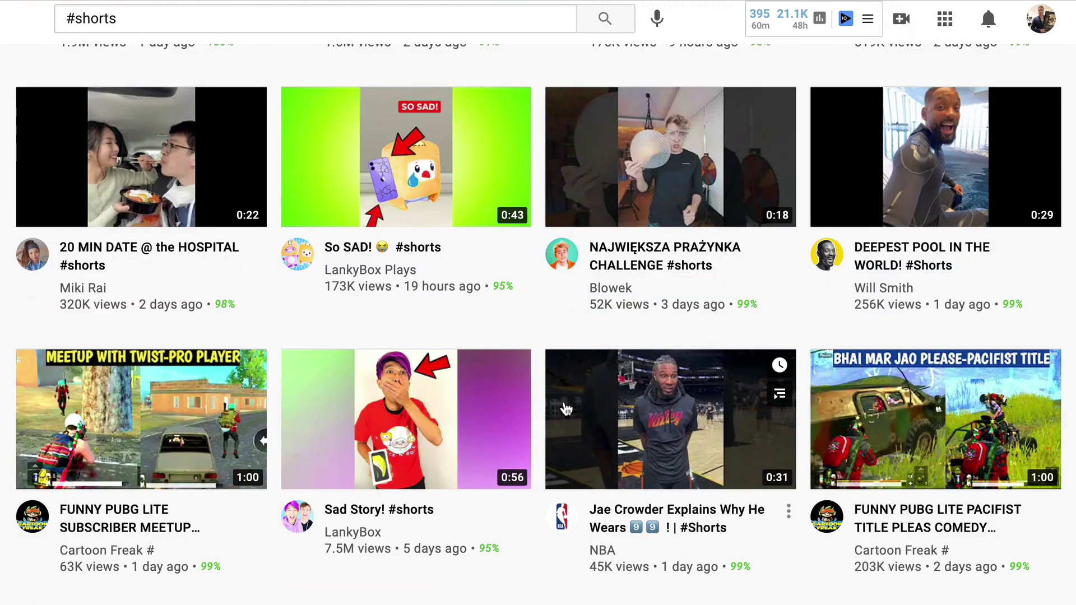
scroll(565, 408, "down", 5)
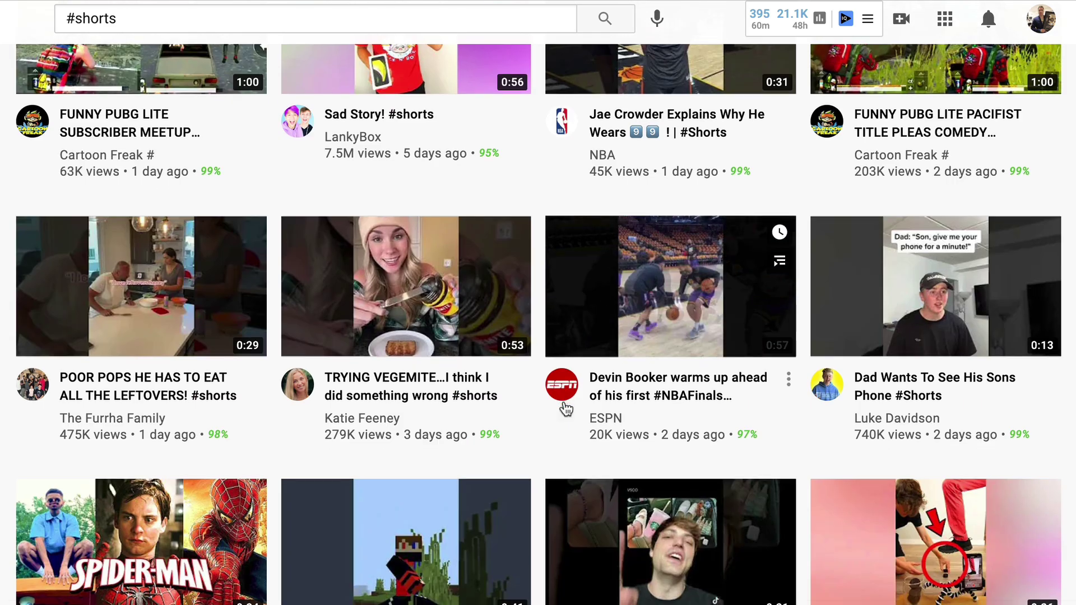
scroll(564, 408, "down", 5)
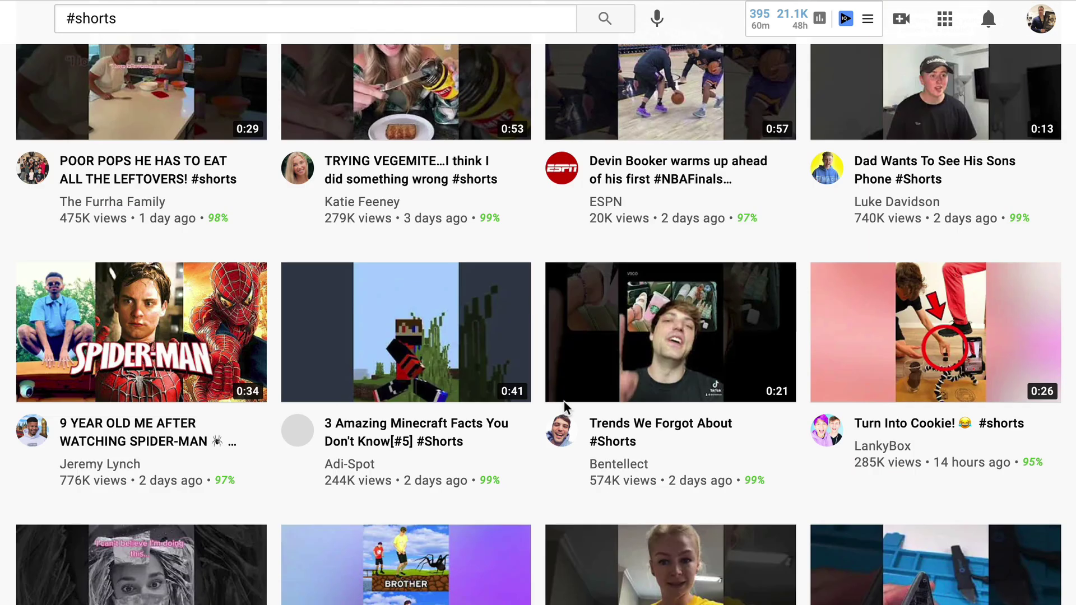
scroll(565, 408, "down", 4)
scroll(563, 402, "down", 7)
scroll(565, 406, "up", 20)
scroll(566, 409, "up", 10)
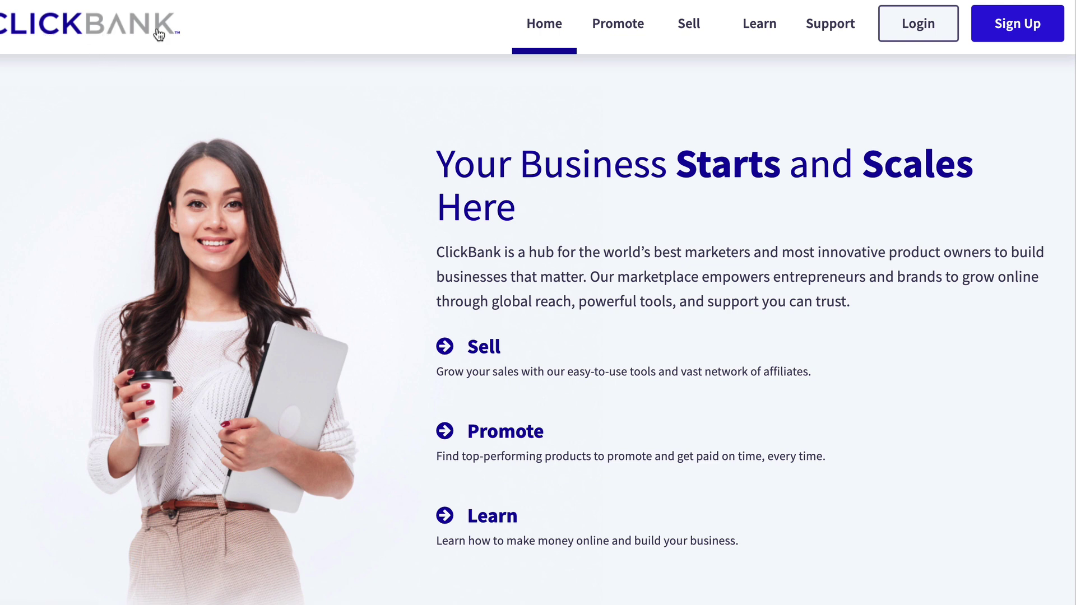
Open the sign-up page on the ClickBank website and review the fields required in the registration form
left_click(1015, 33)
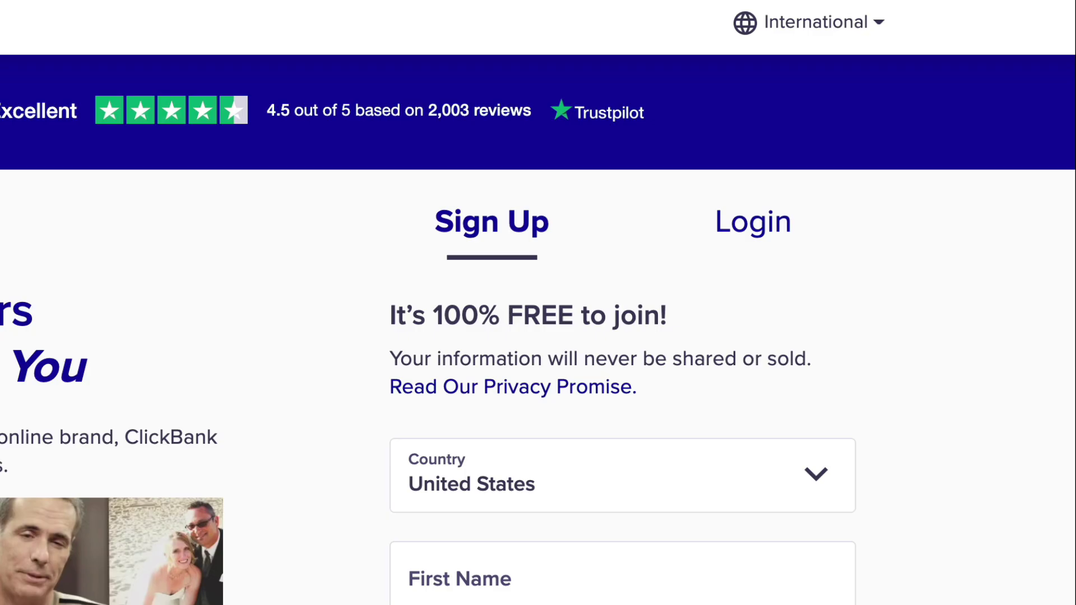
scroll(343, 388, "down", 5)
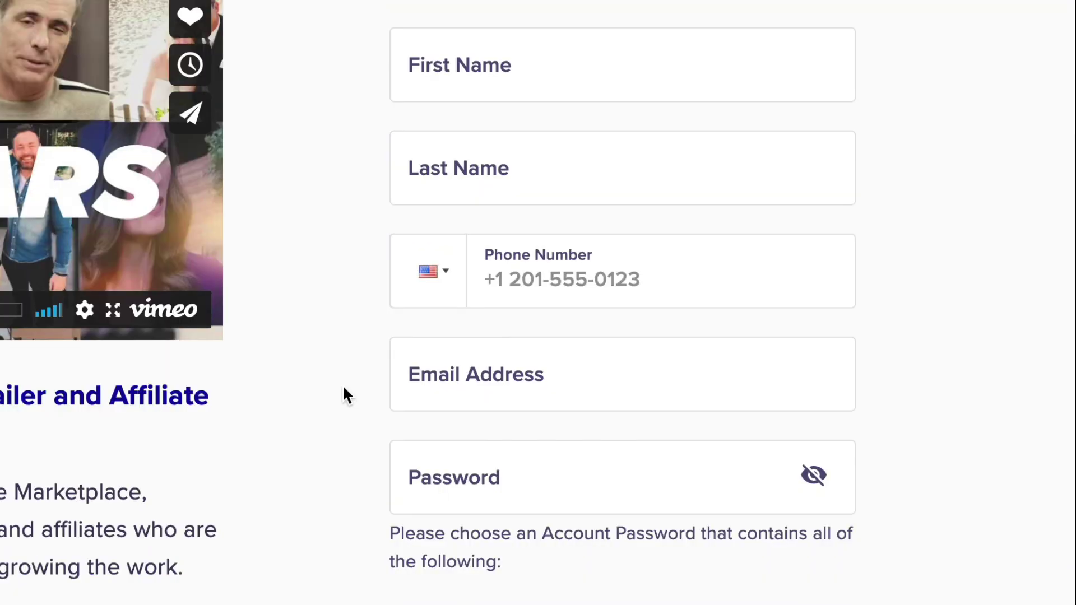
scroll(344, 388, "up", 4)
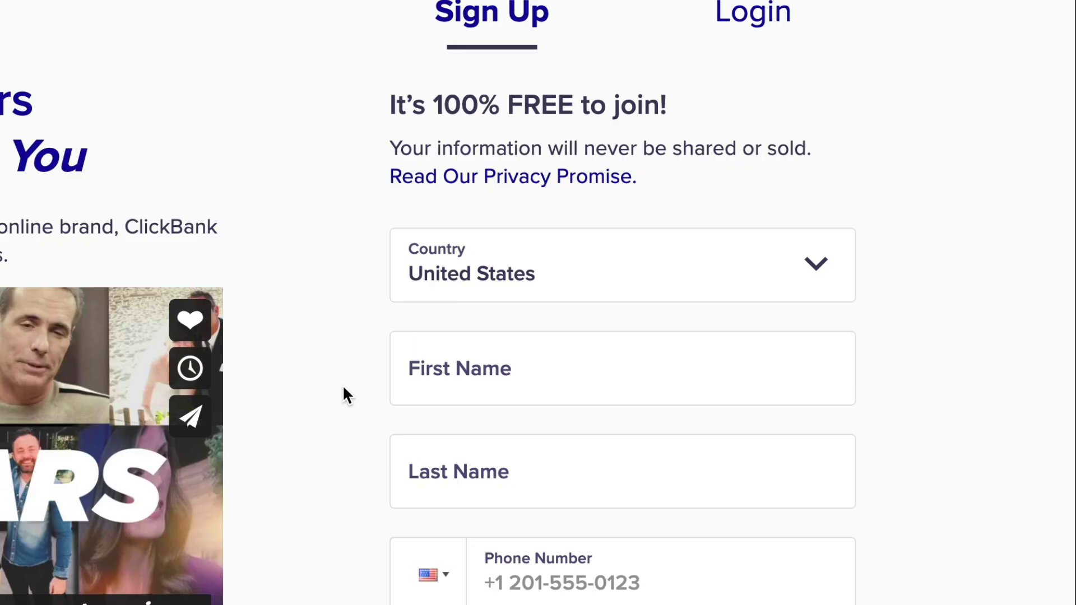
scroll(343, 388, "down", 1)
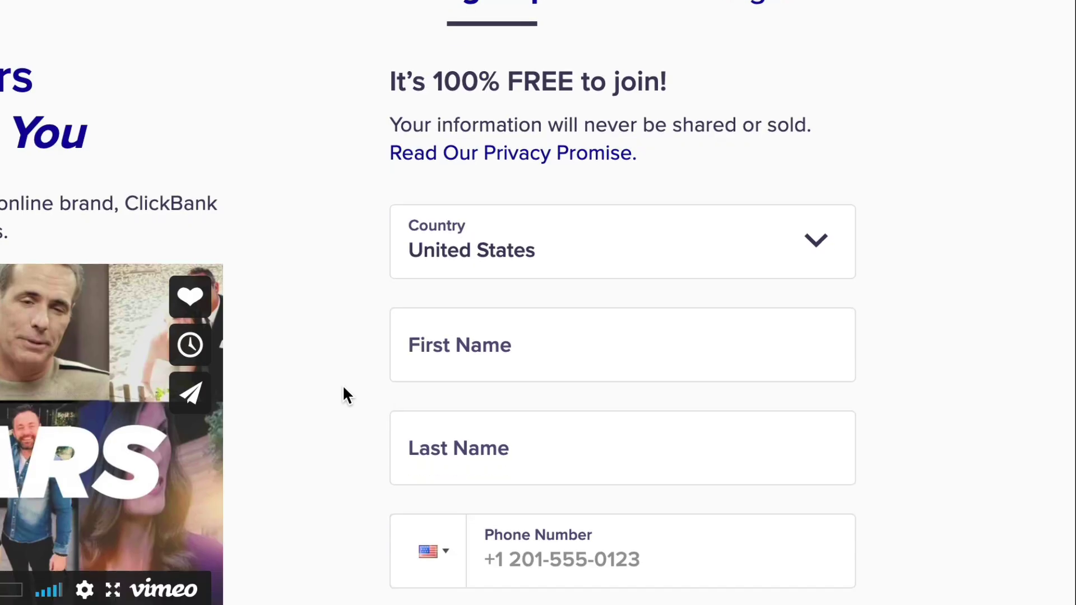
scroll(343, 387, "down", 2)
scroll(344, 388, "down", 3)
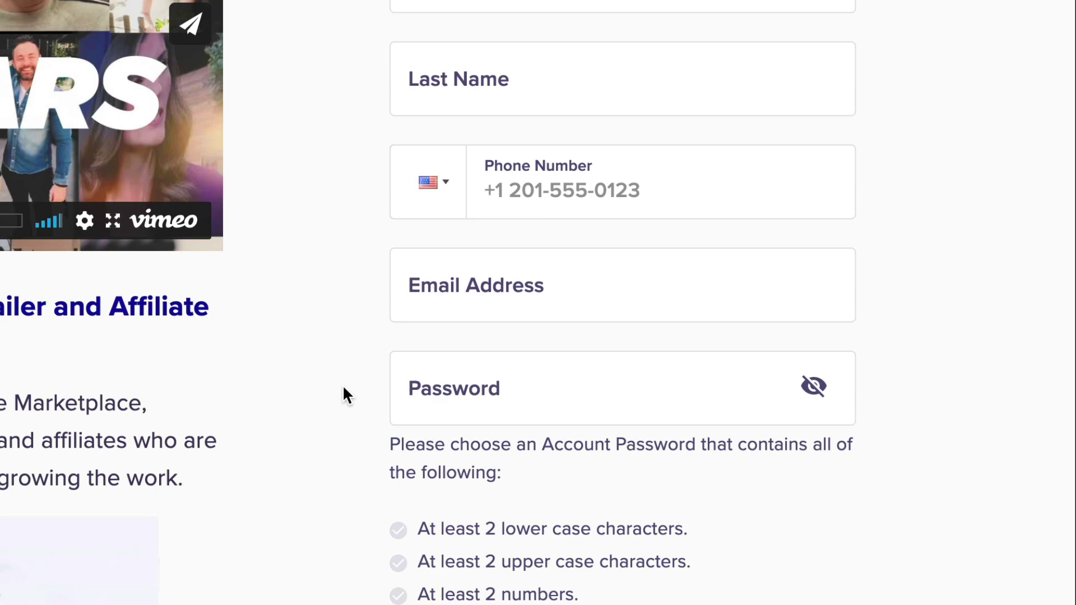
scroll(343, 388, "up", 7)
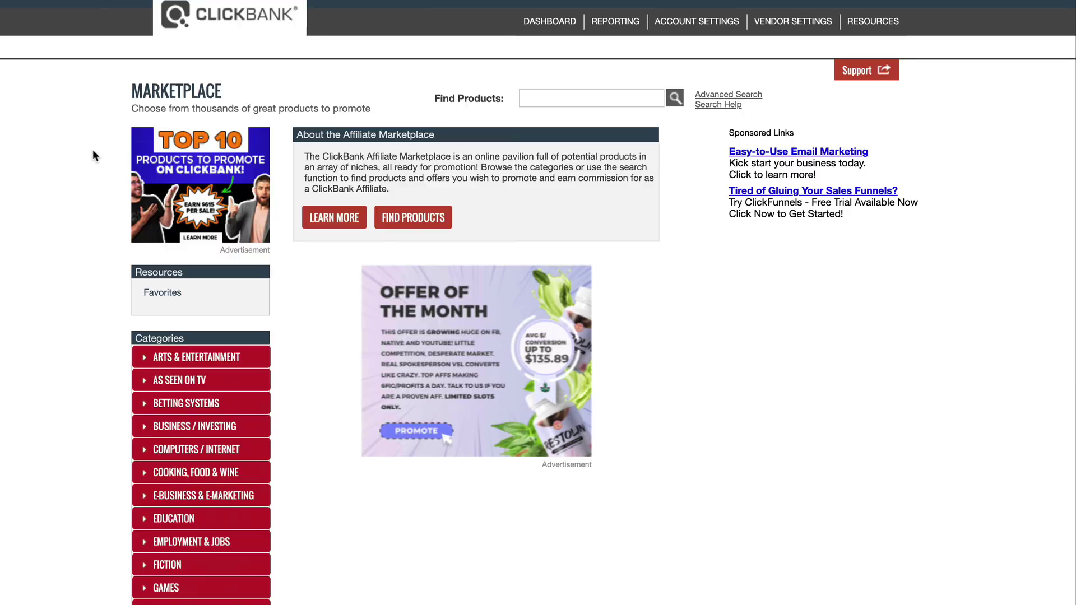
Open the ClickBank affiliate Marketplace and look through its list of product categories
scroll(538, 303, "up", 1)
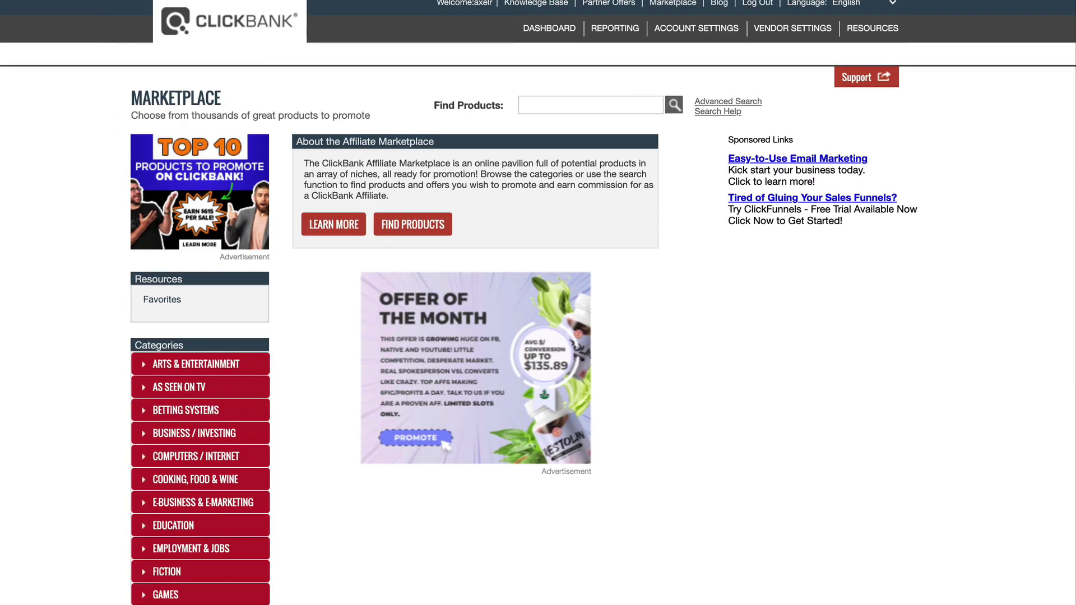
left_click(675, 6)
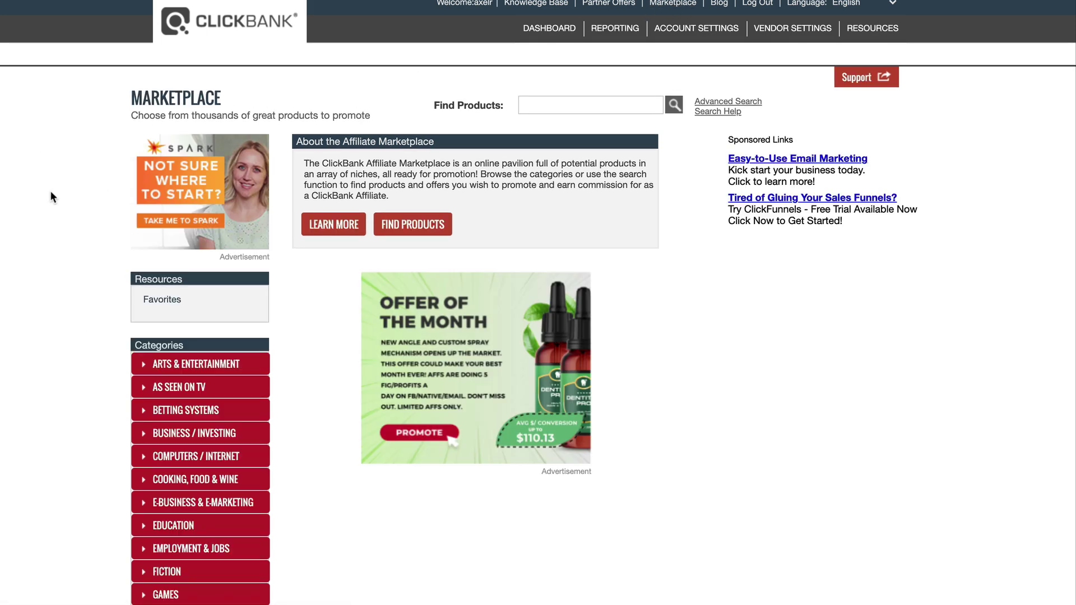
scroll(51, 193, "down", 1)
scroll(52, 194, "down", 4)
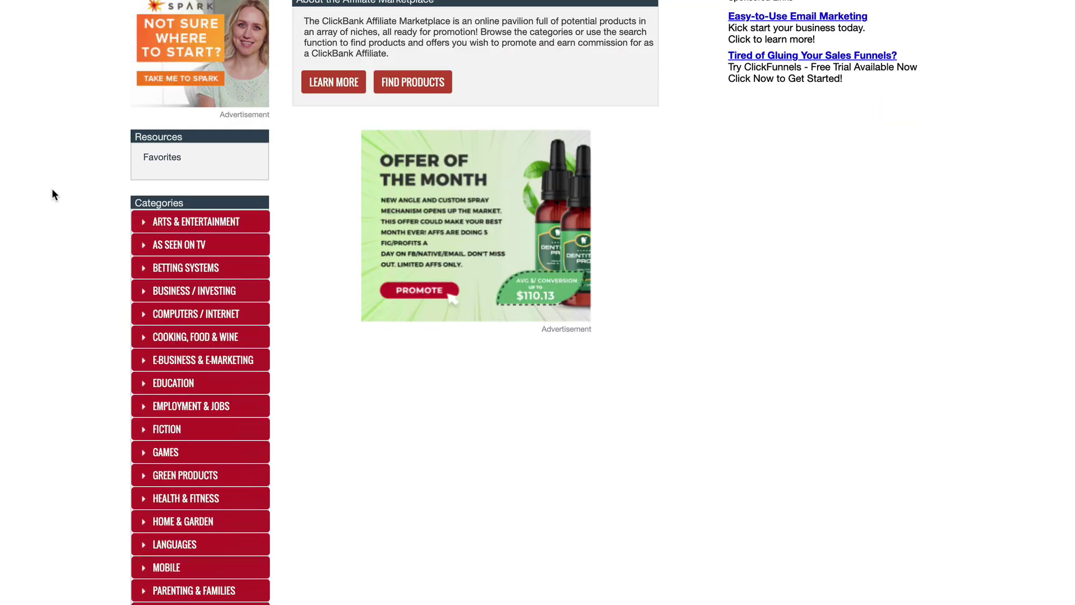
scroll(52, 195, "up", 2)
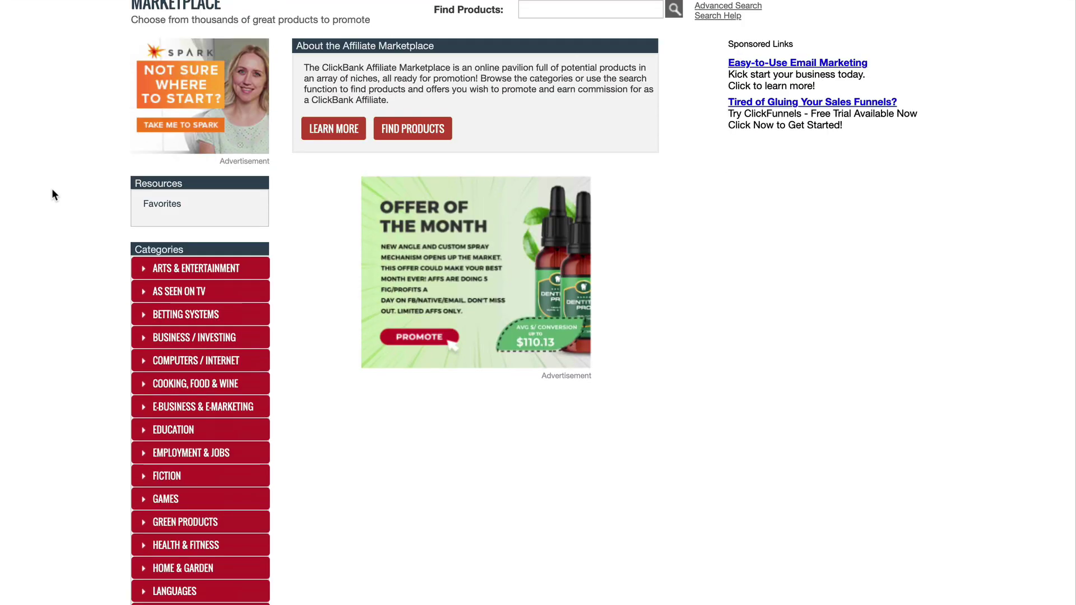
scroll(52, 191, "down", 4)
scroll(51, 192, "down", 1)
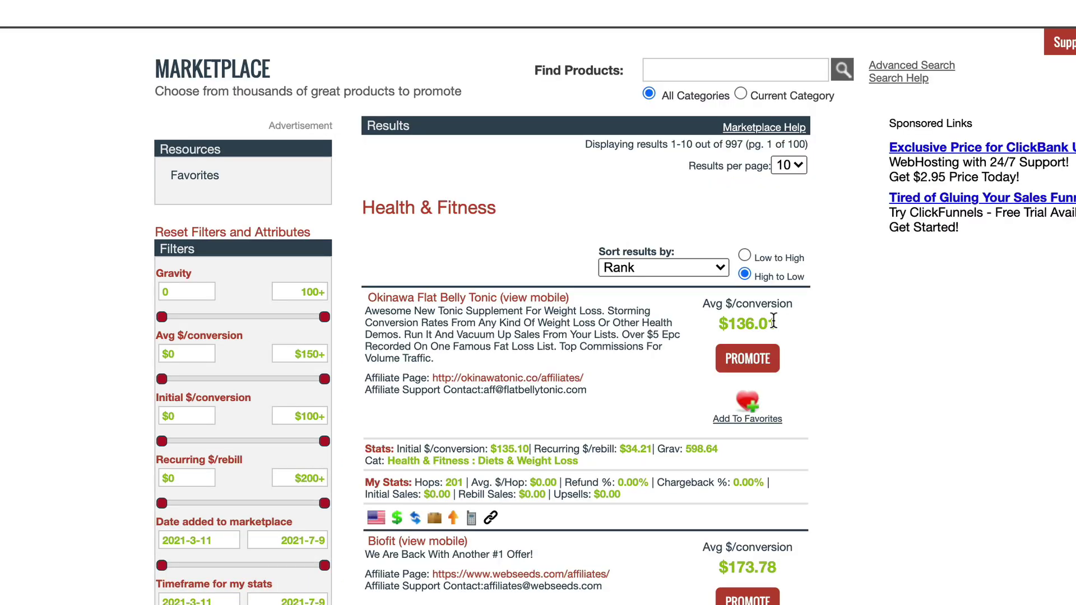
Compare the average earnings per conversion of the products listed under Health & Fitness, highlighting the amounts
left_click_drag(624, 297, 593, 295)
left_click_drag(735, 320, 727, 322)
scroll(780, 322, "down", 2)
left_click_drag(776, 483, 726, 483)
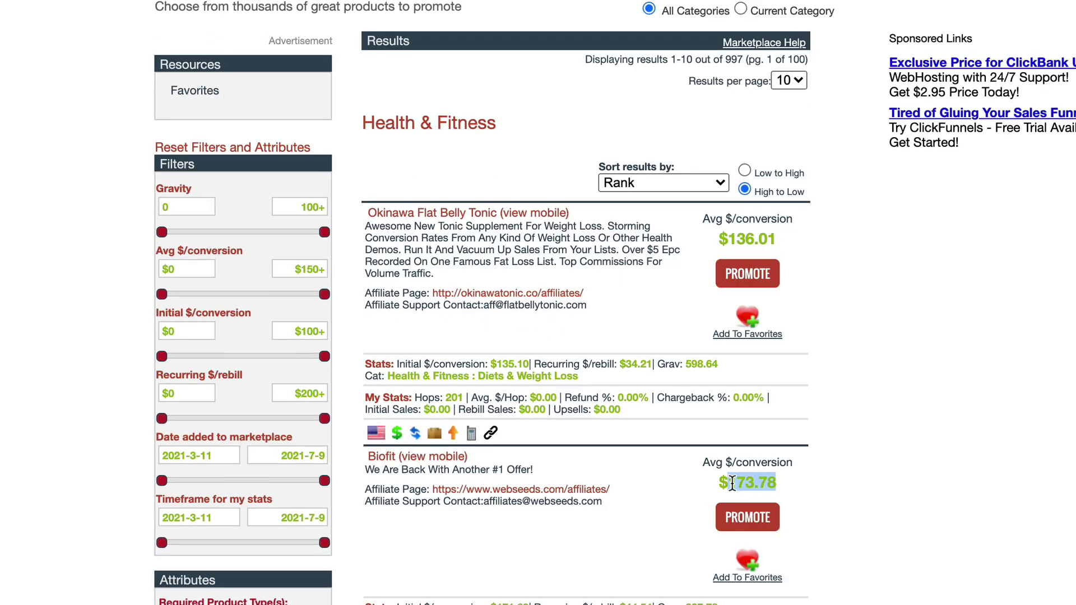
scroll(807, 392, "down", 4)
left_click_drag(776, 552, 727, 551)
scroll(735, 555, "down", 7)
left_click_drag(775, 470, 728, 470)
scroll(728, 471, "down", 2)
left_click_drag(777, 602, 727, 597)
scroll(744, 552, "down", 5)
scroll(763, 507, "up", 7)
scroll(763, 504, "up", 12)
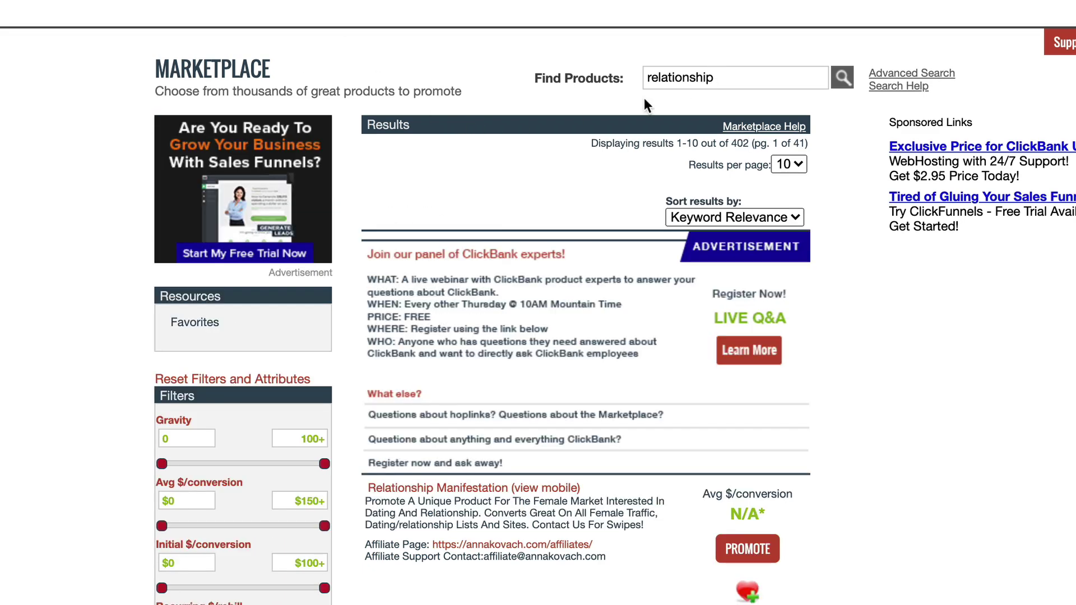
Review the product offers found for "relationship" and their average earnings per conversion
scroll(555, 180, "down", 2)
scroll(663, 422, "down", 5)
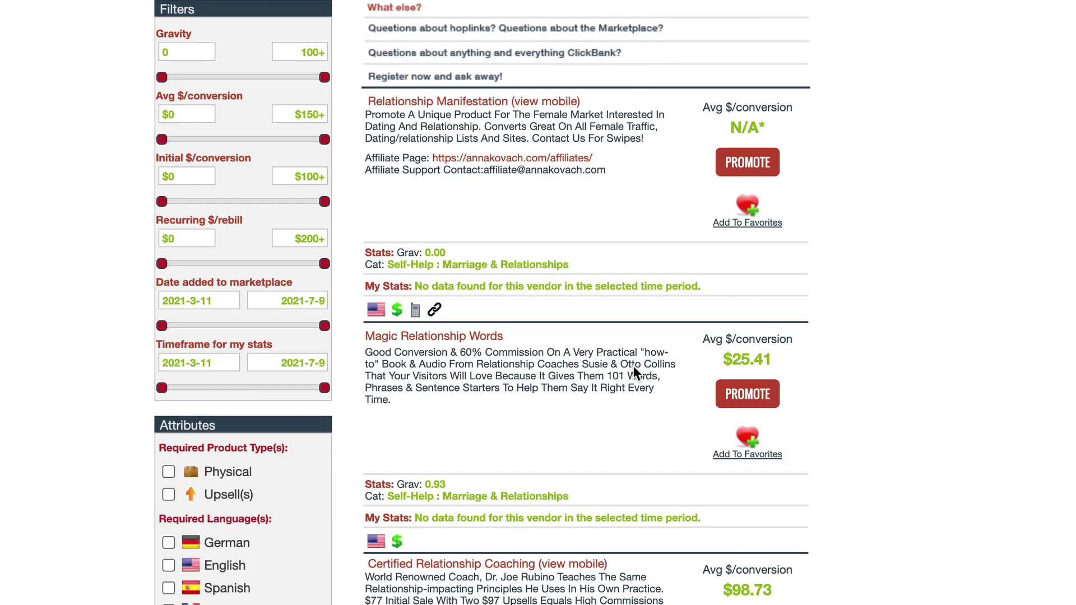
scroll(757, 353, "down", 4)
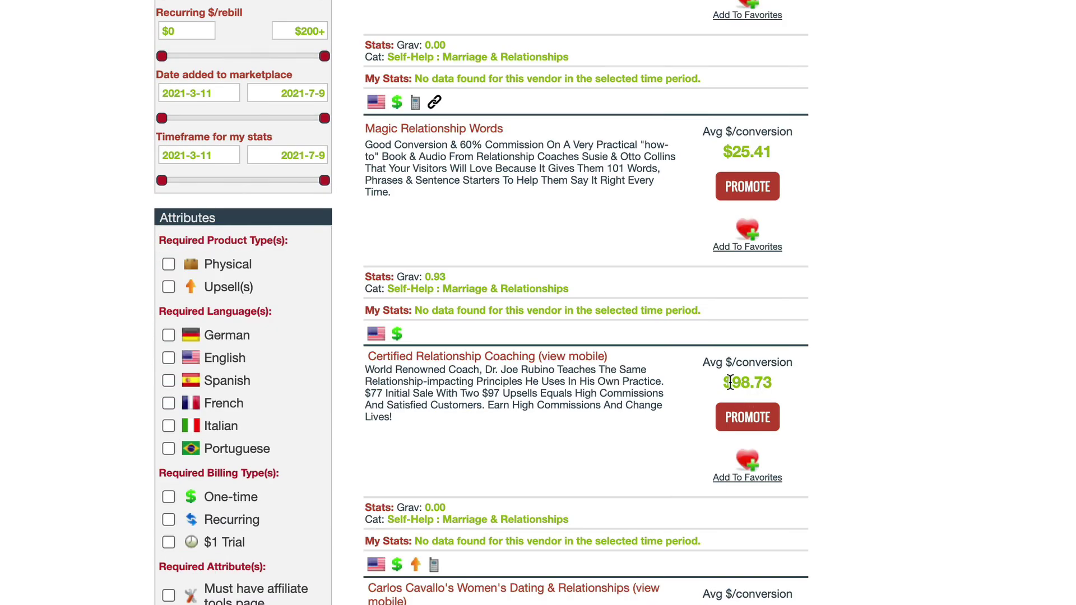
scroll(753, 387, "down", 2)
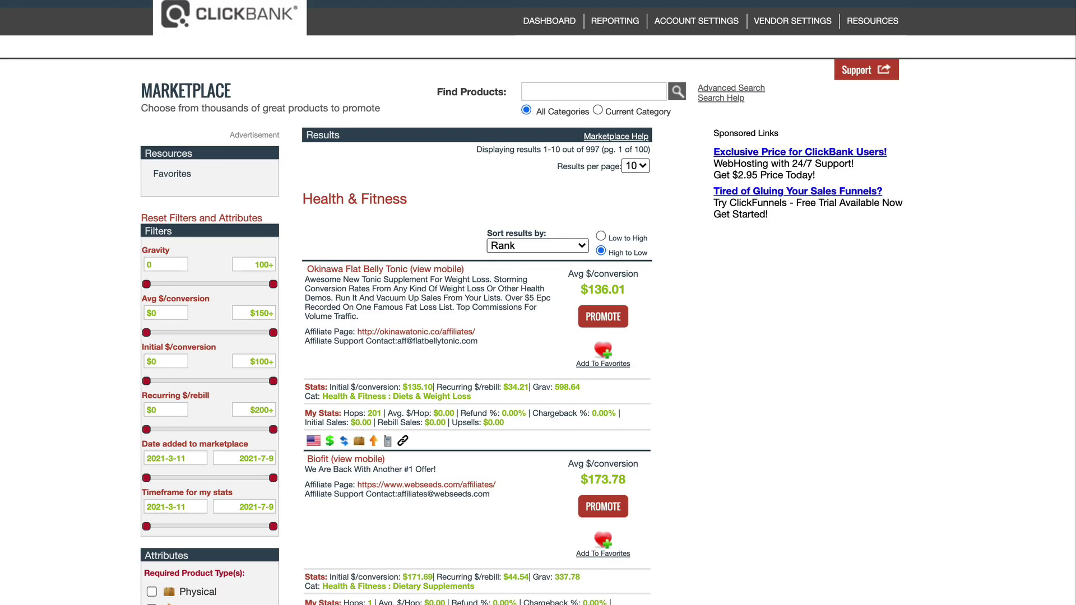
Look through the Health & Fitness product results and the category list for possible niches
scroll(269, 296, "down", 8)
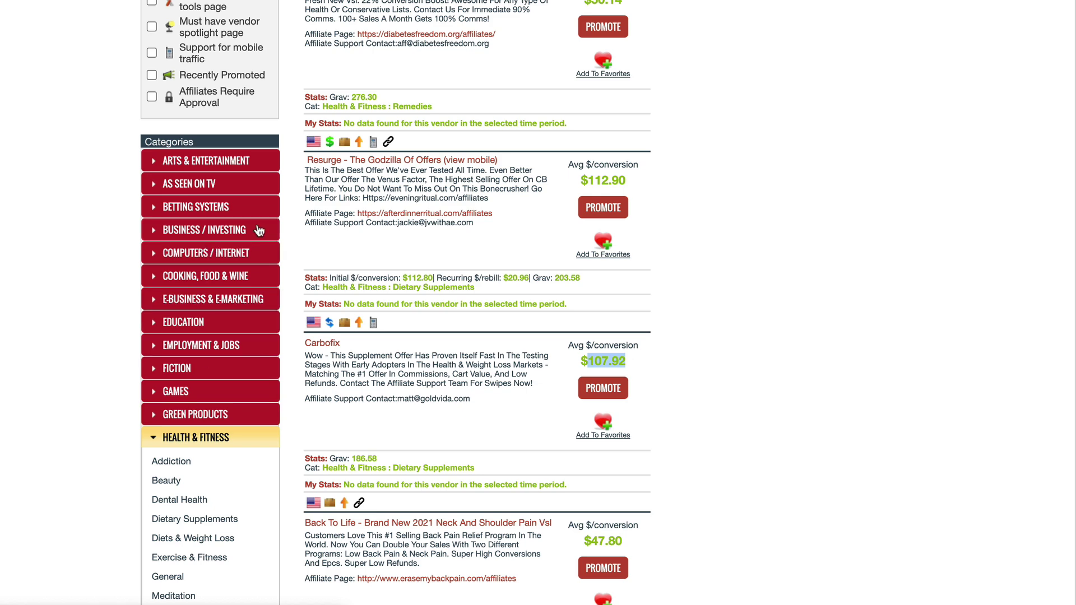
scroll(433, 199, "up", 3)
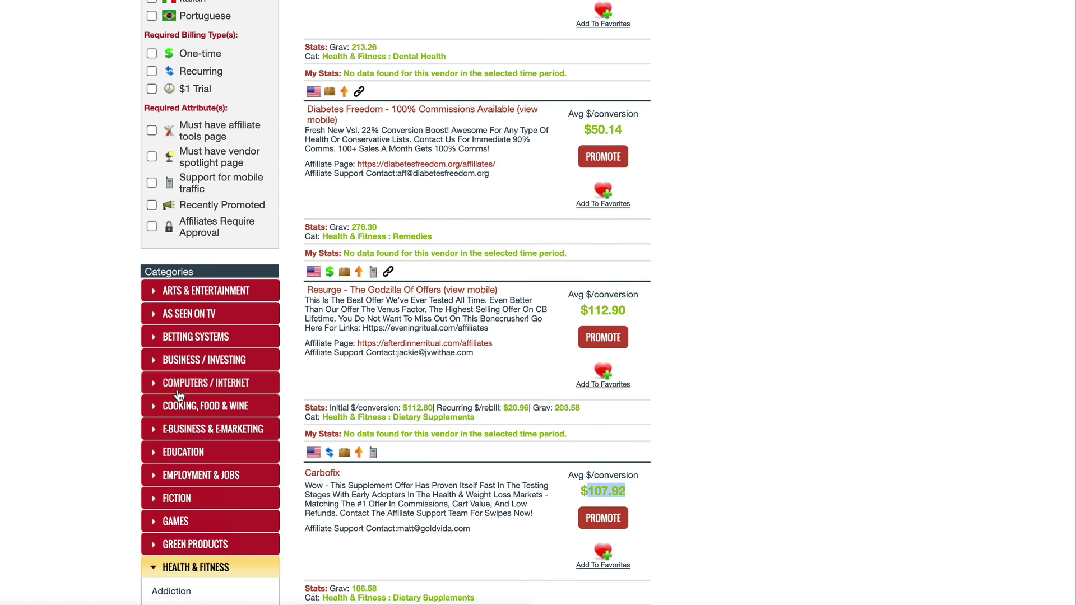
scroll(458, 291, "up", 8)
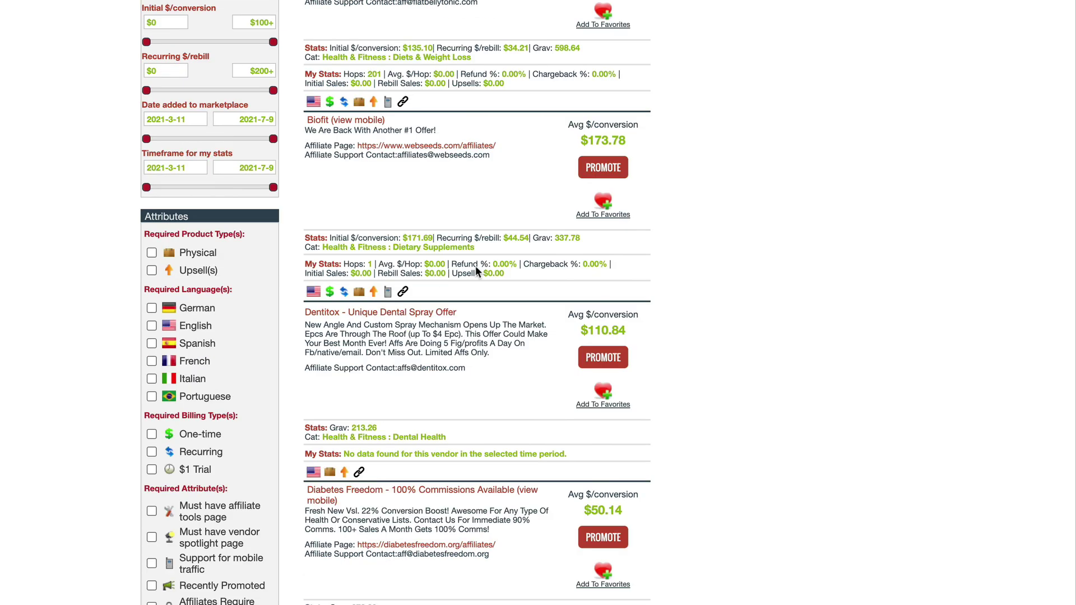
scroll(475, 266, "up", 7)
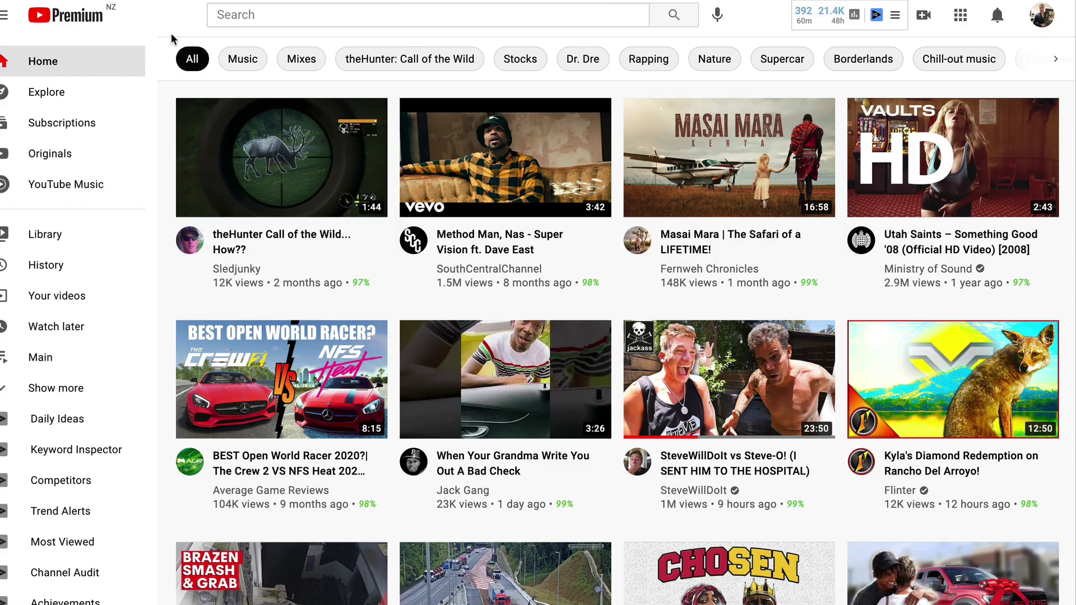
Switch to YouTube, search for "#shorts + dog training" and look through the matching videos
left_click(240, 10)
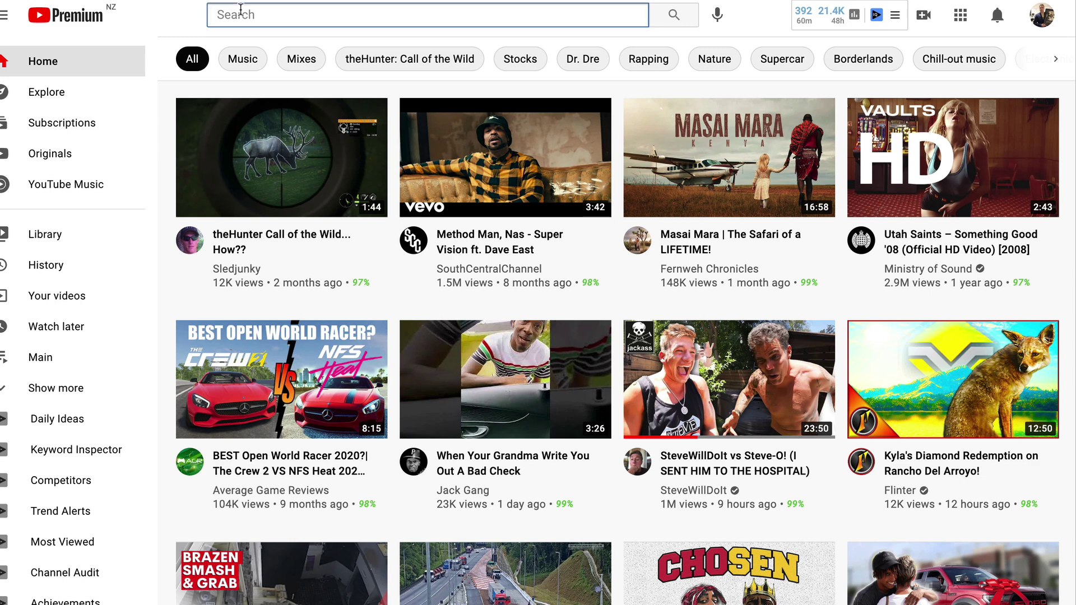
type("#sh")
type("orts +")
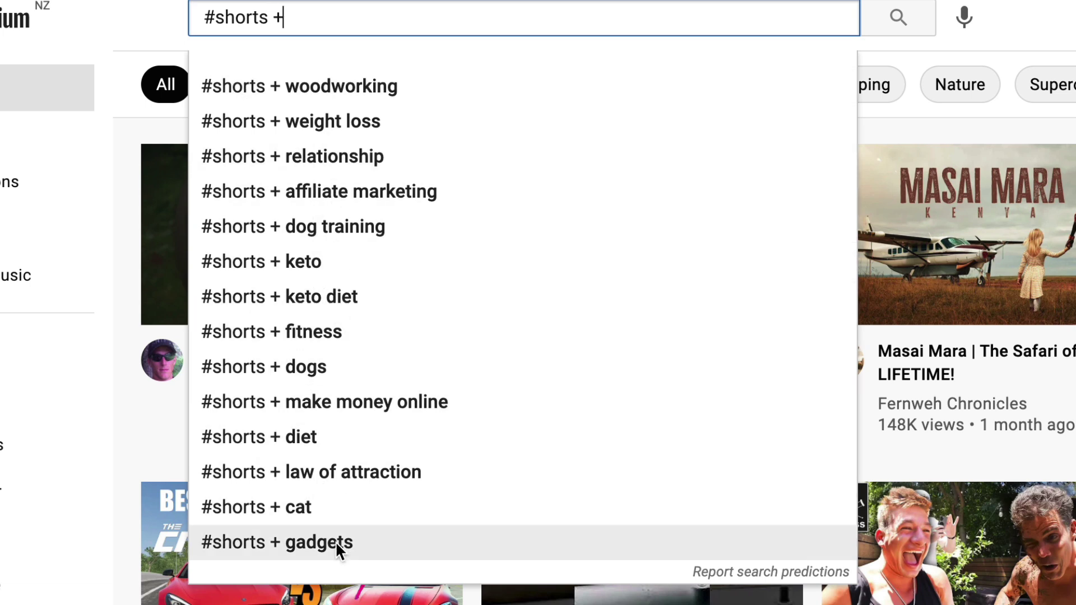
left_click(345, 227)
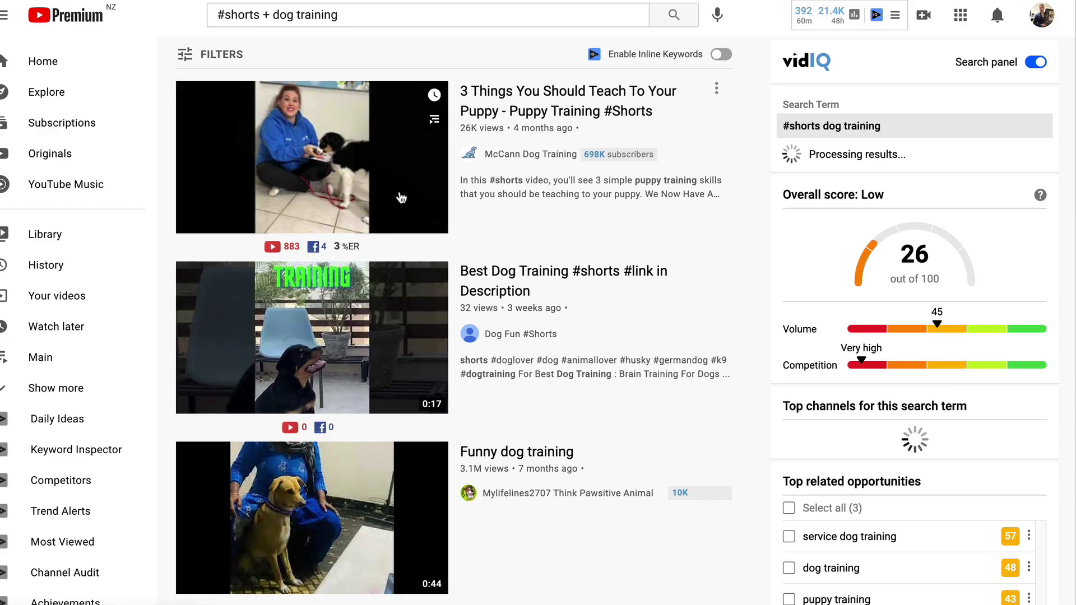
scroll(360, 262, "down", 4)
scroll(305, 213, "down", 5)
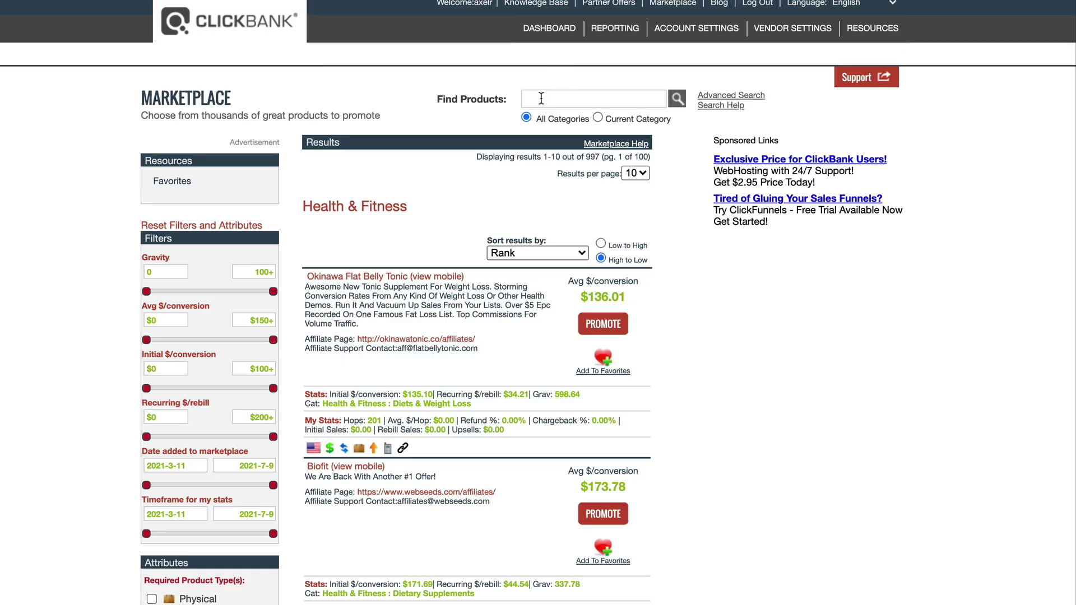
Switch to the ClickBank Marketplace and search all categories for "dog training" products
left_click(542, 98)
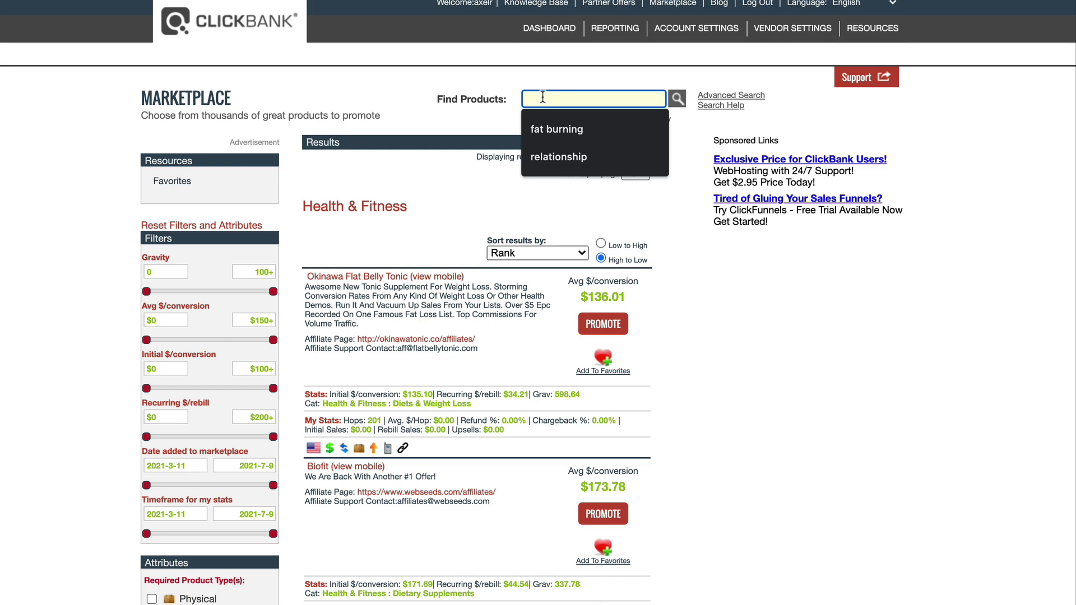
type("dog training")
key("Return")
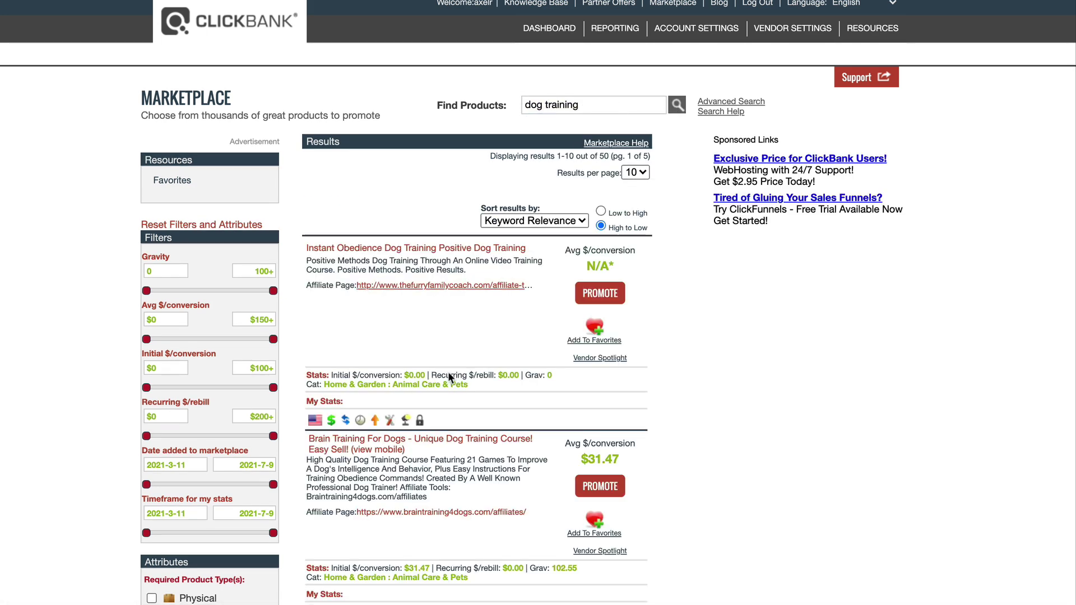
Look through the dog training product offers and their average earnings per conversion
scroll(513, 284, "down", 10)
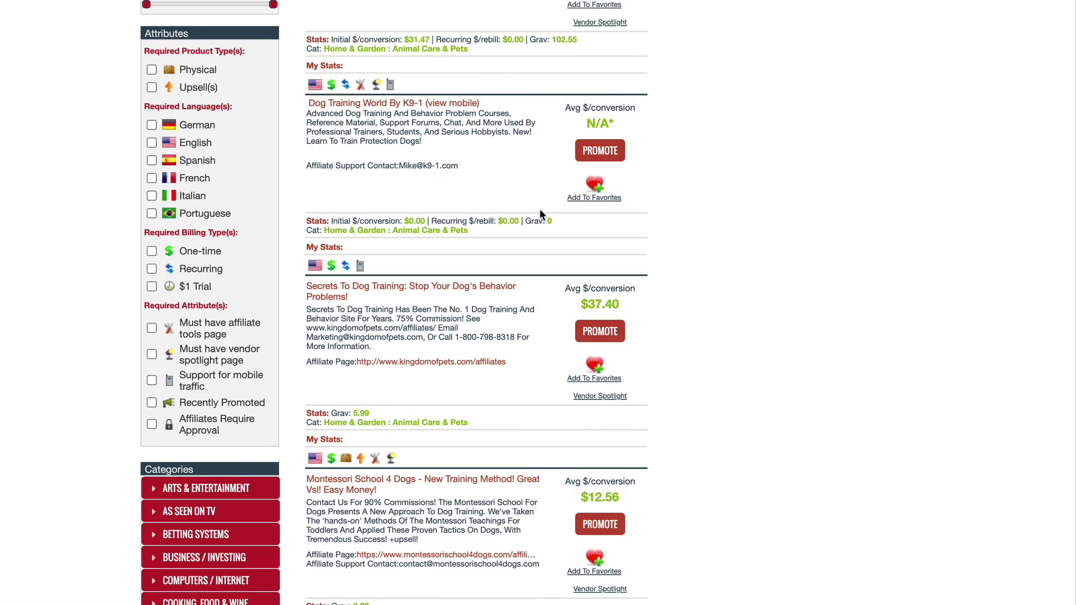
scroll(428, 324, "down", 3)
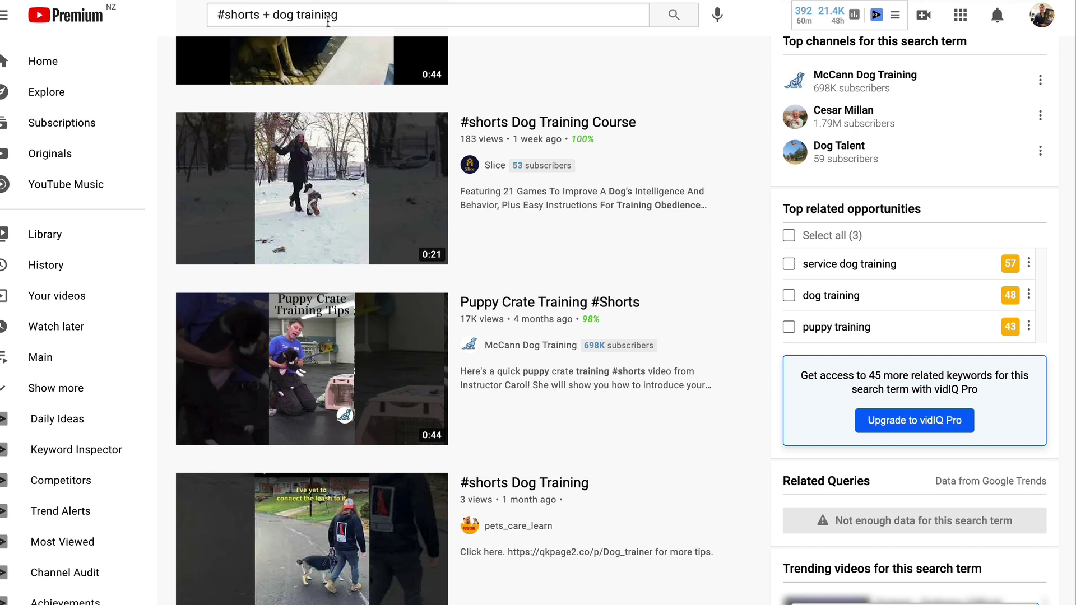
Switch to YouTube and search for "#shorts + weight loss"
scroll(328, 17, "up", 5)
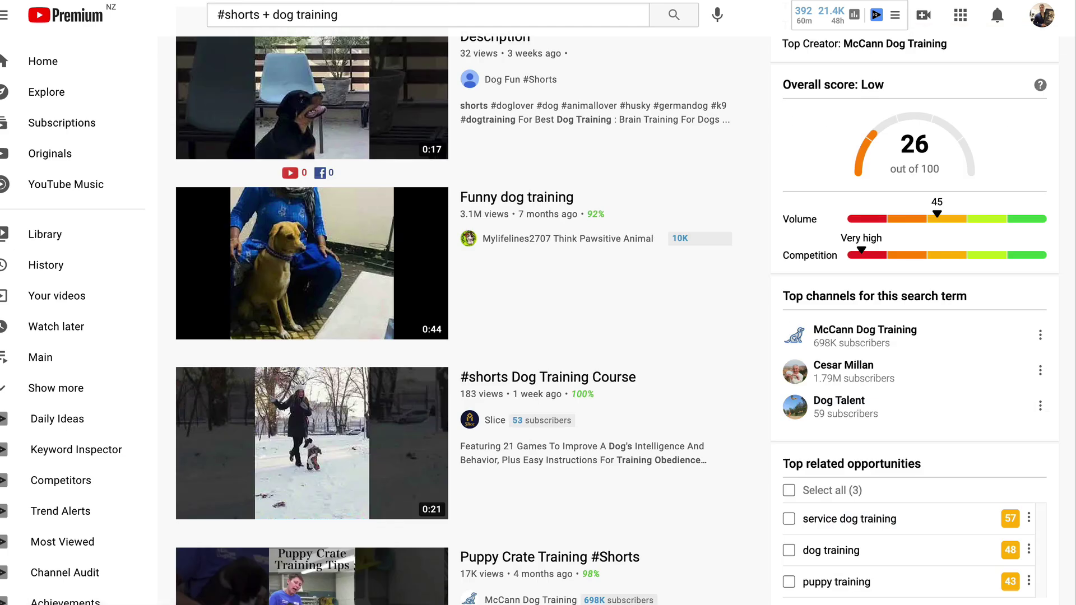
type("relationship")
key("Return")
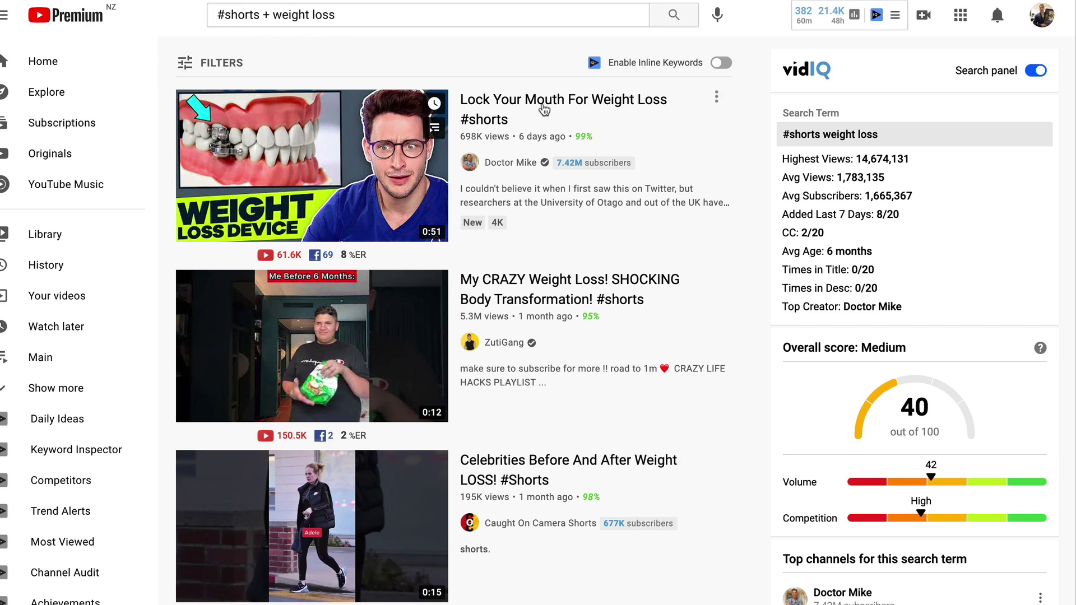
Look through the weight loss Shorts results, comparing their views, upload dates and channel sizes
scroll(468, 332, "down", 4)
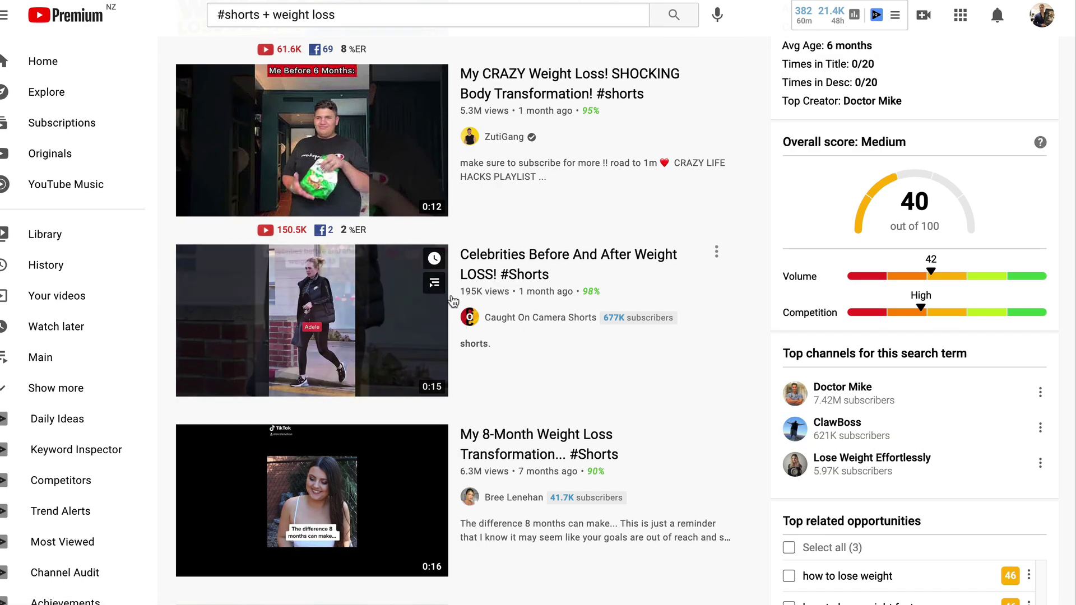
scroll(479, 128, "down", 1)
scroll(479, 128, "down", 4)
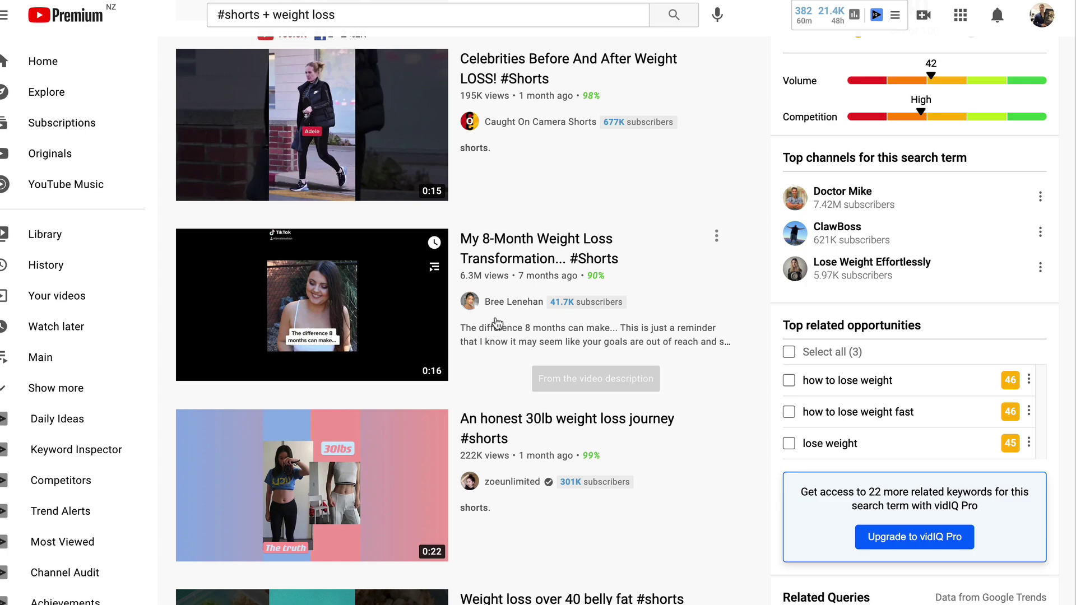
scroll(490, 287, "down", 3)
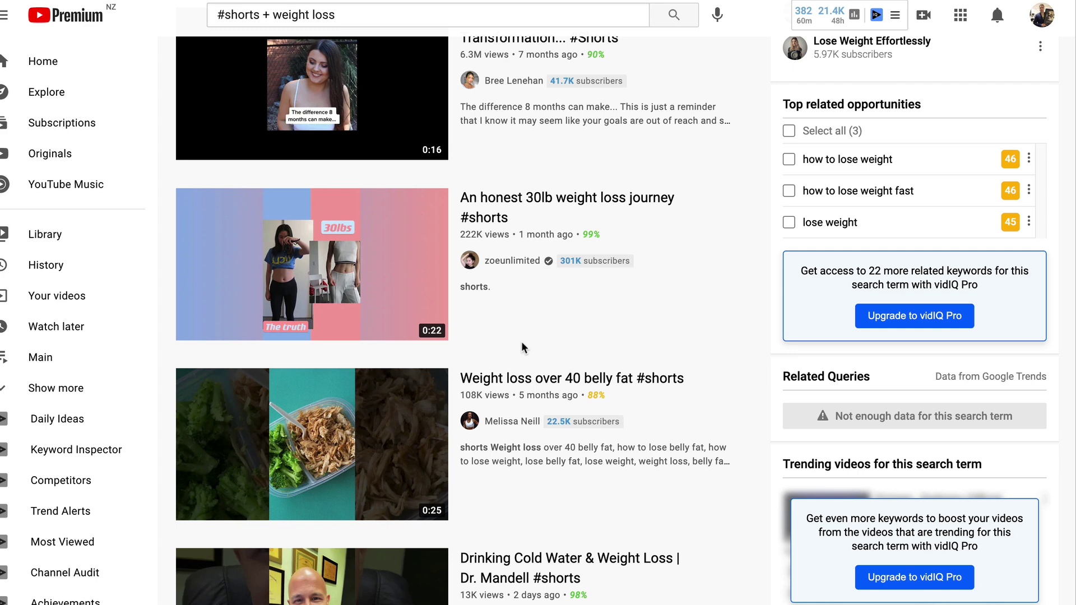
scroll(521, 343, "down", 5)
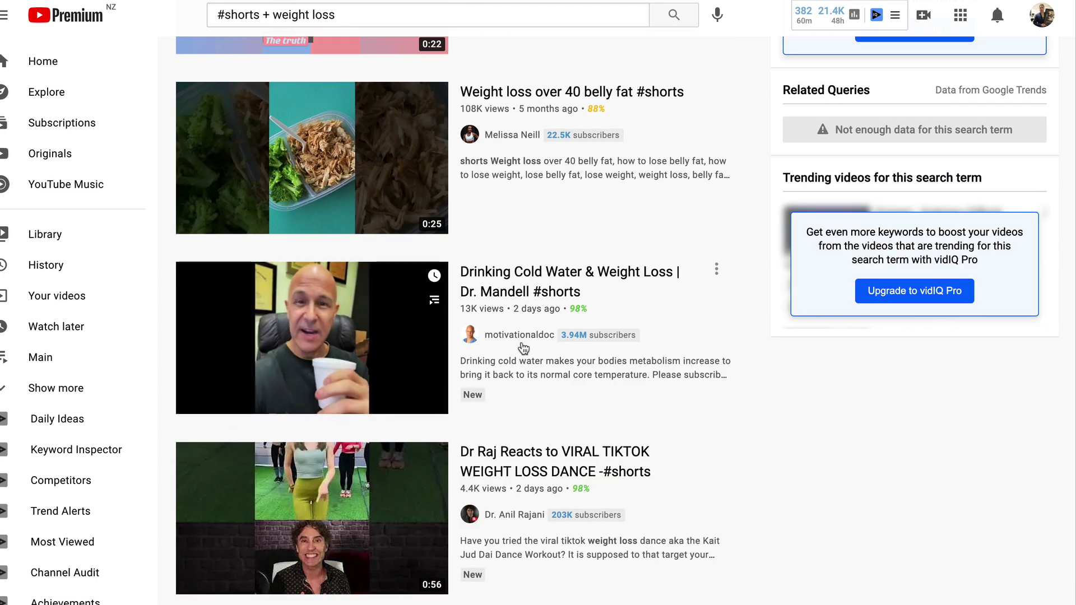
scroll(523, 349, "down", 8)
scroll(521, 347, "down", 3)
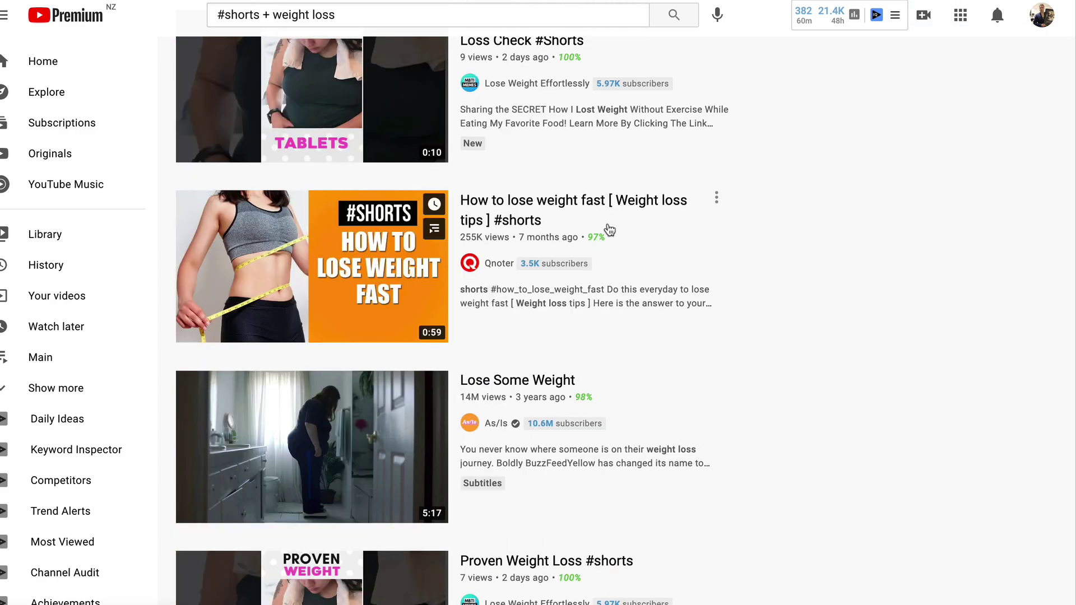
scroll(608, 224, "up", 20)
scroll(609, 229, "up", 8)
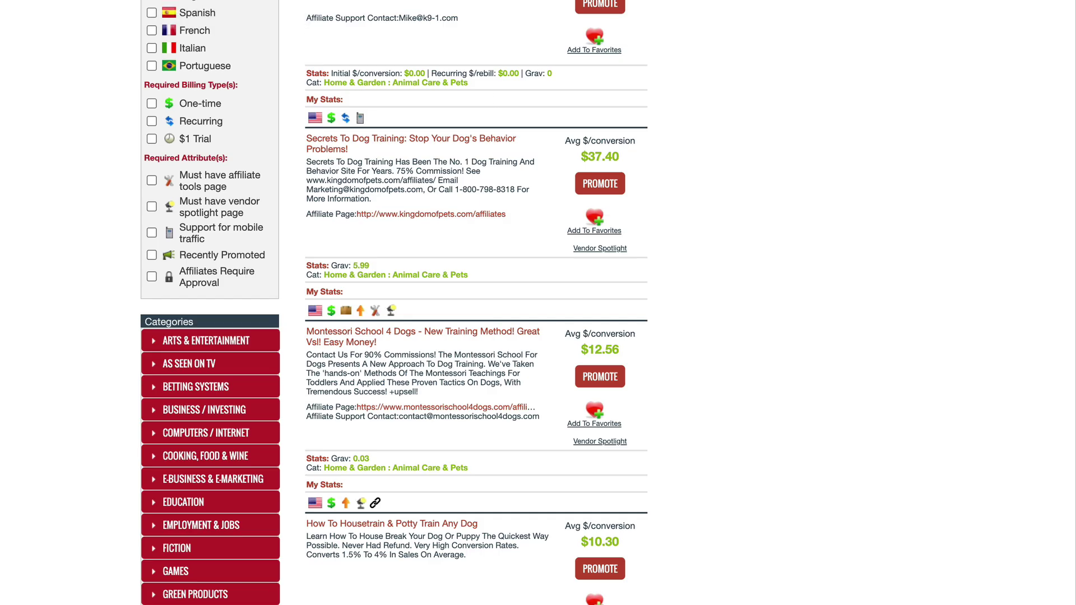
Switch to the ClickBank Marketplace, open the Health & Fitness category and review its product offers
scroll(413, 96, "down", 3)
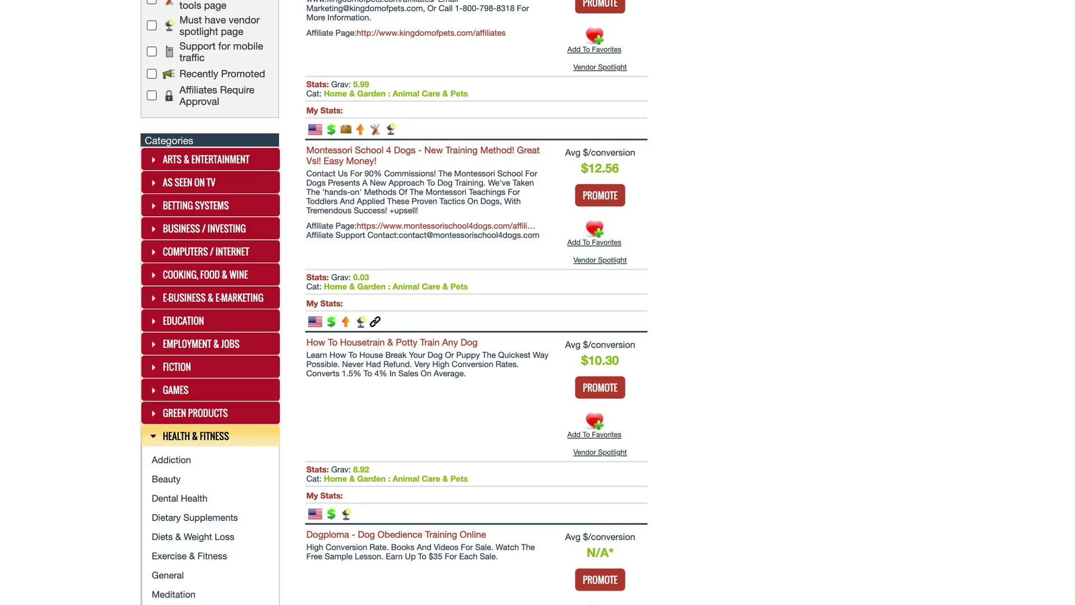
scroll(273, 183, "up", 1)
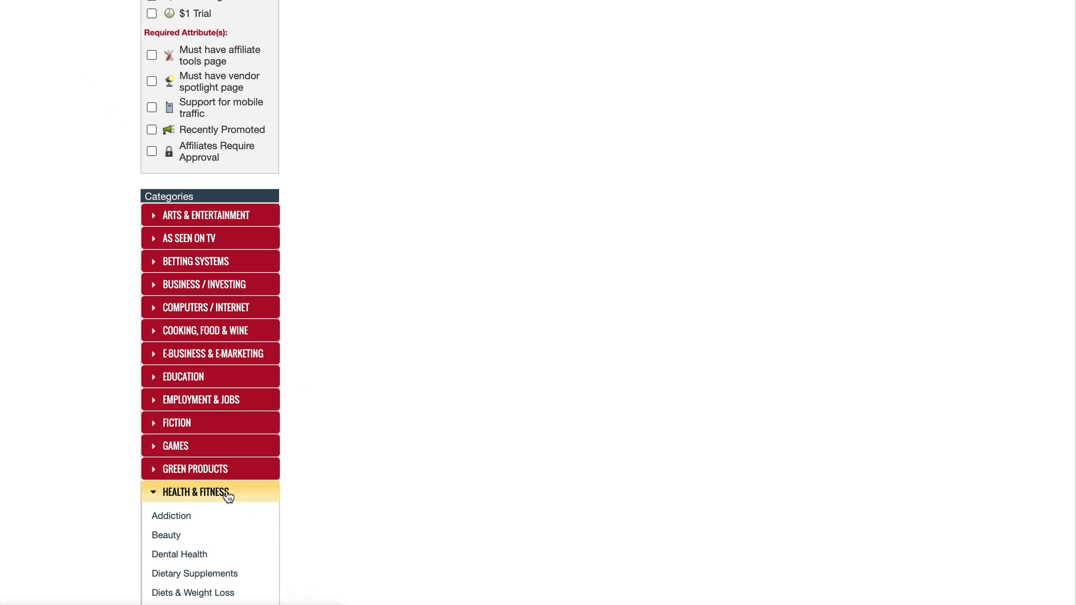
scroll(452, 143, "up", 7)
scroll(452, 143, "up", 3)
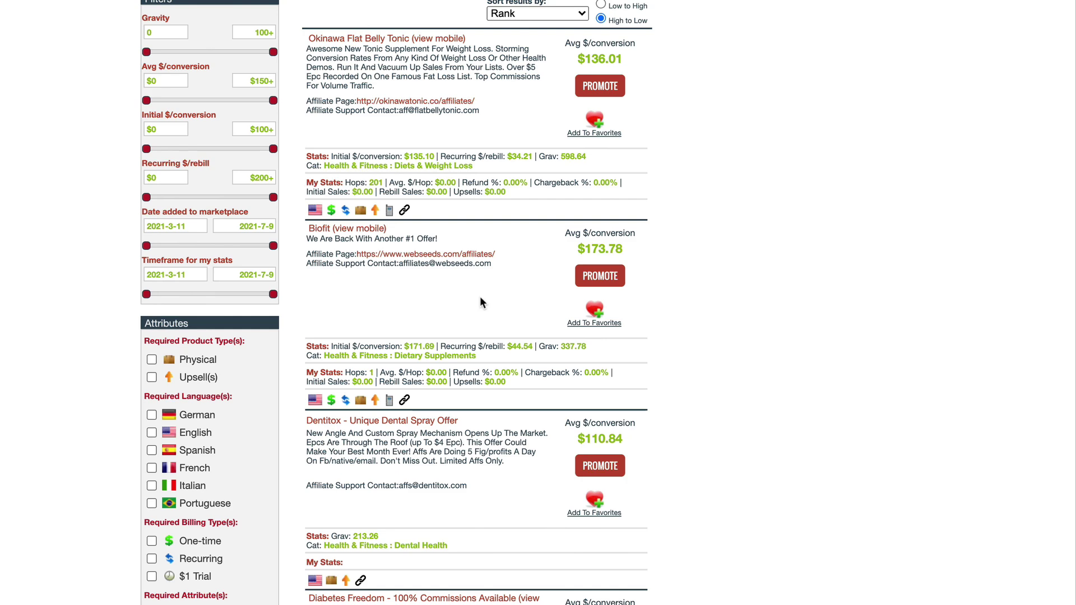
scroll(481, 303, "down", 3)
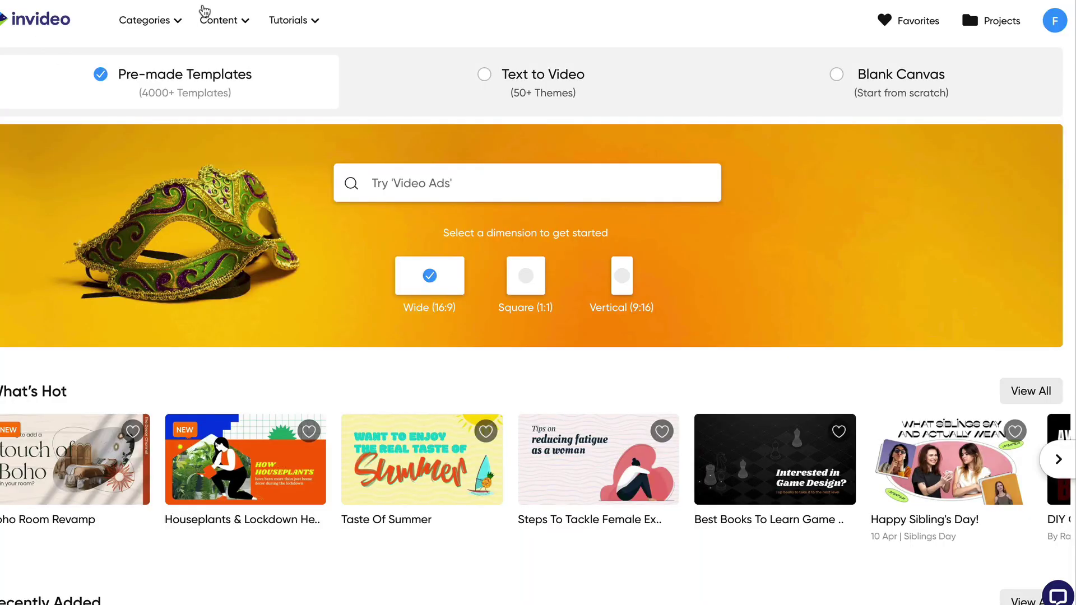
Switch to InVideo and choose the Vertical (9:16) dimension for the pre-made templates
mouse_move(84, 2)
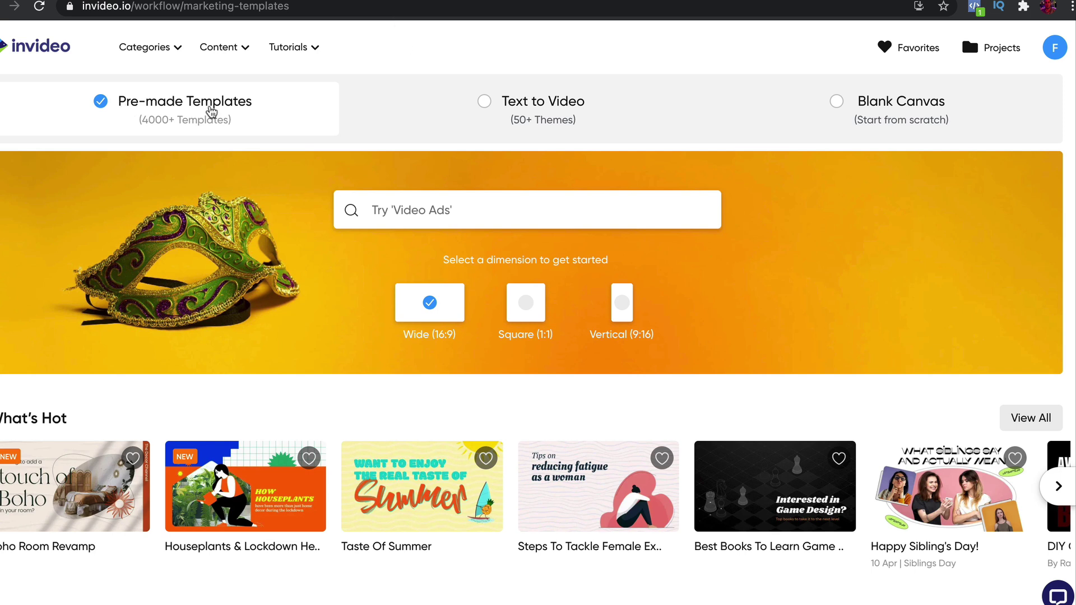
left_click(623, 306)
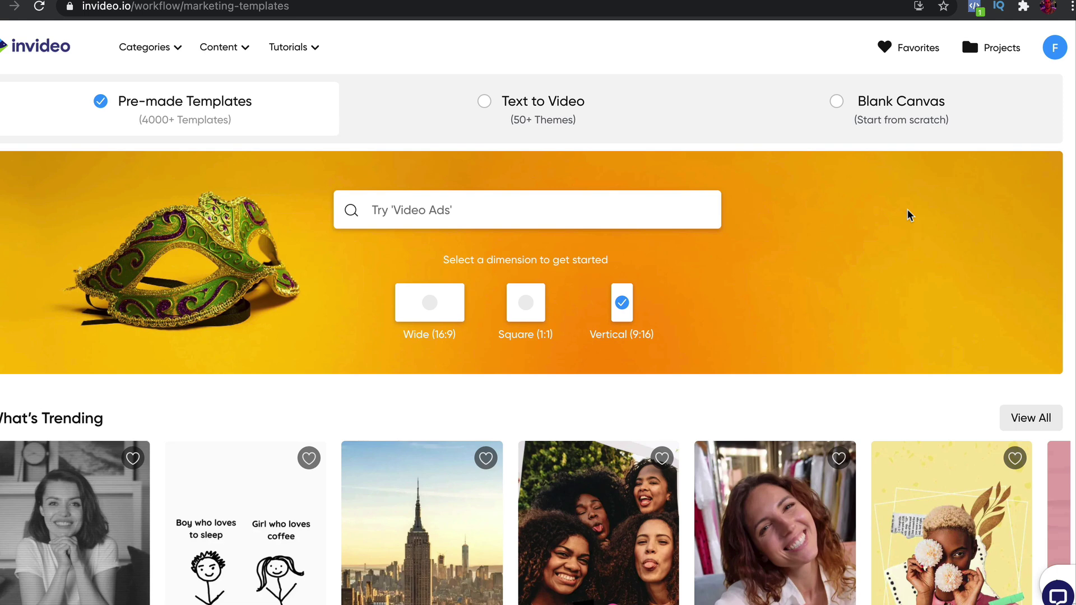
scroll(907, 216, "down", 5)
scroll(521, 146, "up", 9)
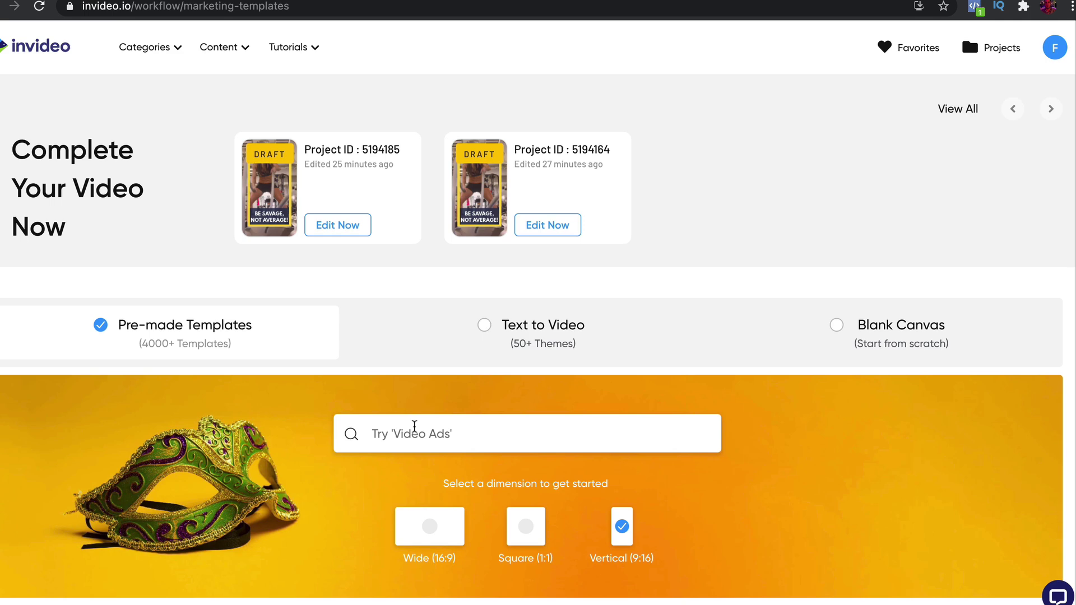
Search the vertical pre-made templates for "fitness"
left_click(414, 427)
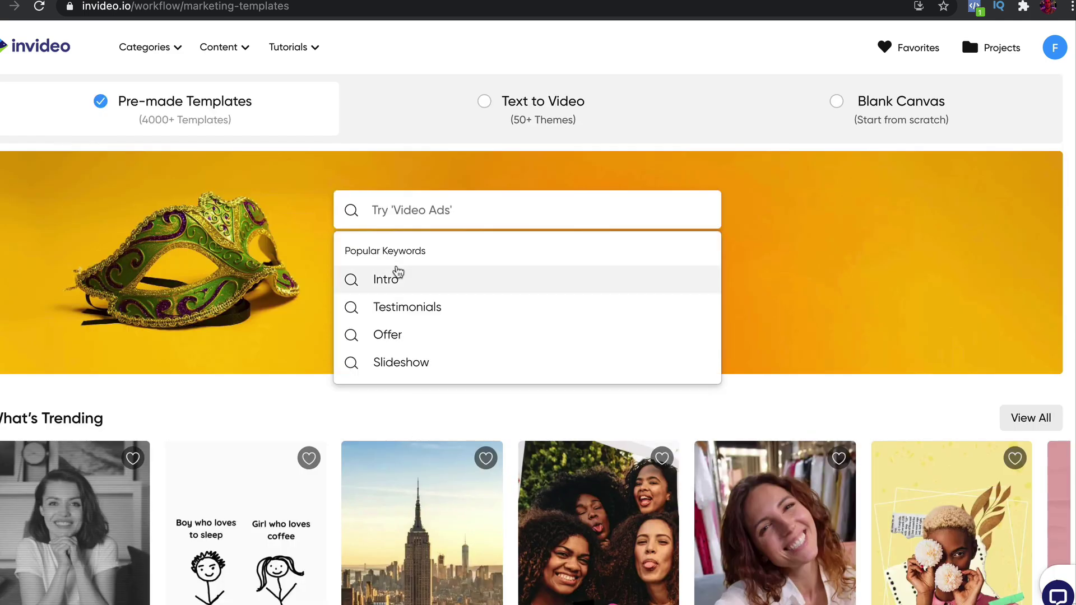
type("fitness")
key("Return")
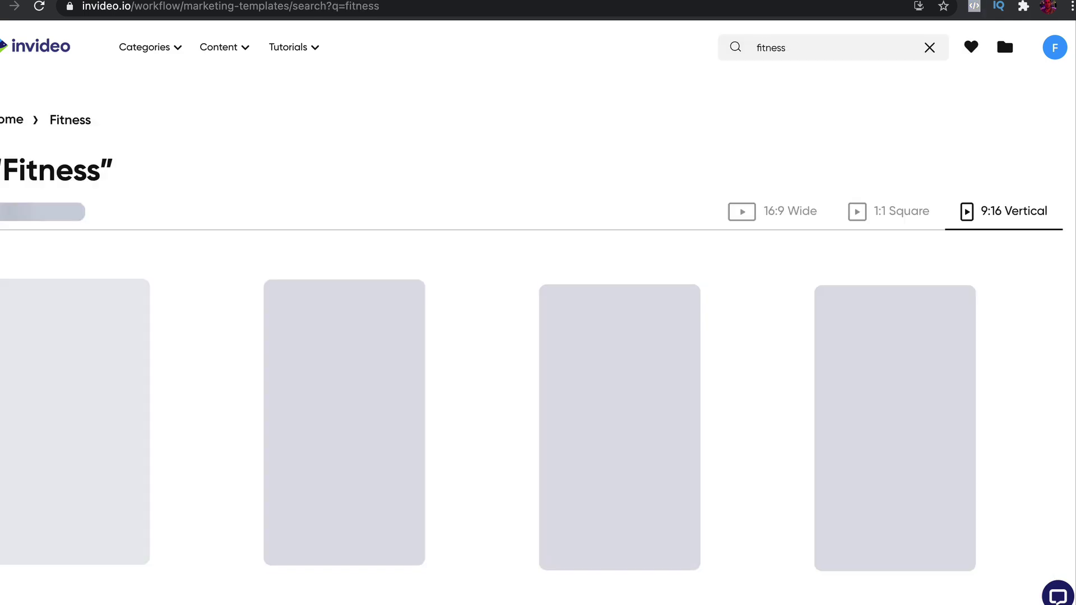
Browse the vertical fitness templates to find one suited to a short tips video
scroll(636, 129, "down", 3)
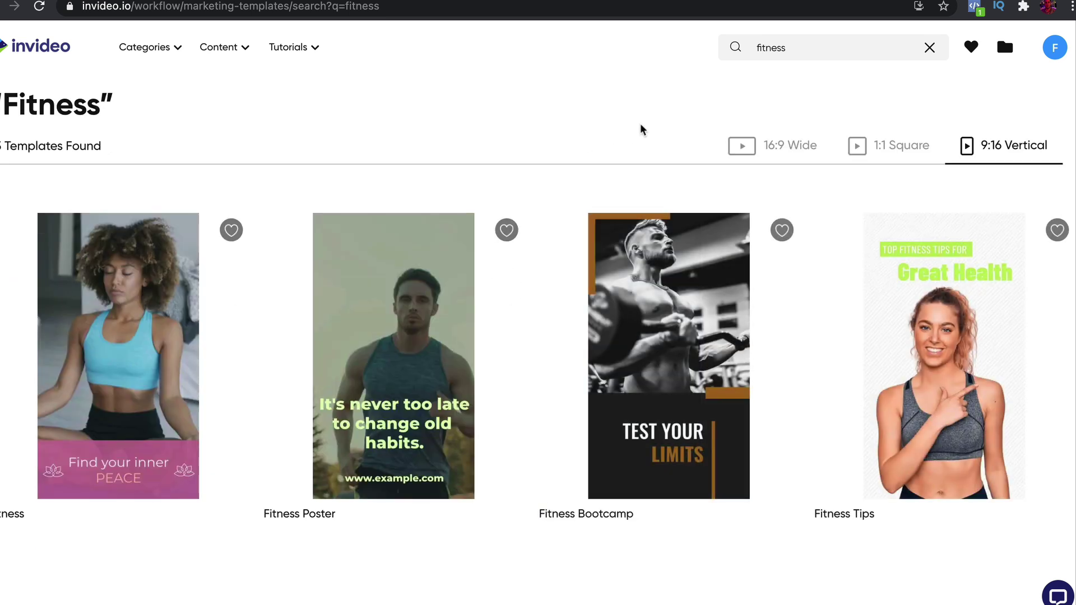
scroll(499, 212, "down", 5)
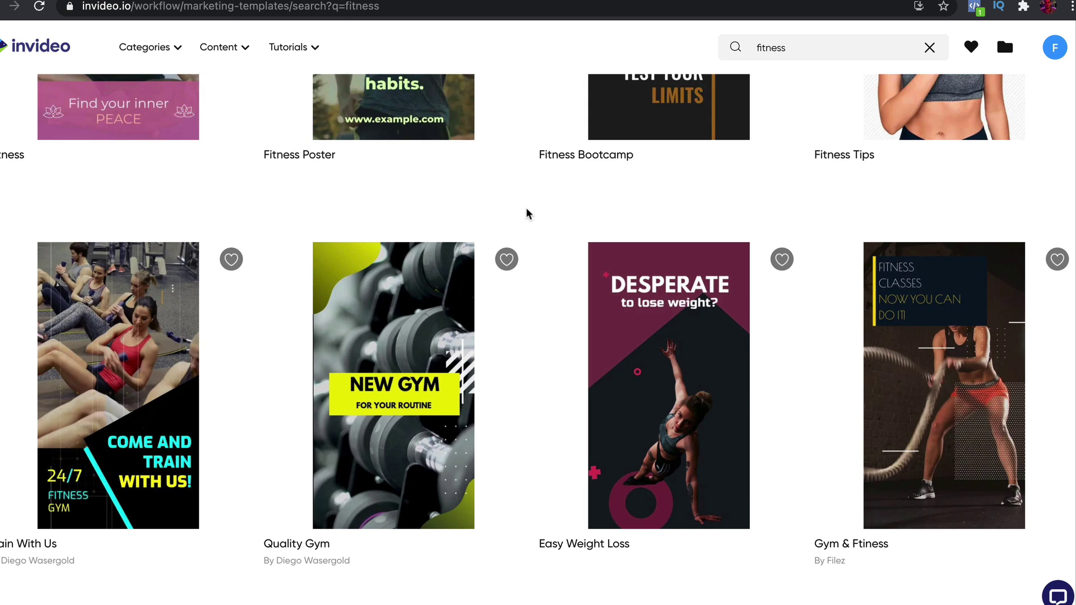
scroll(527, 214, "down", 6)
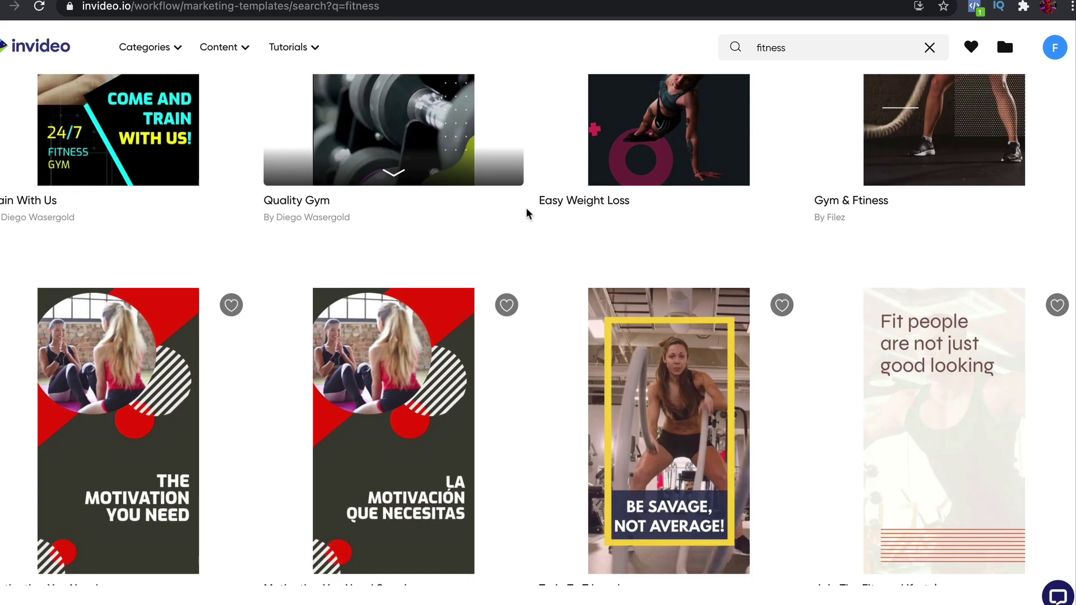
scroll(527, 213, "down", 15)
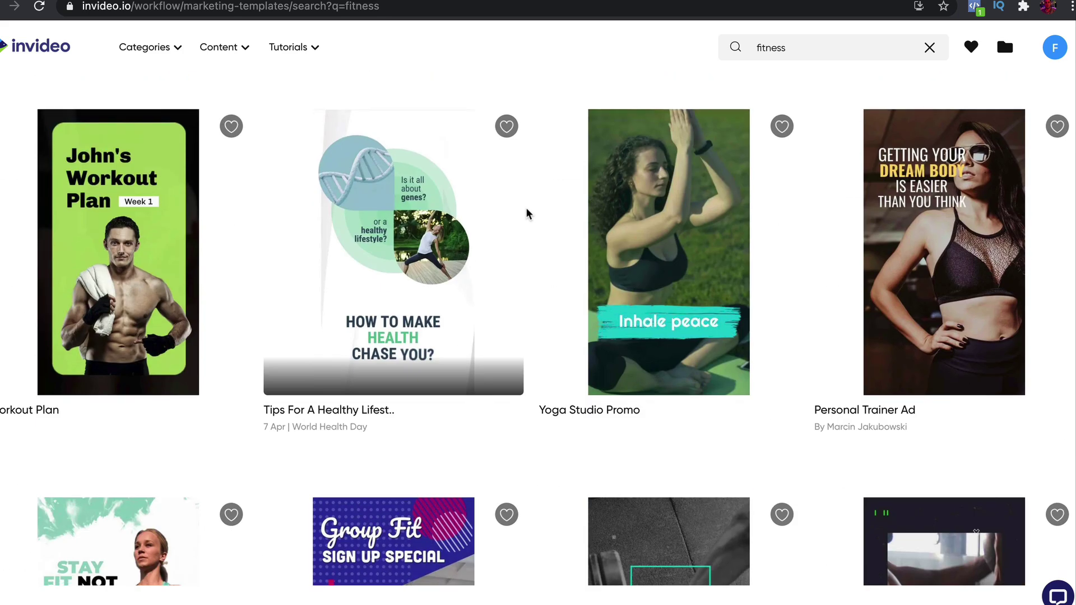
scroll(527, 214, "down", 13)
scroll(511, 175, "up", 10)
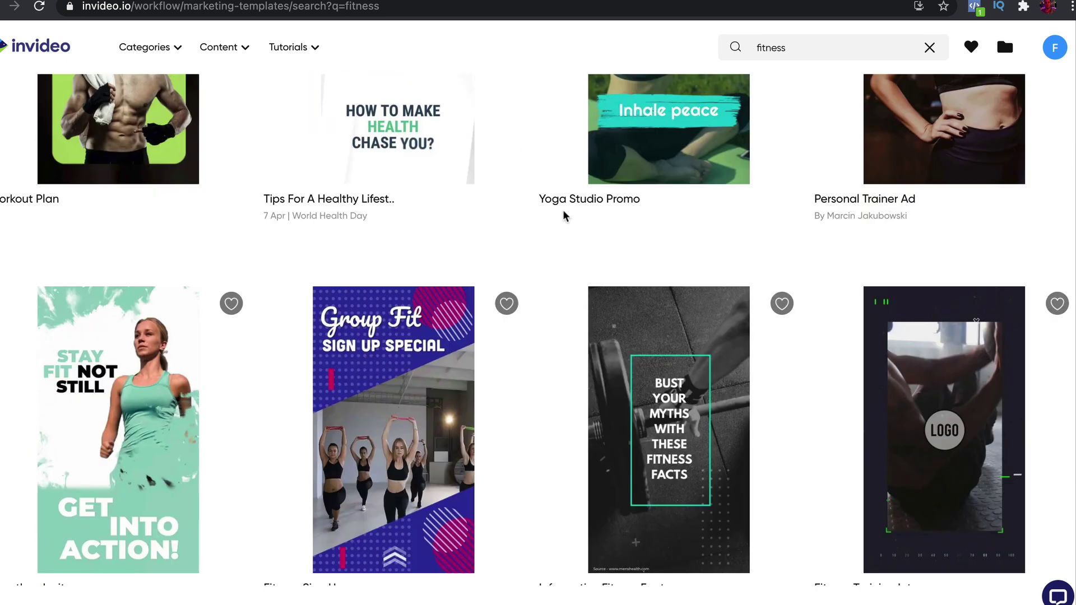
scroll(564, 216, "up", 4)
scroll(564, 216, "down", 5)
mouse_move(702, 329)
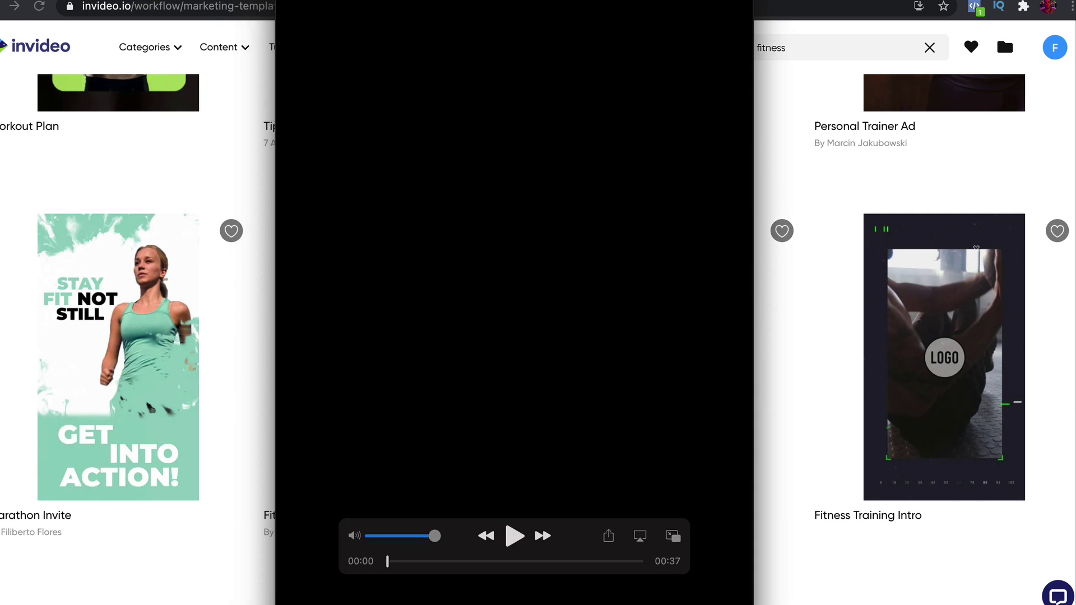
Review the example video "Fitness tips.mp4" at several points, then minimise its player window
left_click(423, 584)
left_click(462, 584)
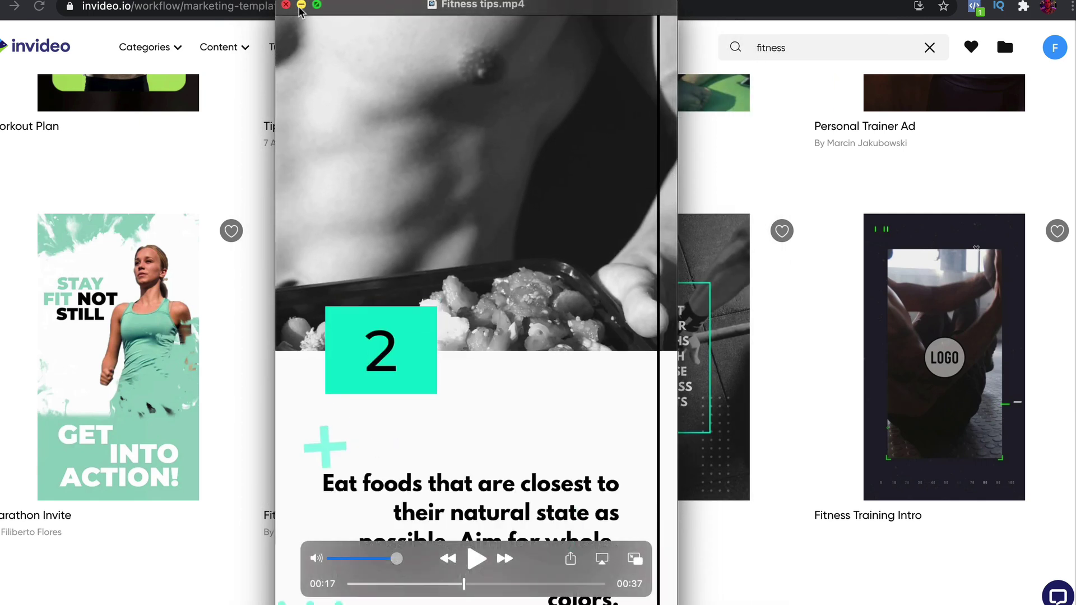
left_click(301, 5)
Preview the "Informative Fitness Facts" template and start a Vertical (9:16) project from it
scroll(670, 303, "down", 5)
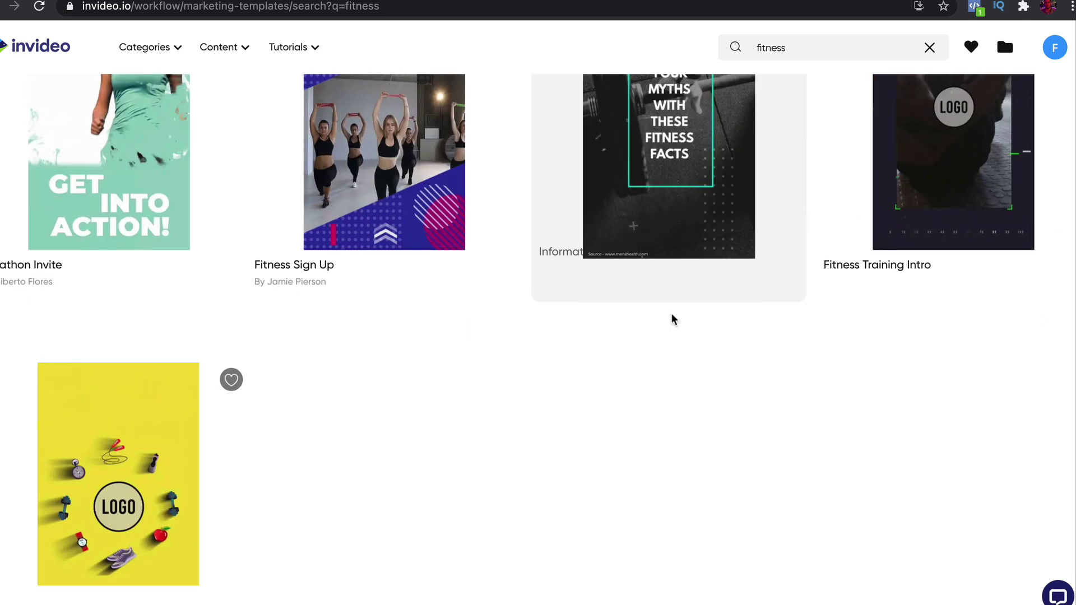
left_click(672, 285)
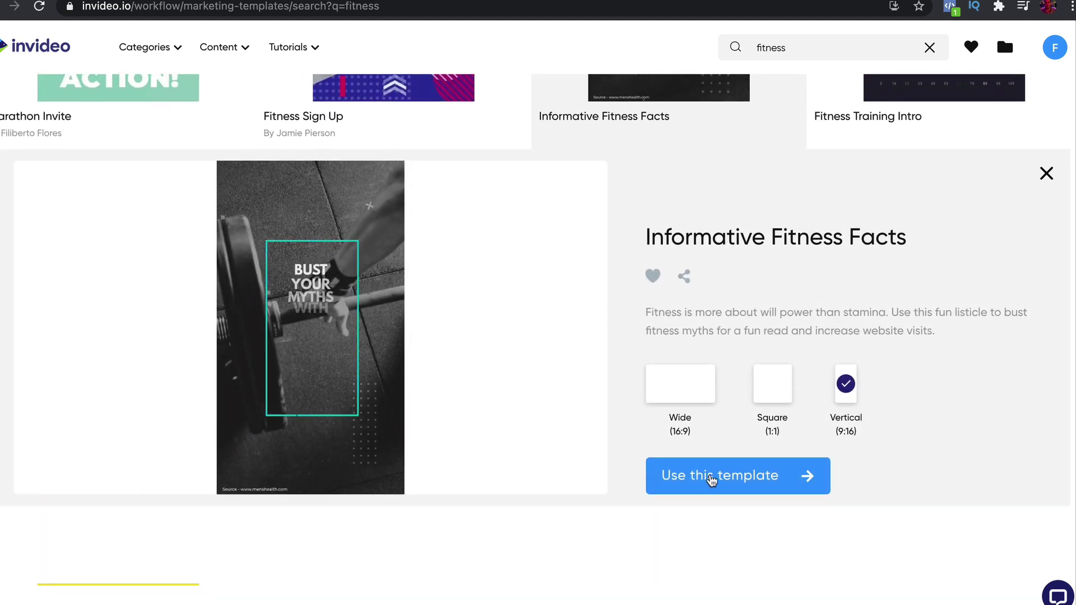
mouse_move(238, 461)
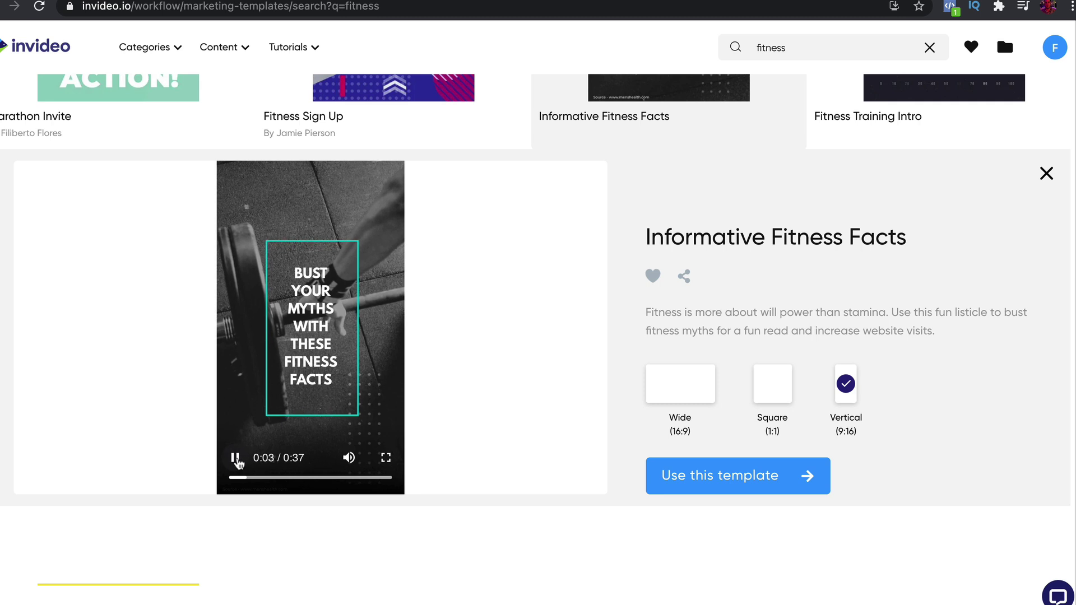
left_click(237, 461)
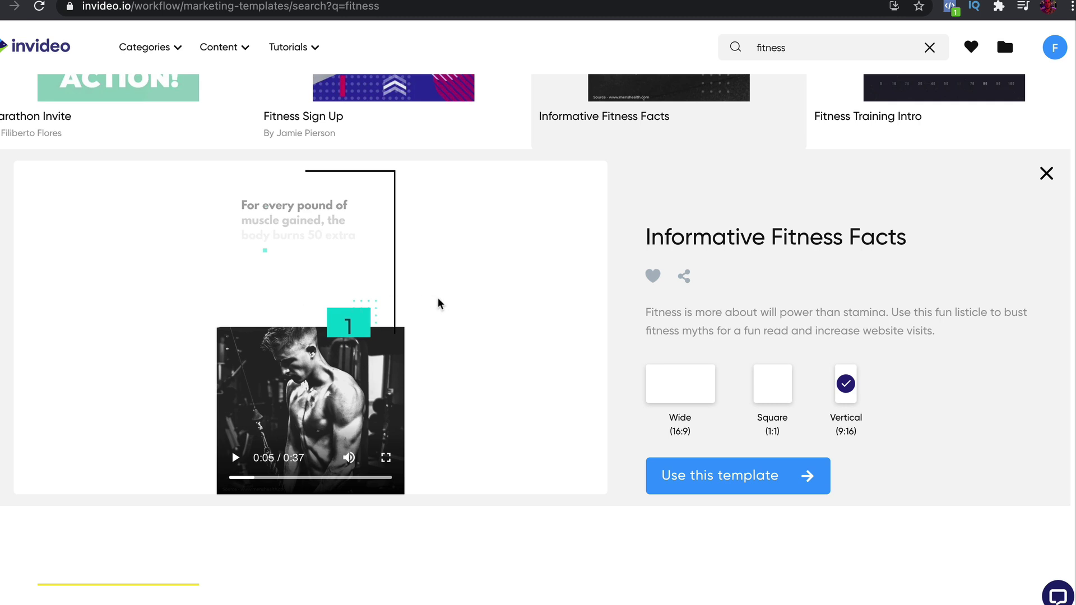
left_click(751, 476)
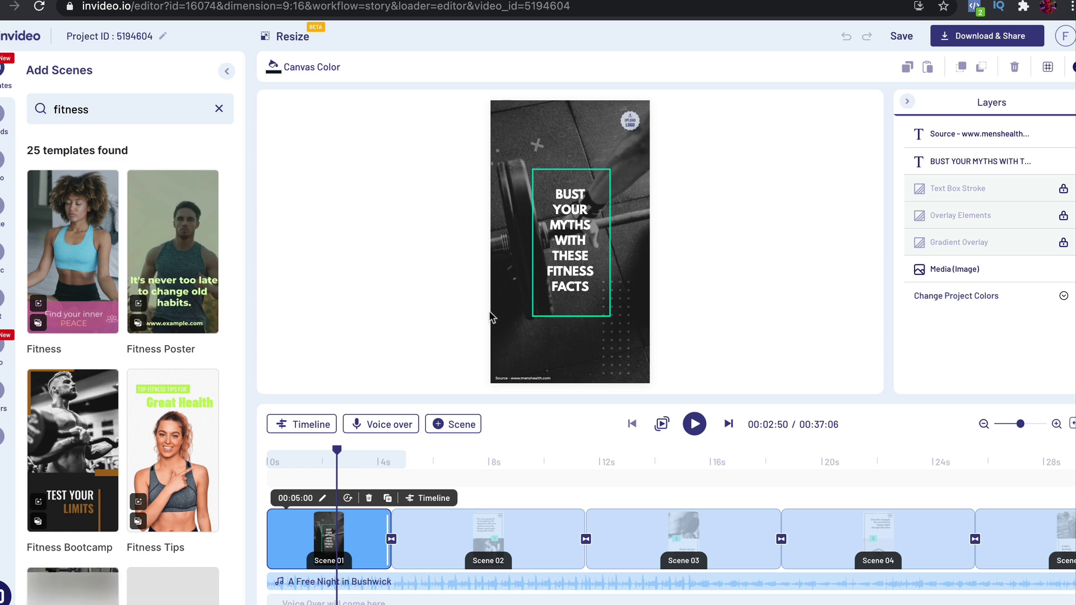
Look through Scenes 02 to 05 of the fitness facts project to examine their text and images
left_click(495, 539)
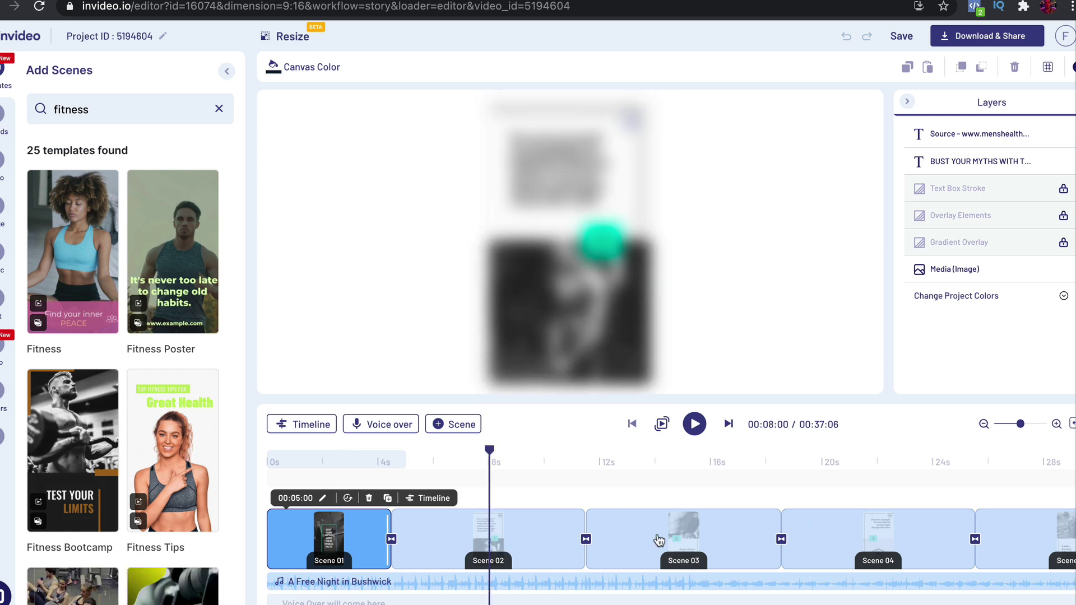
left_click(678, 538)
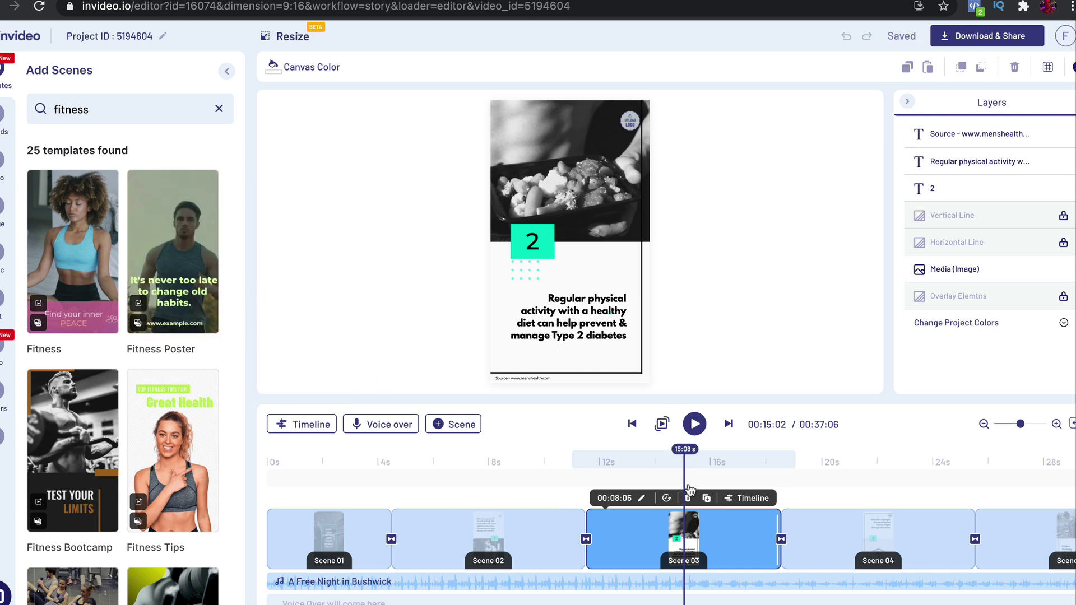
left_click(803, 550)
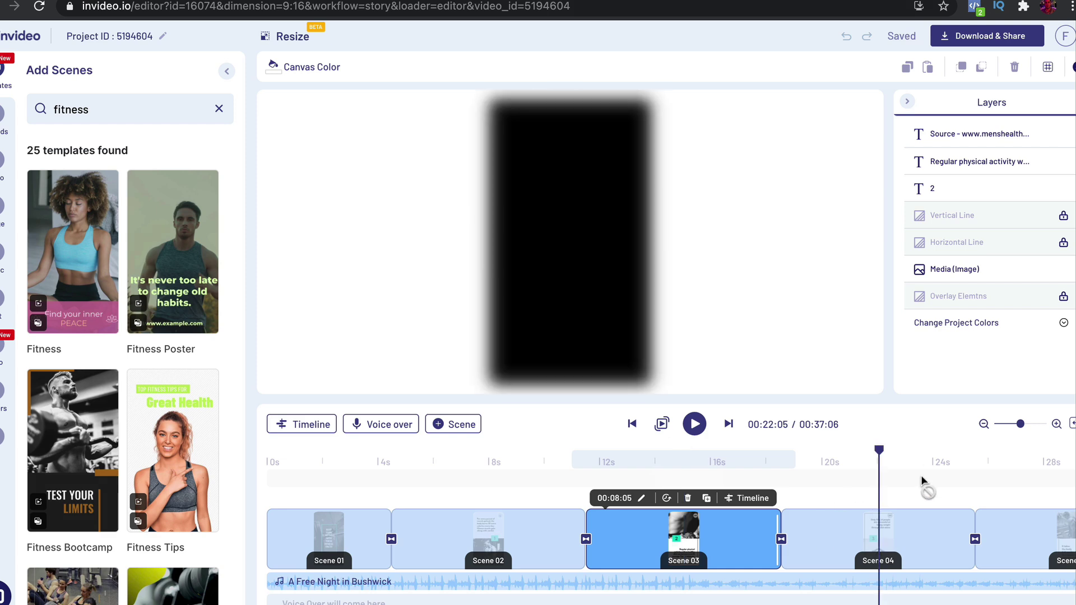
left_click(1018, 529)
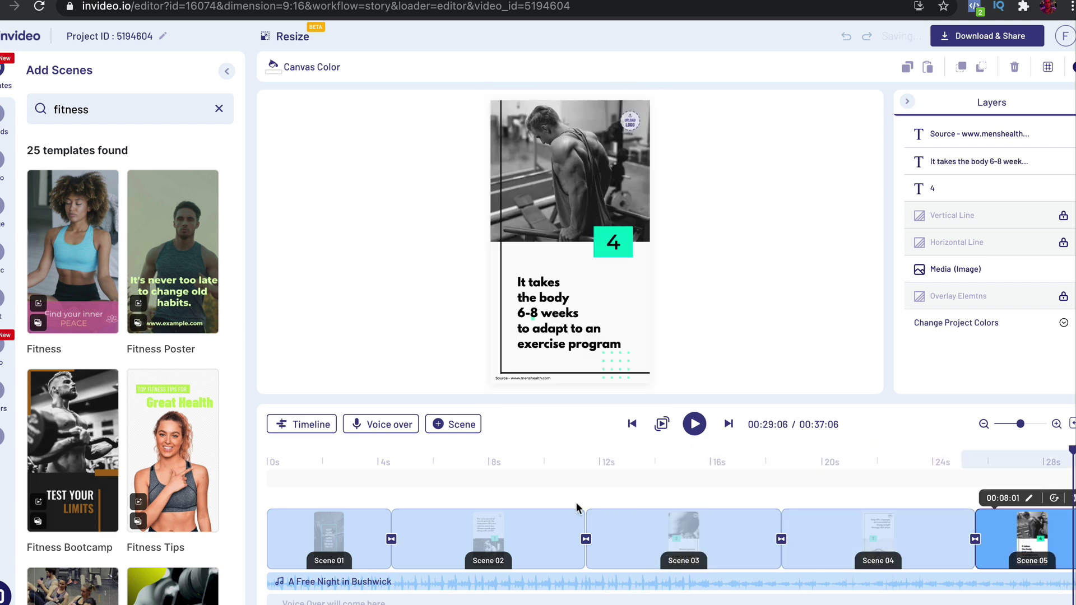
Insert the trial characters "hhh" into the body text of Scene 02
left_click(488, 529)
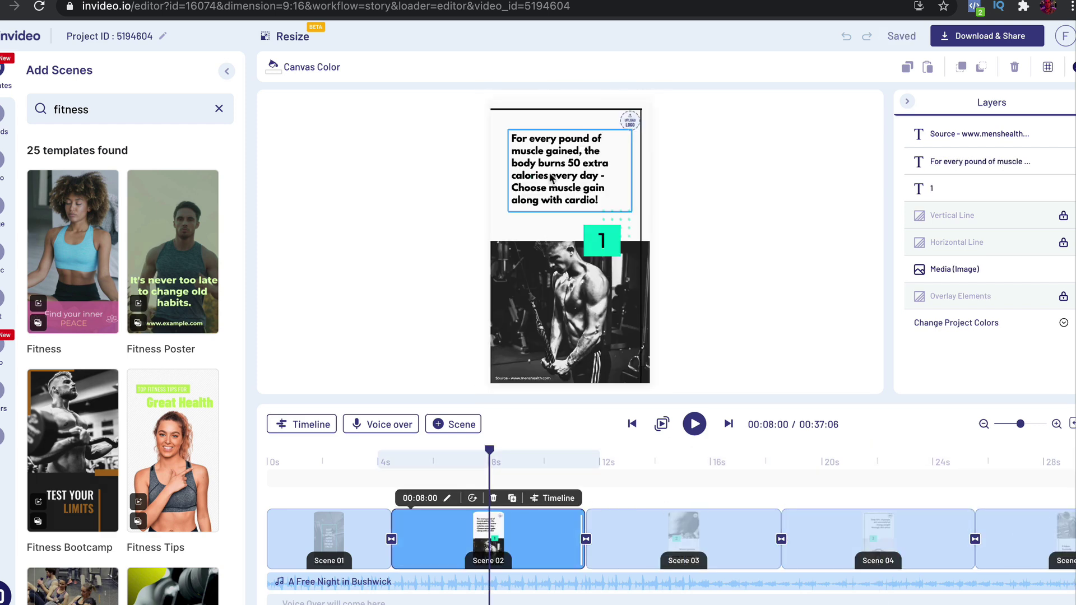
left_click(551, 178)
type("hhh")
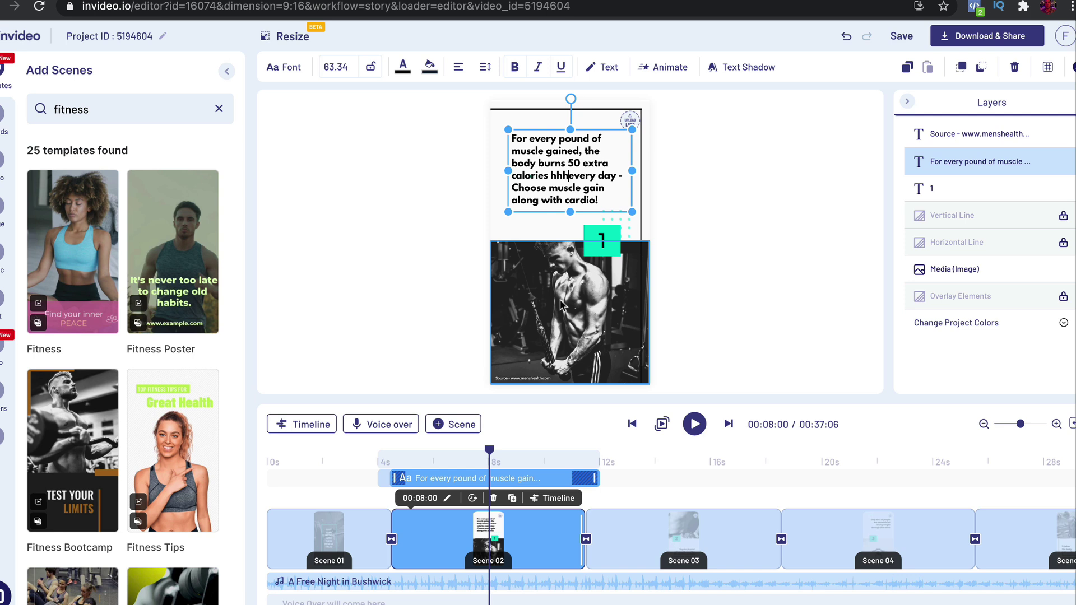
Replace the title text in Scene 01 with "4 Best Fitness Tips 2021"
left_click(331, 535)
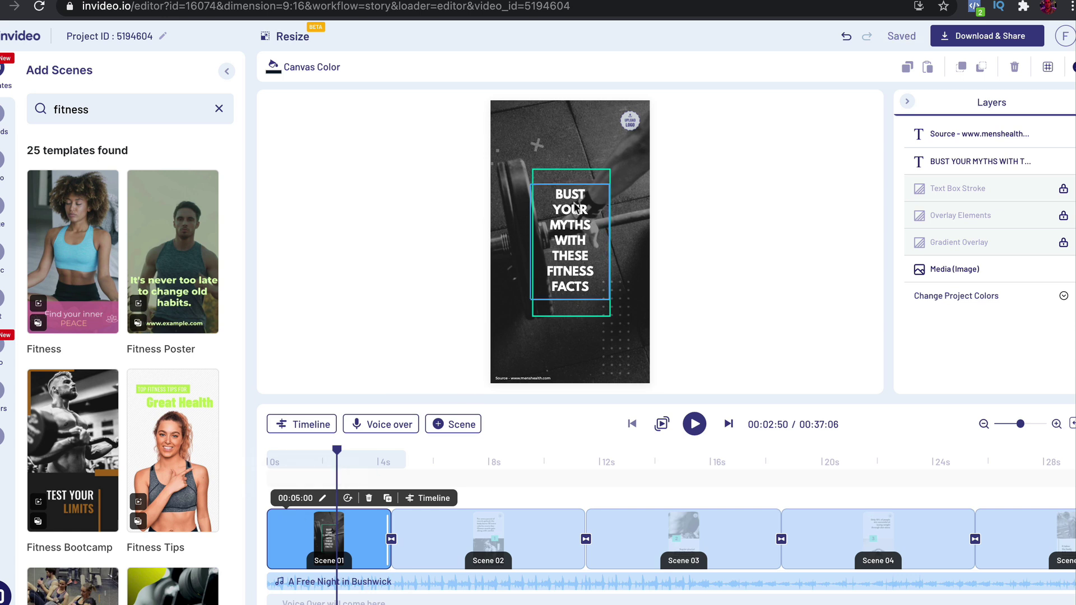
left_click(556, 193)
left_click_drag(557, 194, 588, 286)
type("4 Be")
key("BackSpace")
key("BackSpace")
type("Best Fitne")
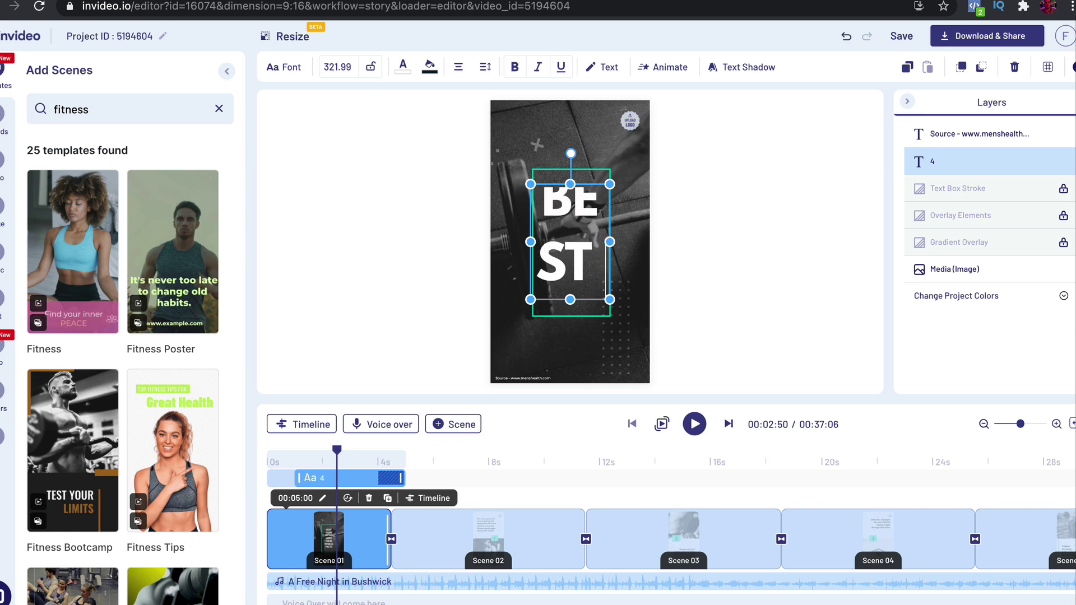
type("ss Tips ")
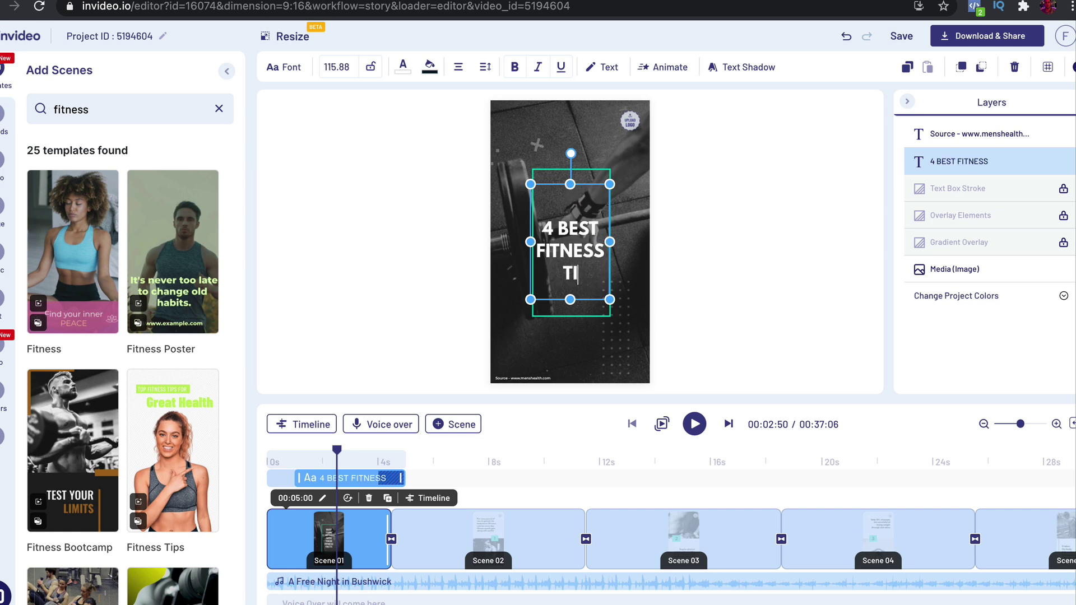
type("2021")
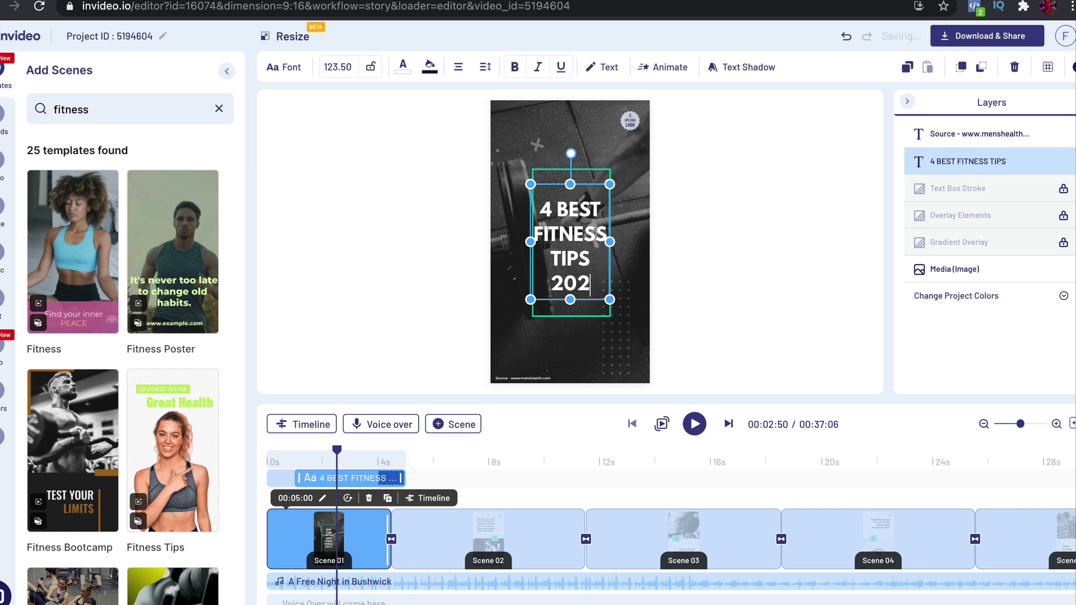
left_click(425, 224)
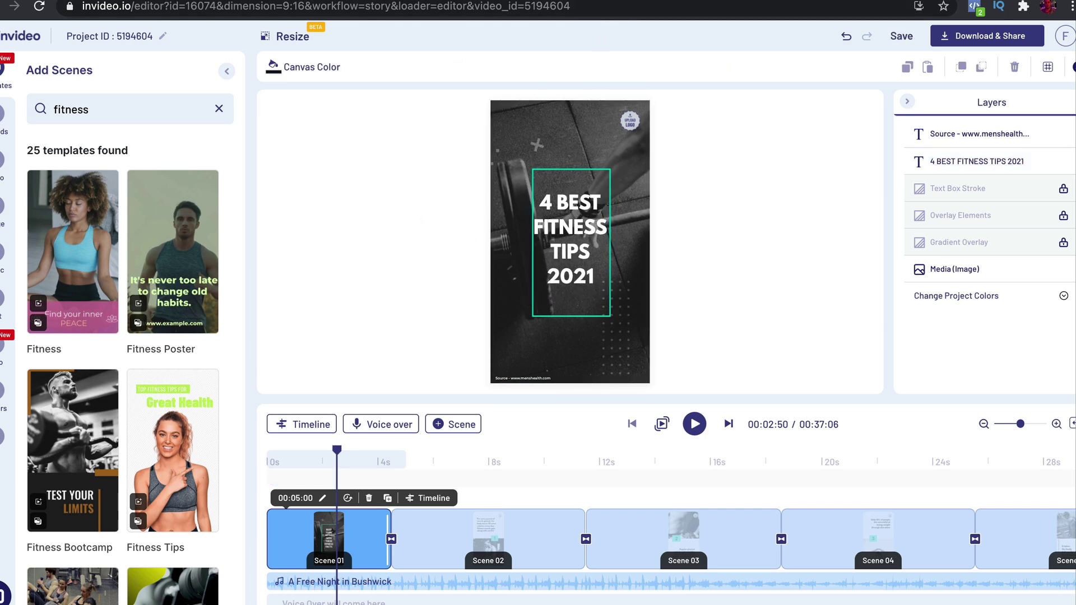
Check the Google results for fitness tips, and copy the text of the "Eat the rainbow" tip from the Get Healthy U article
left_click(700, 1)
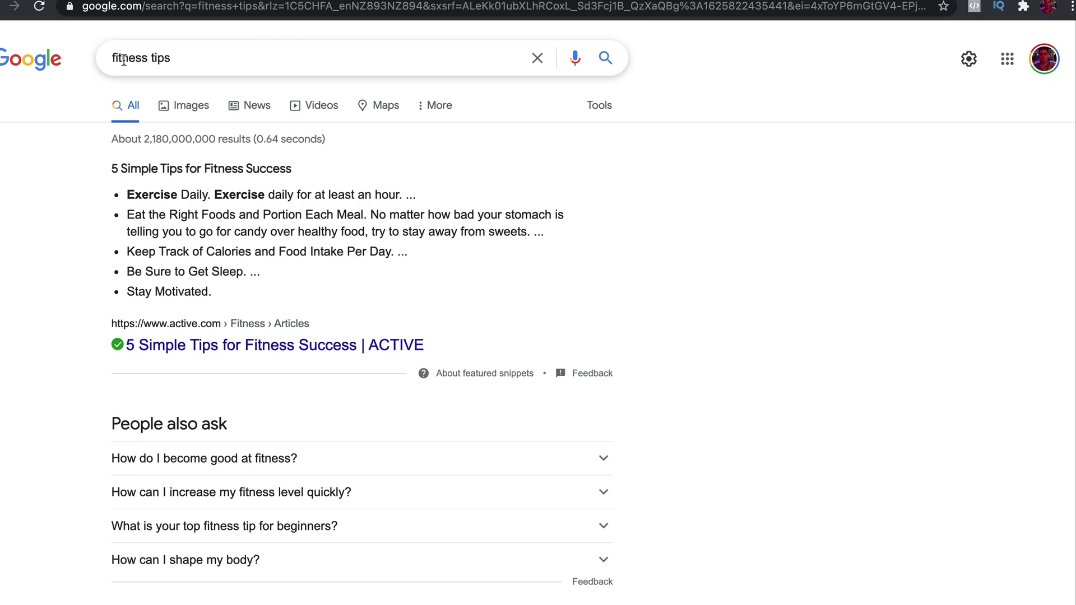
scroll(58, 179, "down", 8)
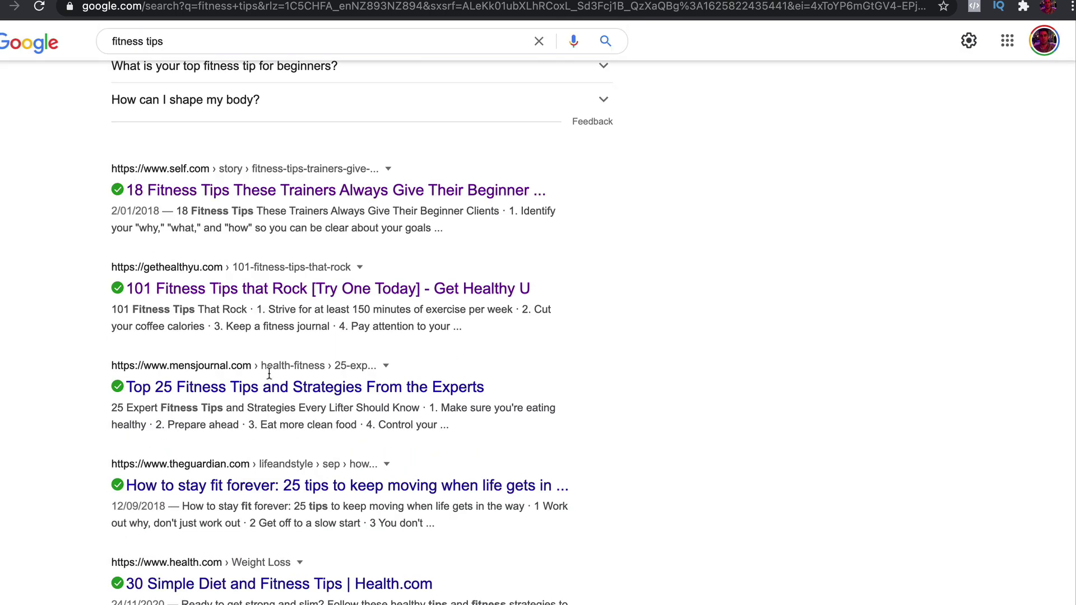
scroll(288, 283, "down", 5)
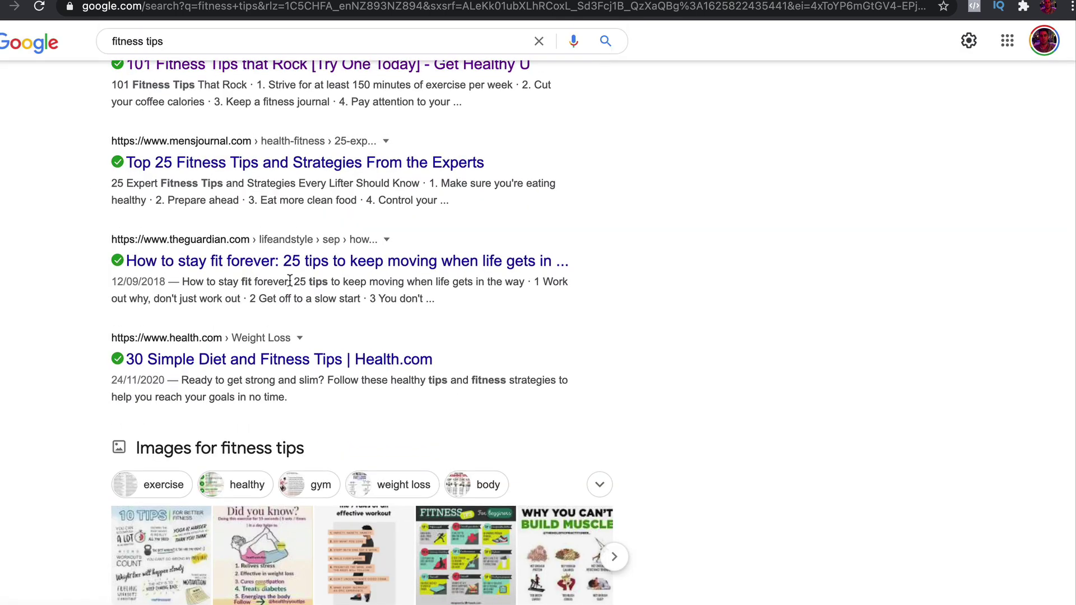
scroll(290, 280, "up", 5)
left_click(762, 2)
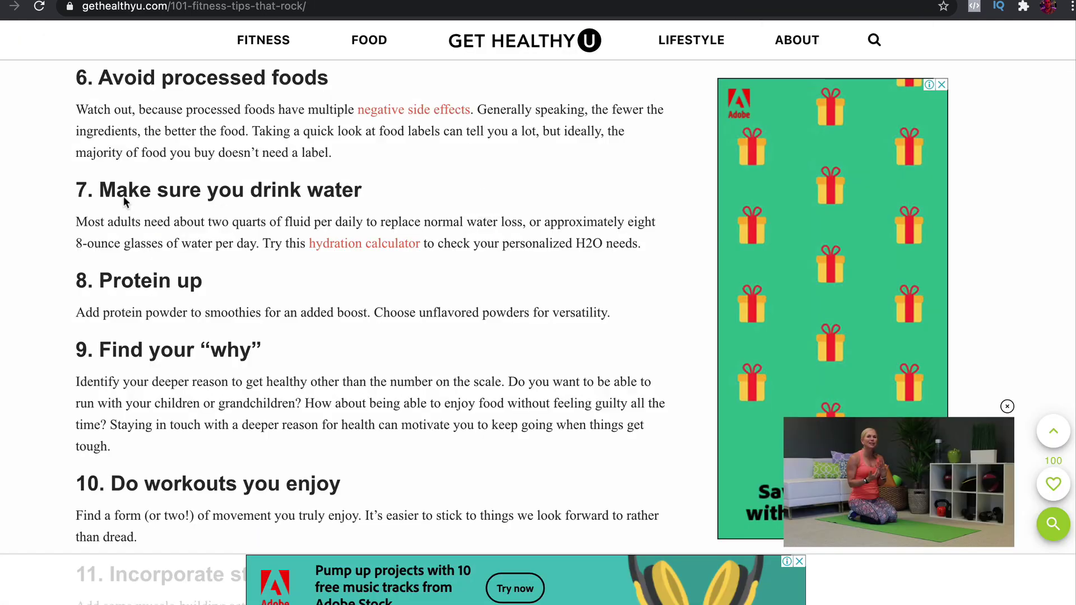
scroll(253, 240, "up", 2)
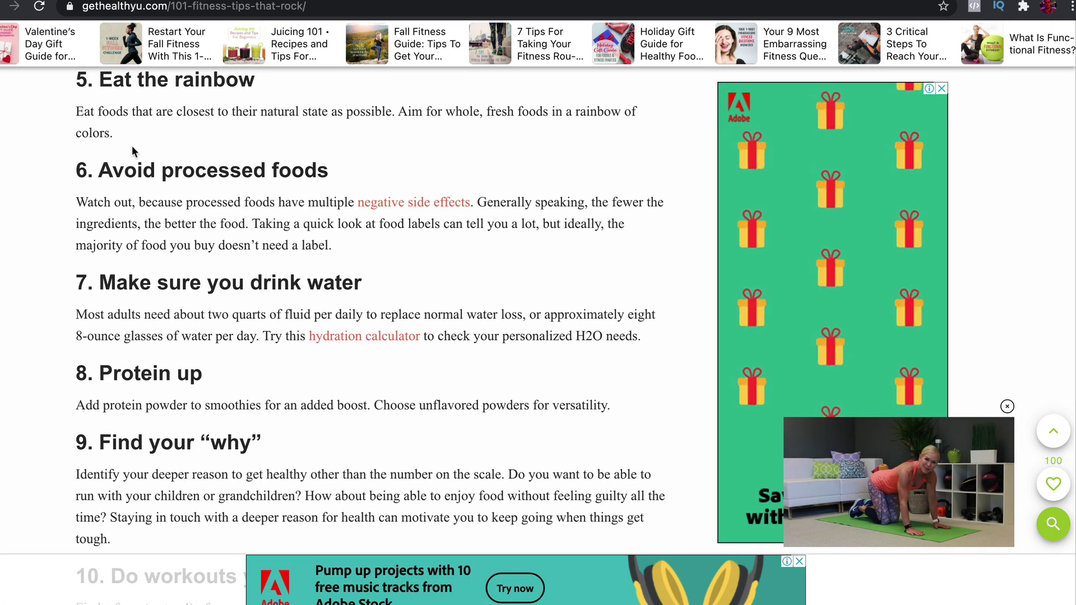
left_click_drag(114, 134, 77, 118)
key("super+c")
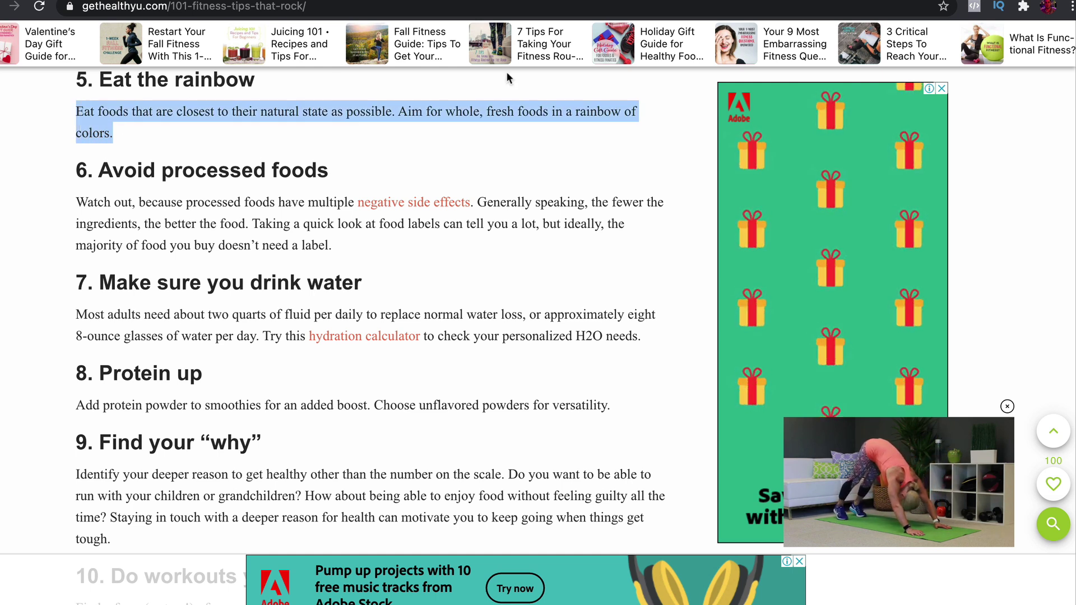
Return to InVideo and replace the Scene 02 body text with the copied tip "Eat foods that are closest to their natural state as possible..."
left_click(690, 1)
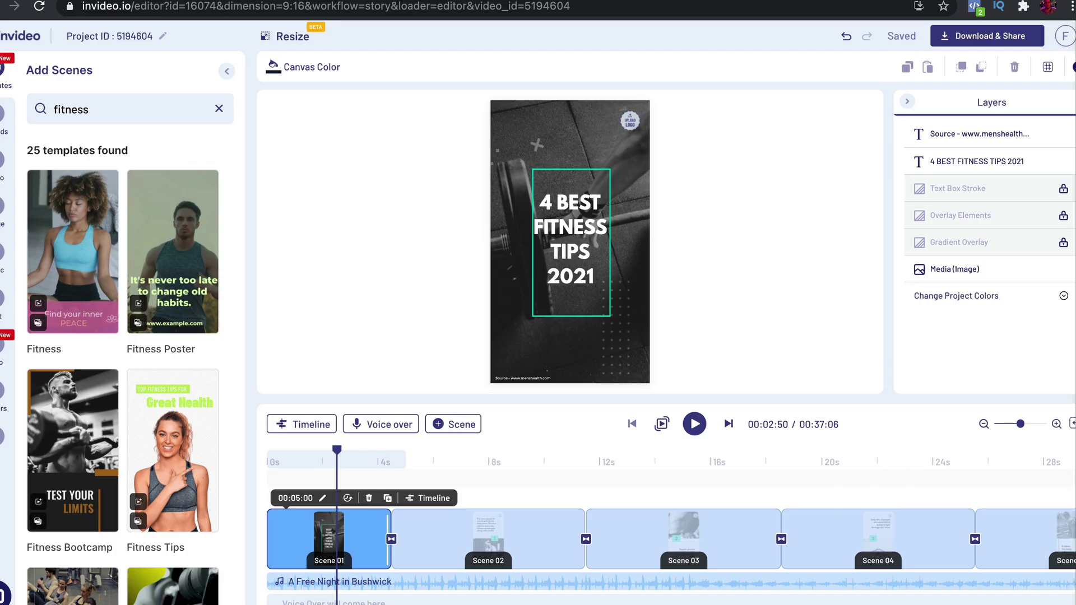
left_click(489, 535)
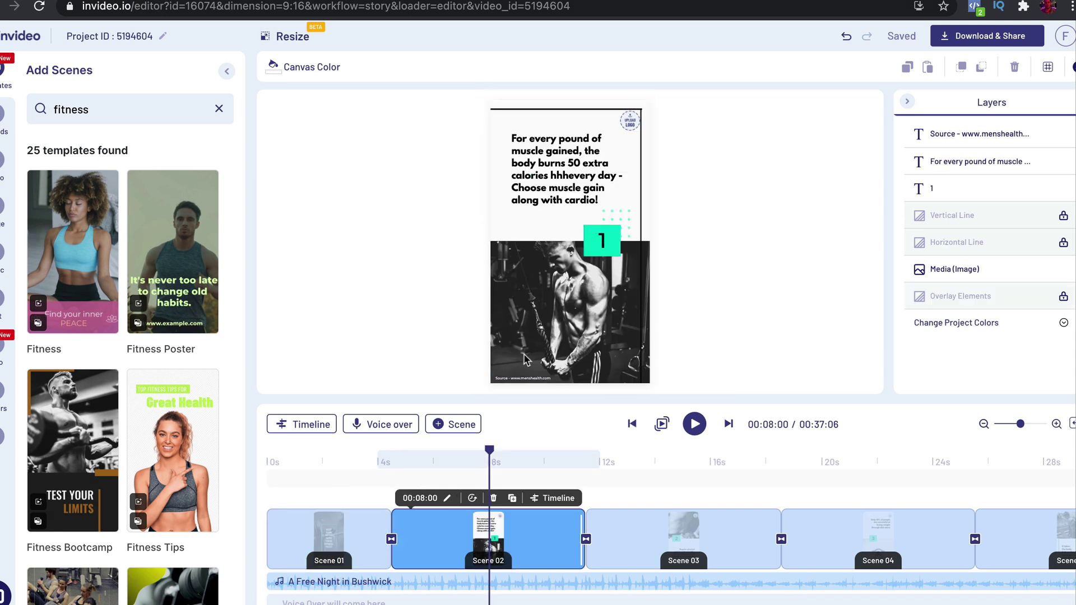
left_click(549, 148)
left_click_drag(542, 162, 595, 201)
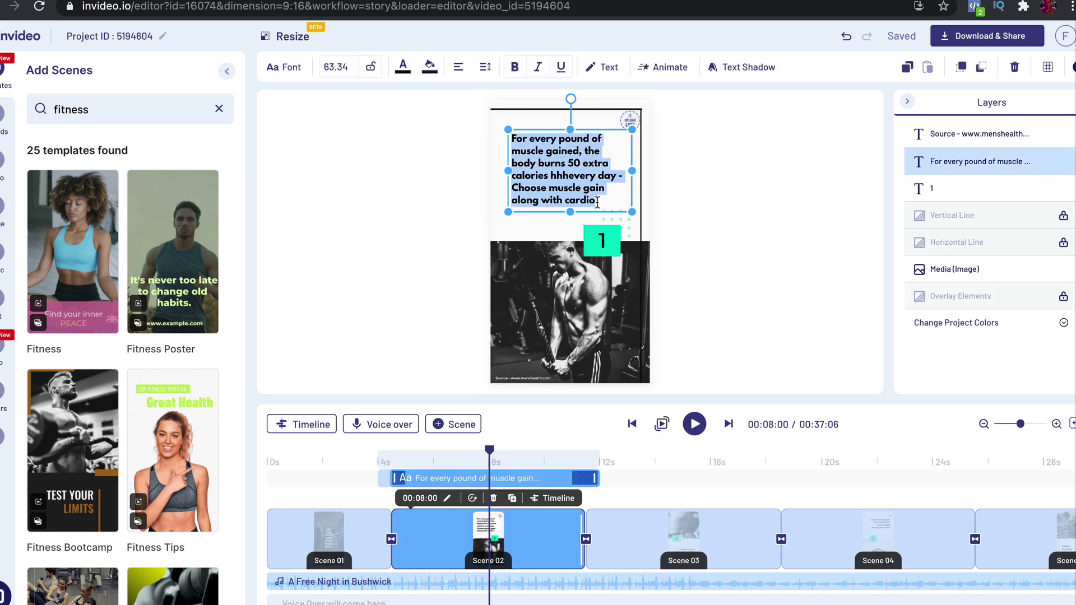
key("super+v")
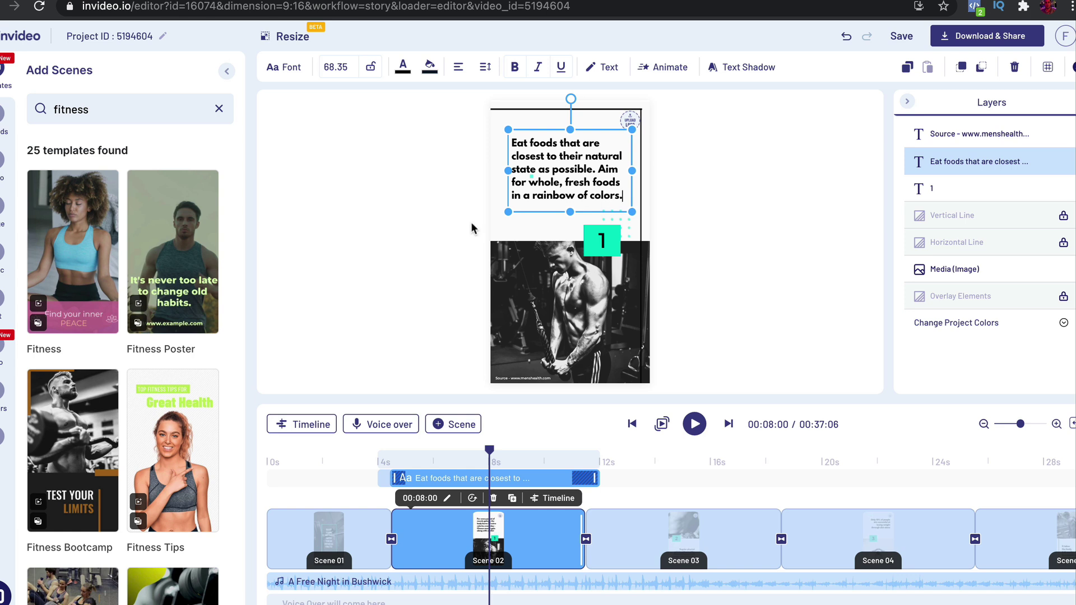
left_click(358, 214)
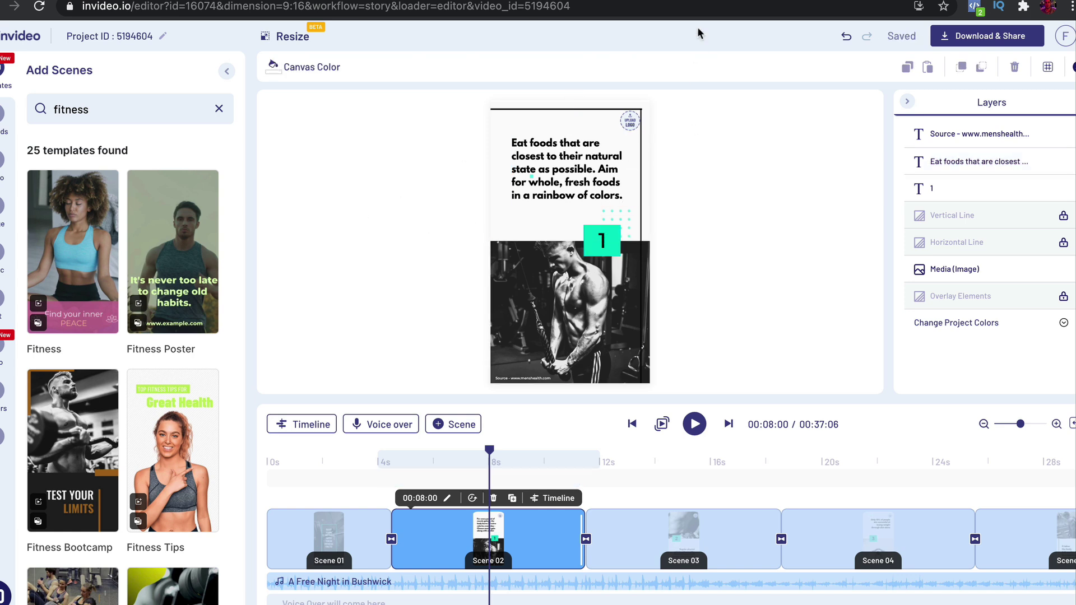
Copy the "Protein up" tip text from the Get Healthy U article and return to InVideo with Scene 03 open
key("ctrl+Tab")
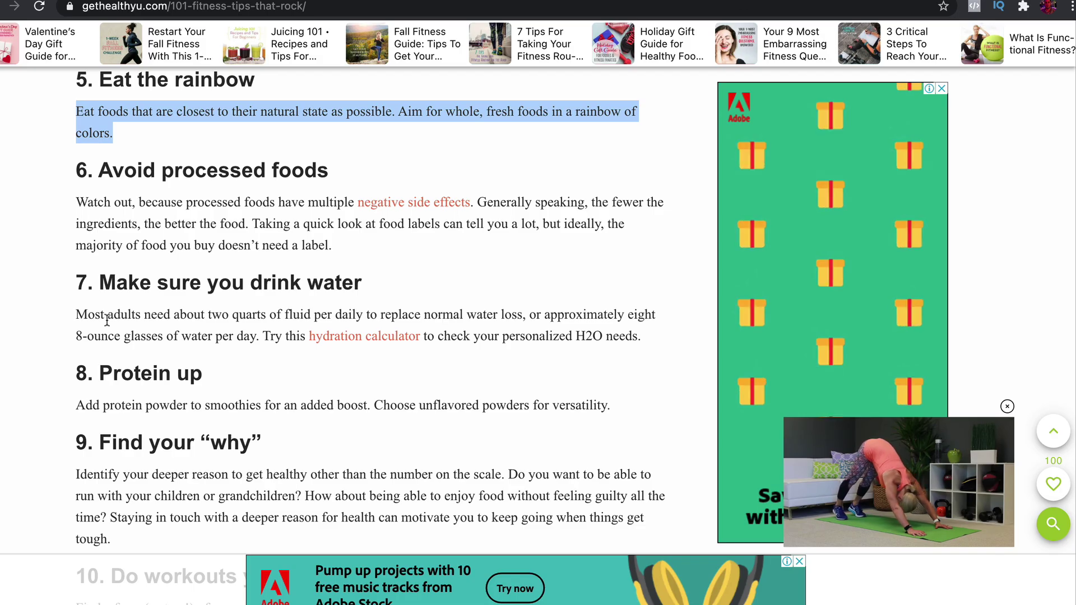
scroll(607, 368, "down", 1)
left_click_drag(607, 367, 82, 367)
key("ctrl+c")
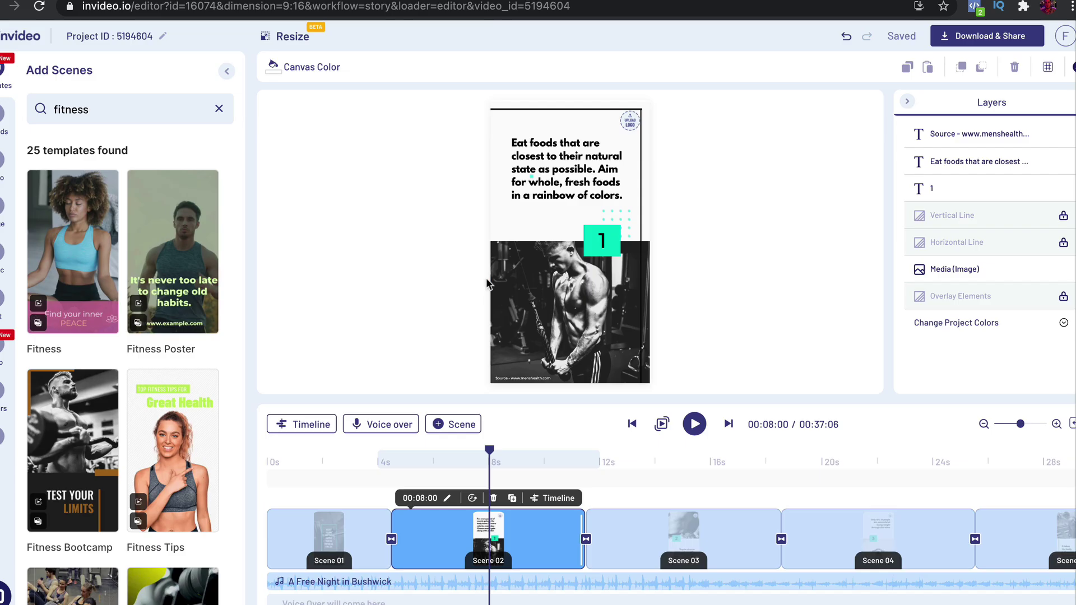
key("ctrl+shift+Tab")
left_click(689, 543)
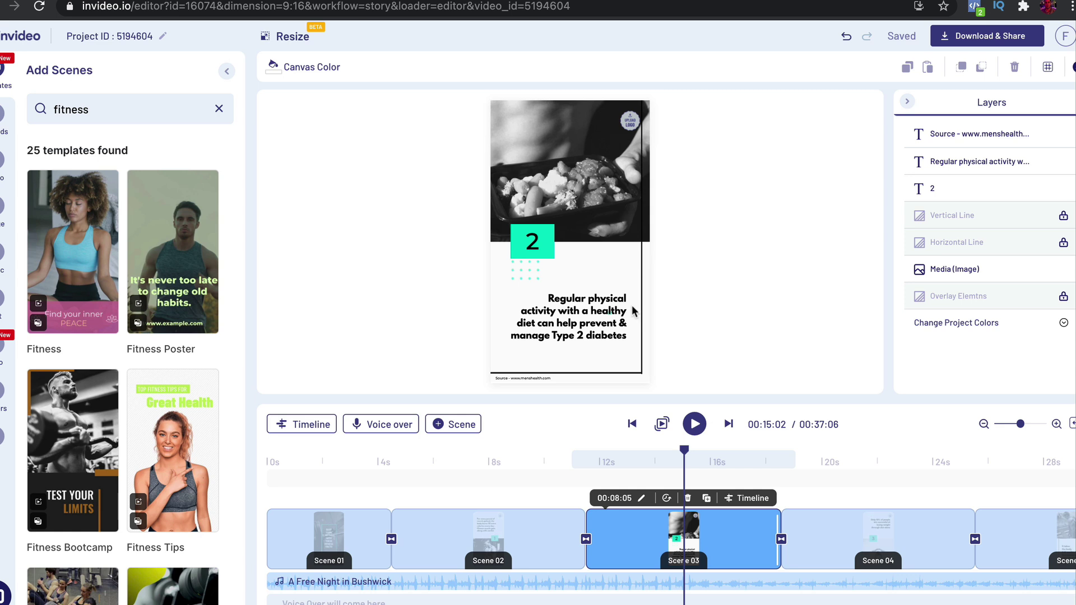
Try to paste the copied protein tip over the Scene 03 body text
left_click(559, 304)
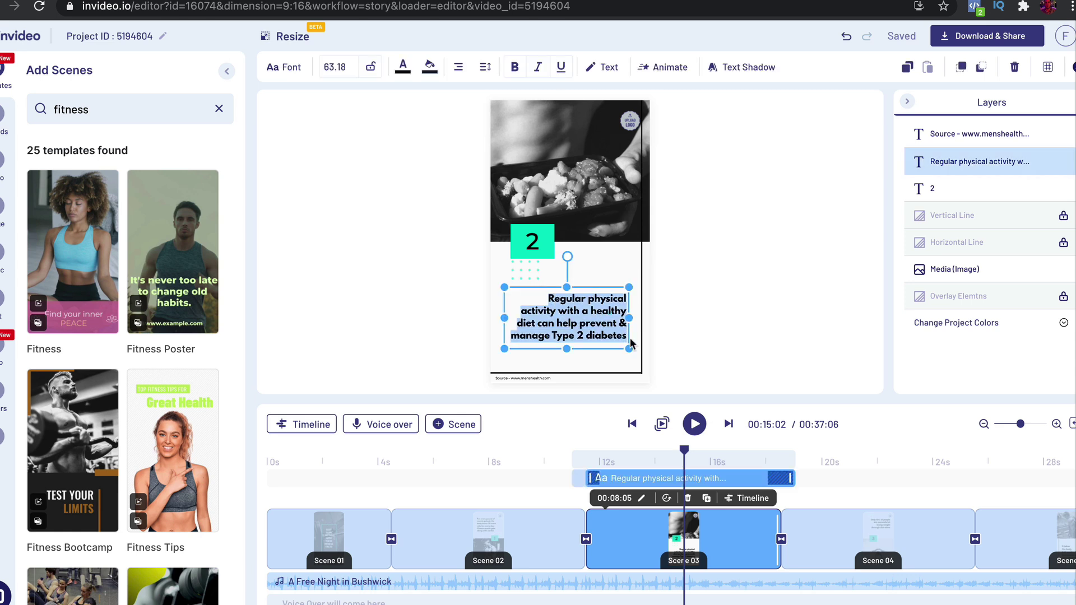
key("Escape")
key("ctrl+v")
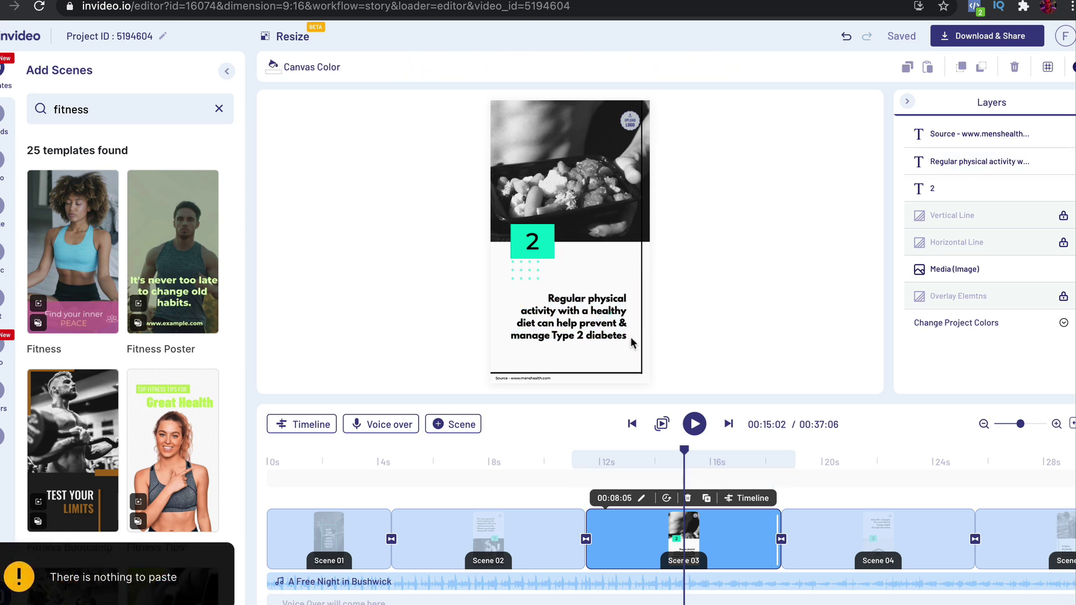
Replace the Scene 03 body text with "Add protein powder to smoothies for an added boost. Choose unflavored powders for versatility."
left_click(549, 325)
left_click_drag(550, 296, 626, 336)
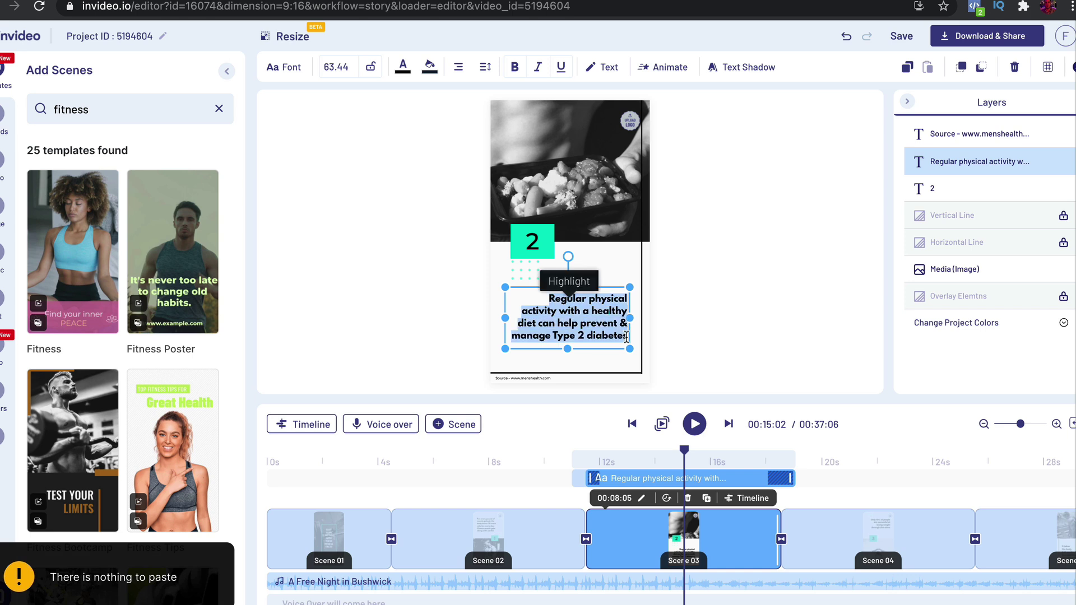
key("BackSpace")
type("Add")
key("ctrl+v")
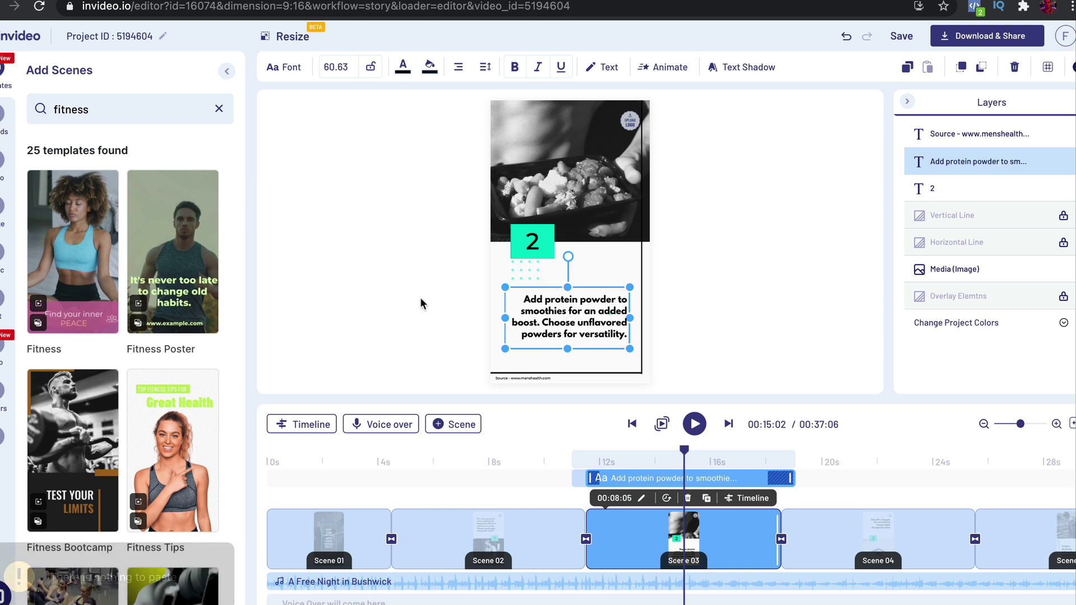
left_click(414, 306)
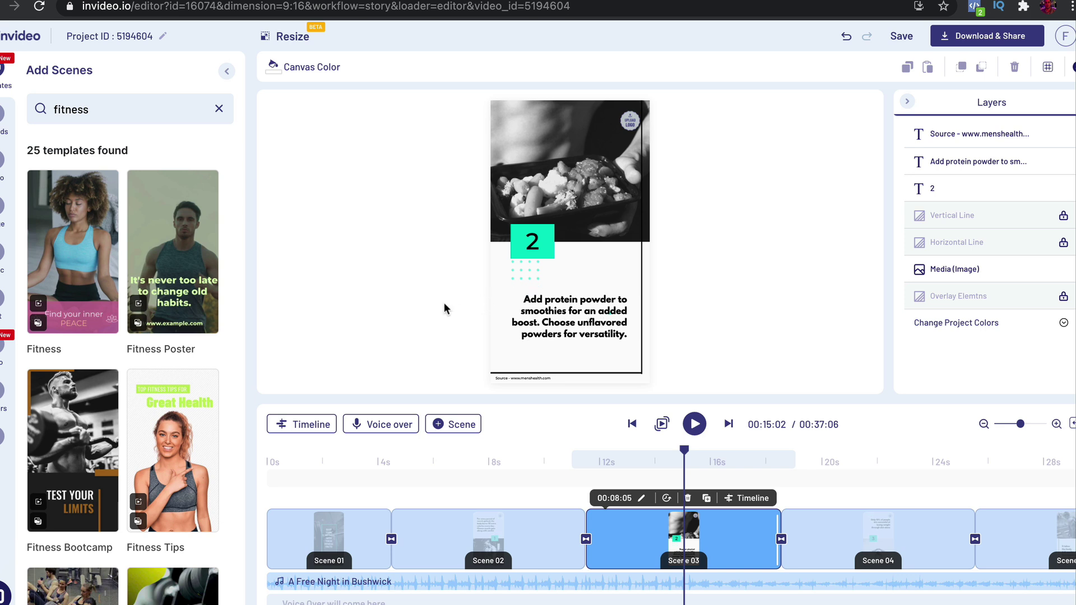
Look through Scene 04, Scene 05 and the end of the timeline to examine the remaining scenes
left_click(884, 540)
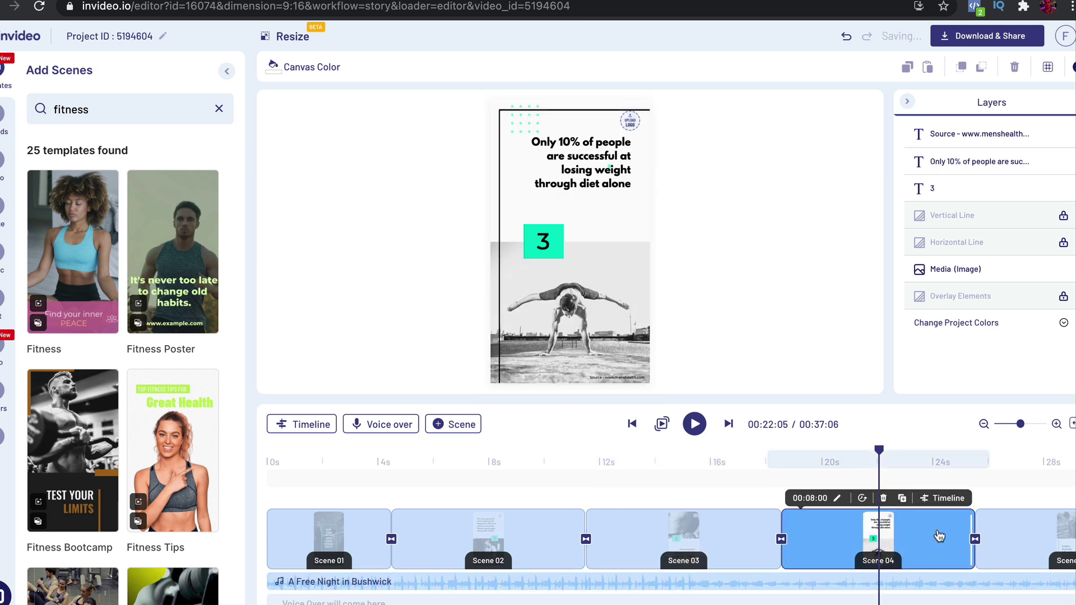
left_click(1034, 531)
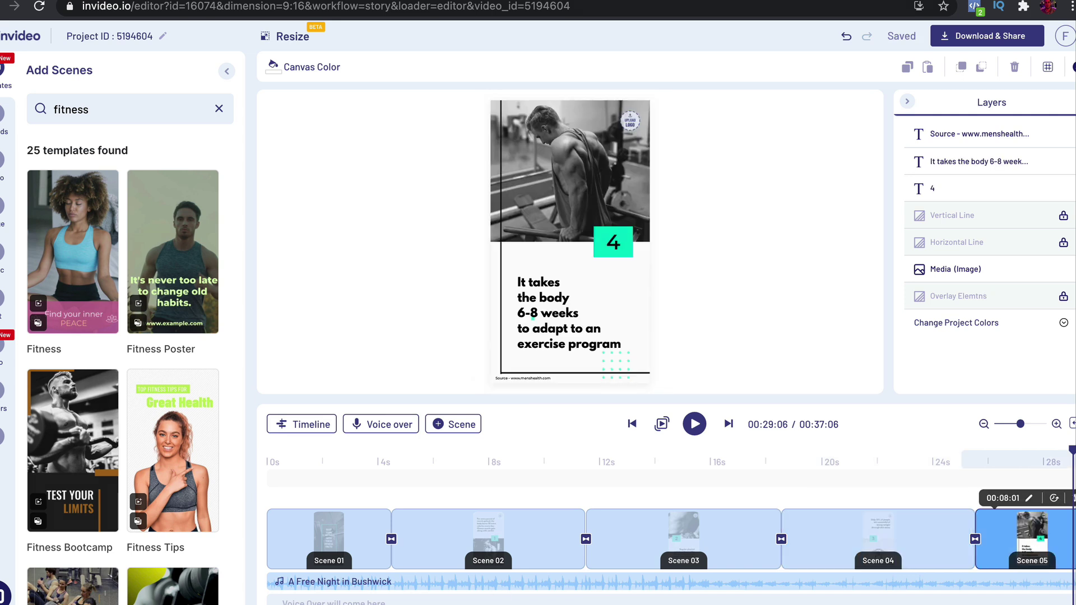
scroll(753, 537, "right", 10)
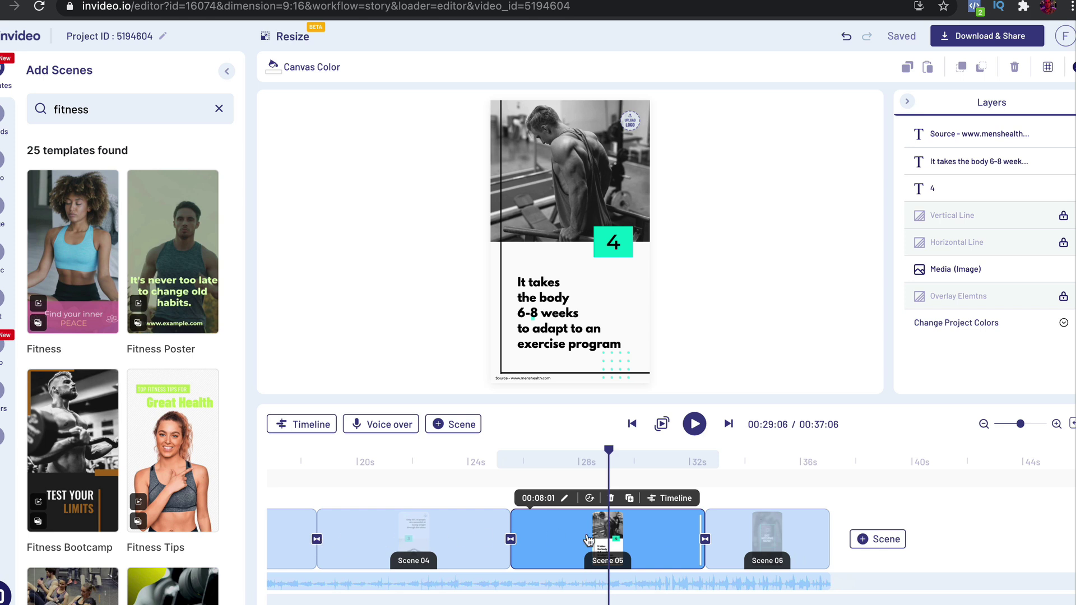
left_click(872, 541)
scroll(412, 563, "left", 3)
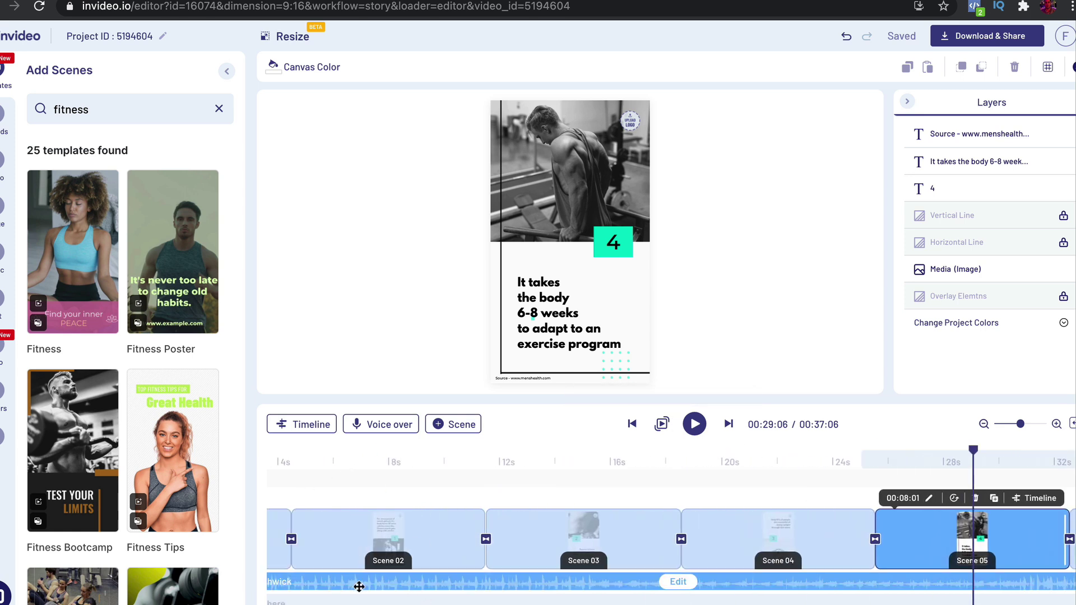
scroll(322, 486, "left", 2)
Play the video from Scene 01 into Scene 02 to review the edited text, then pause the playback
left_click(694, 425)
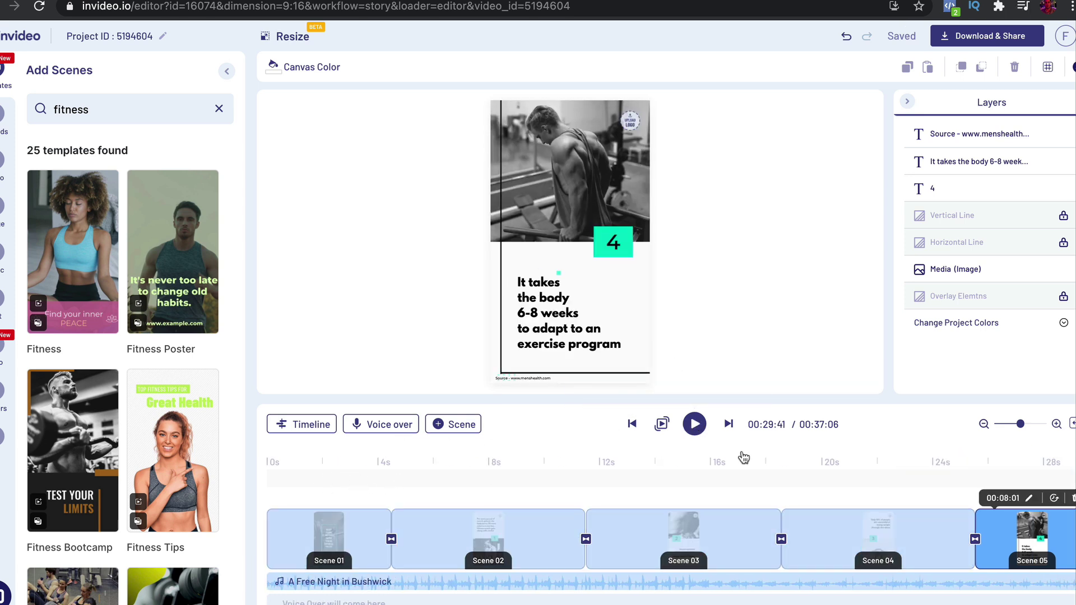
left_click(347, 471)
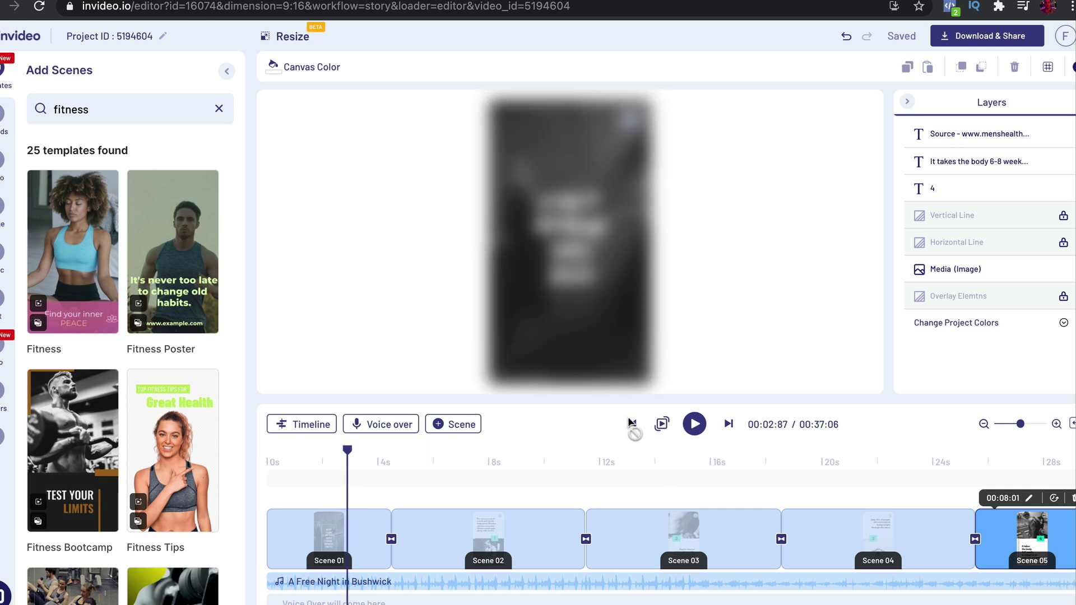
key("space")
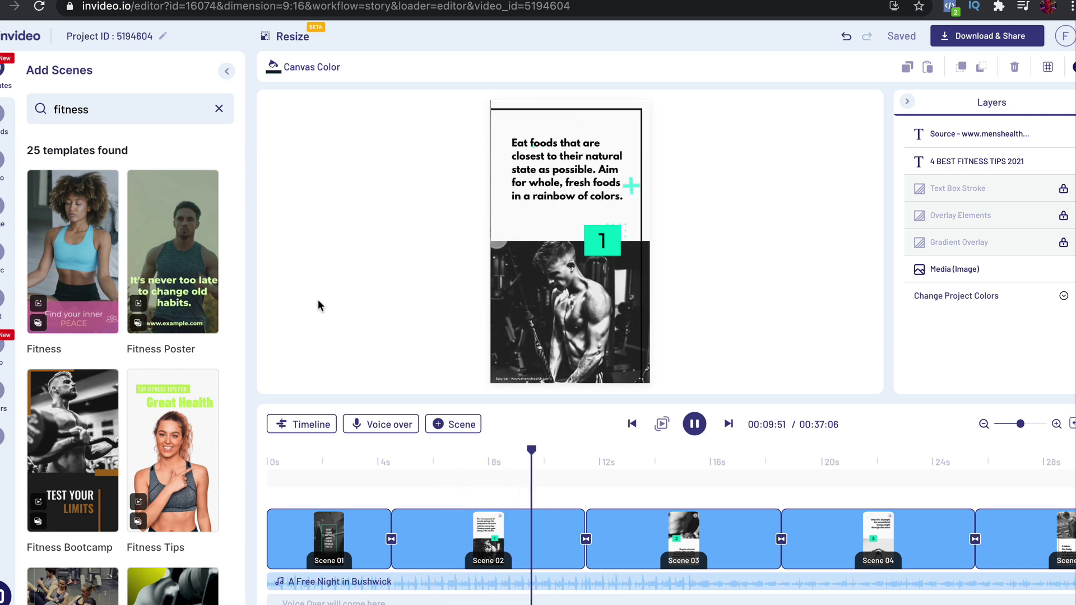
left_click(694, 424)
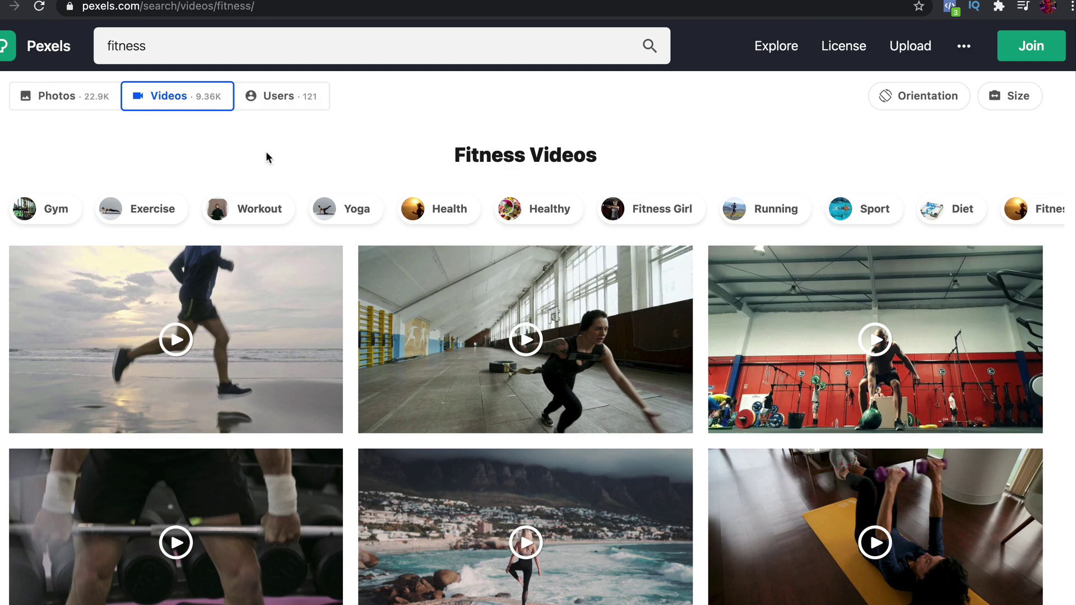
Look through the fitness stock videos on Pexels for usable workout clips
scroll(675, 271, "down", 15)
scroll(675, 272, "down", 20)
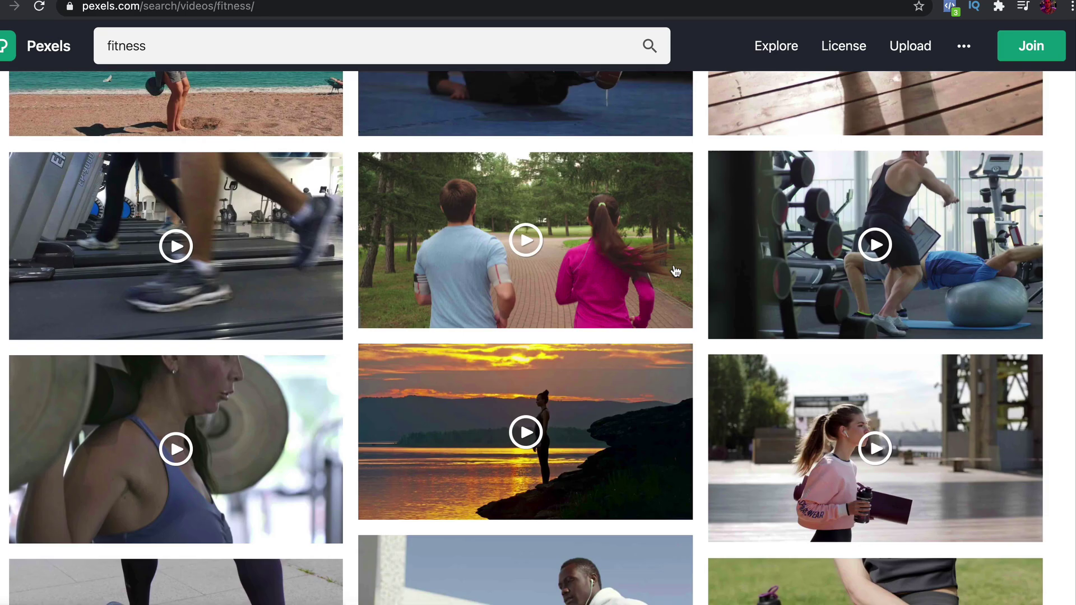
scroll(675, 272, "down", 6)
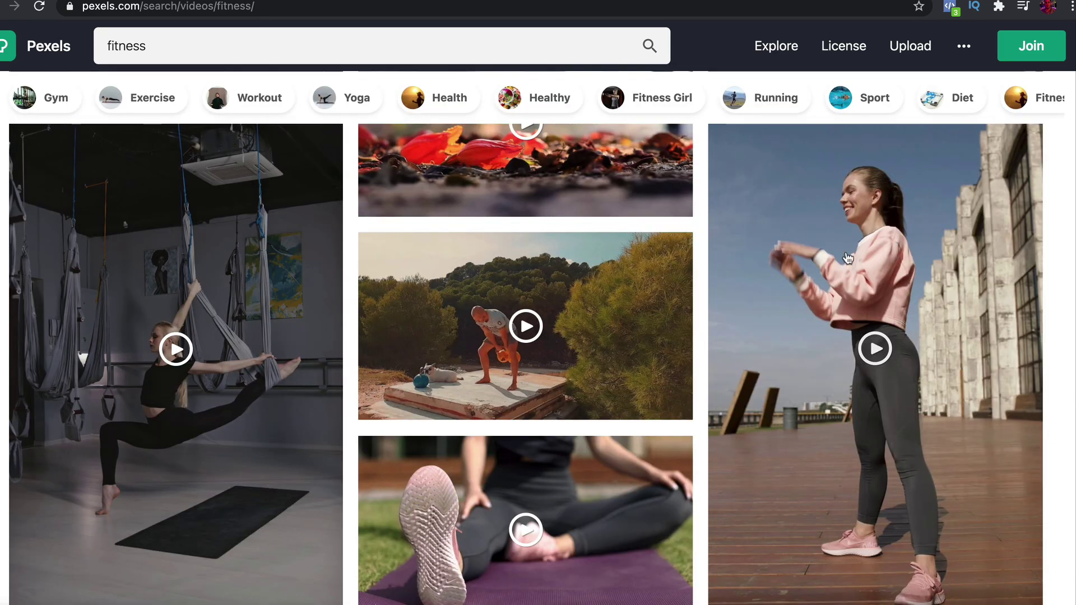
scroll(838, 266, "down", 8)
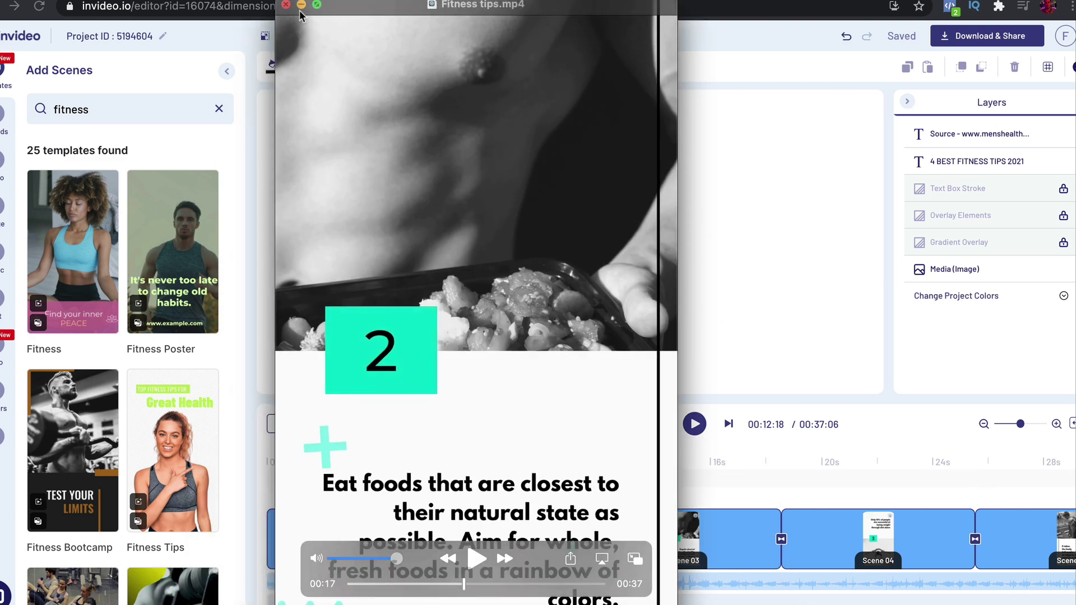
Minimize the Fitness tips.mp4 player and examine Scene 05 in the InVideo timeline
left_click(300, 5)
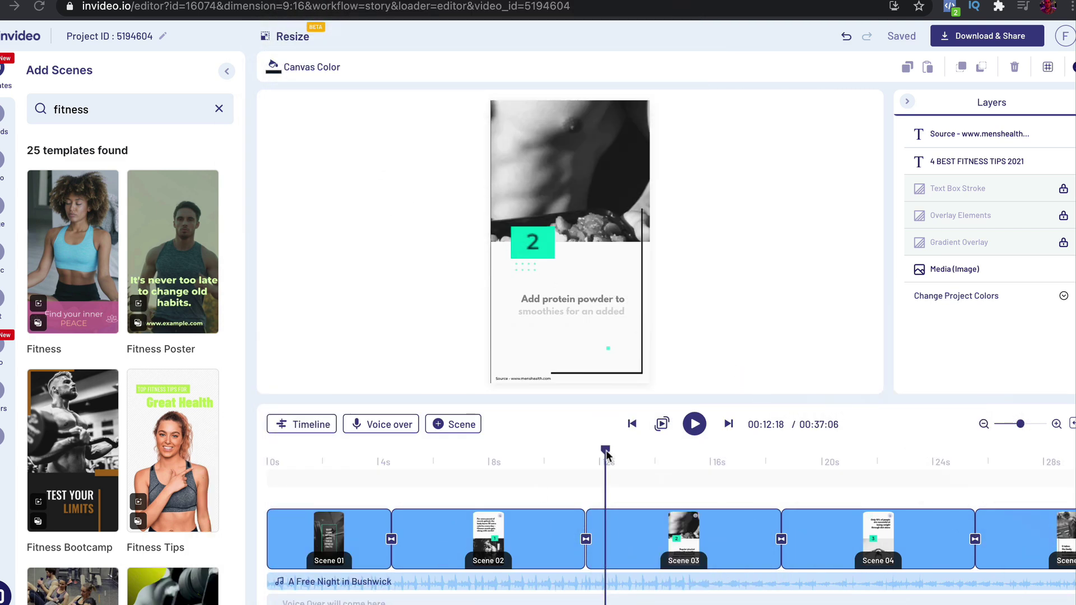
left_click_drag(604, 450, 984, 450)
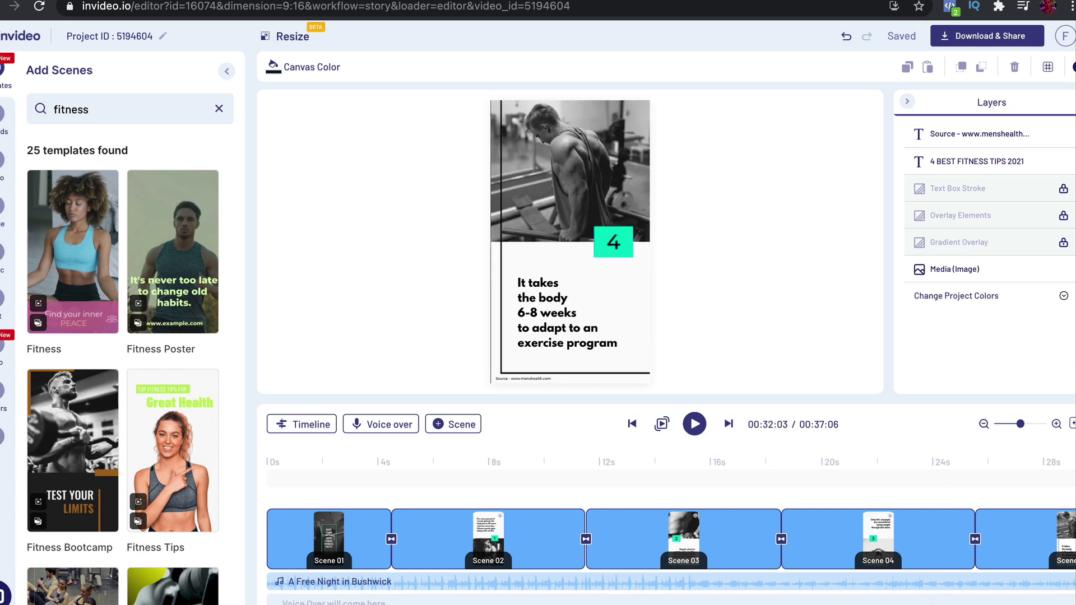
left_click(1035, 454)
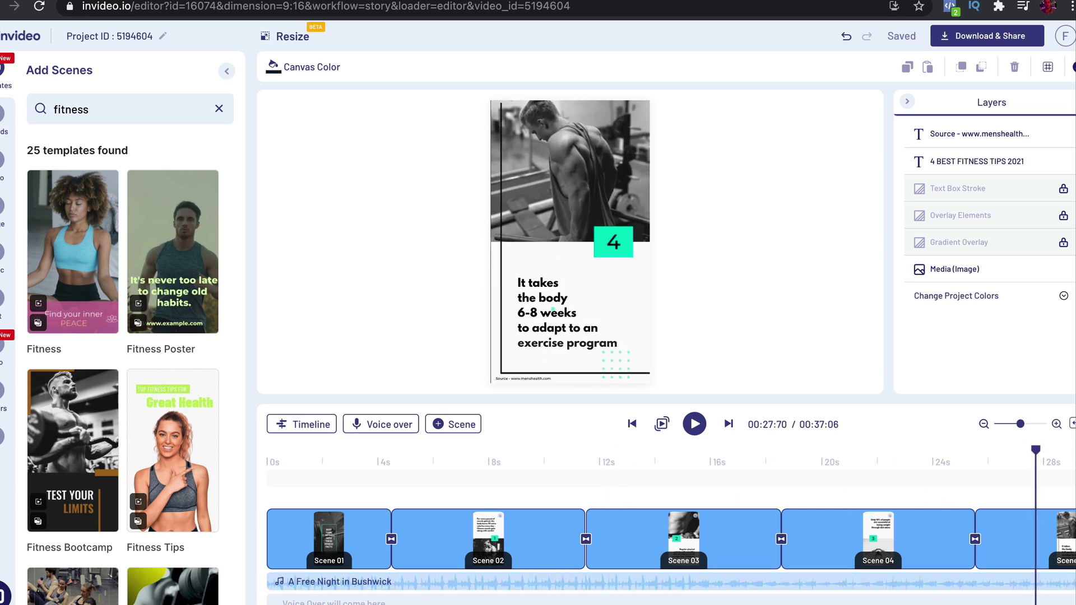
left_click(1053, 538)
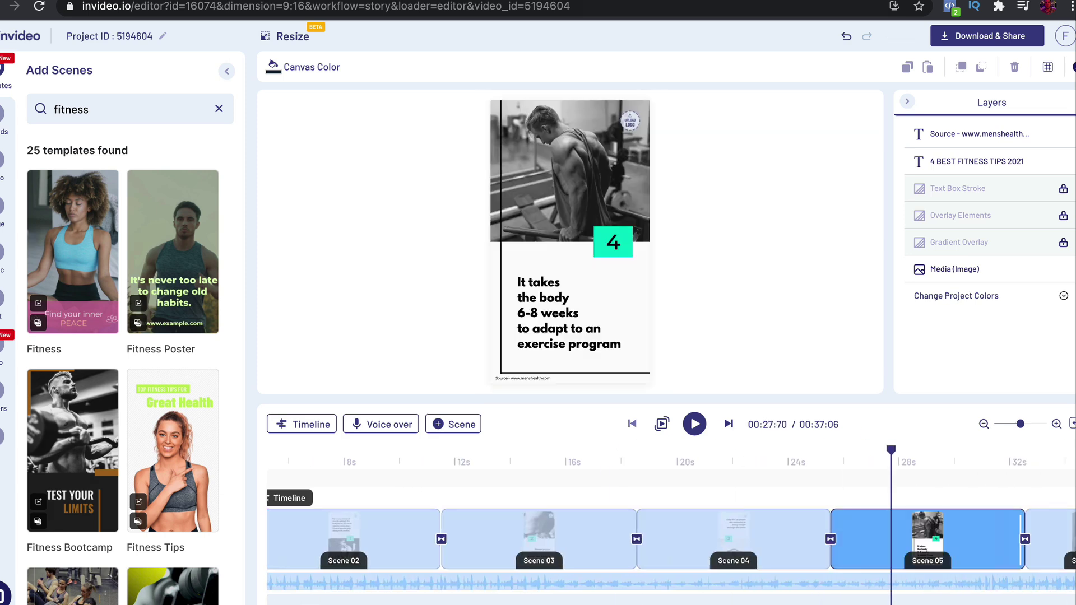
Remove the logo placeholder from Scene 06 only, keeping it in the other scenes
left_click(683, 465)
left_click(570, 196)
left_click(625, 222)
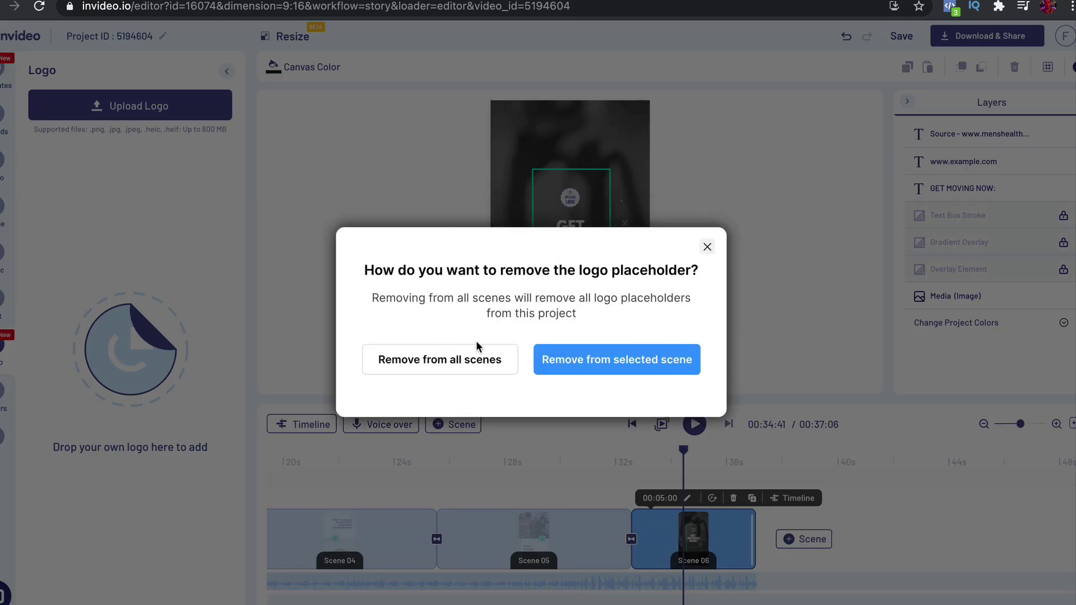
left_click(601, 361)
Replace the Scene 06 headline "GET MOVING NOW:" with "ClICK LINK BELOW"
left_click(568, 230)
left_click(562, 230)
type("Cl")
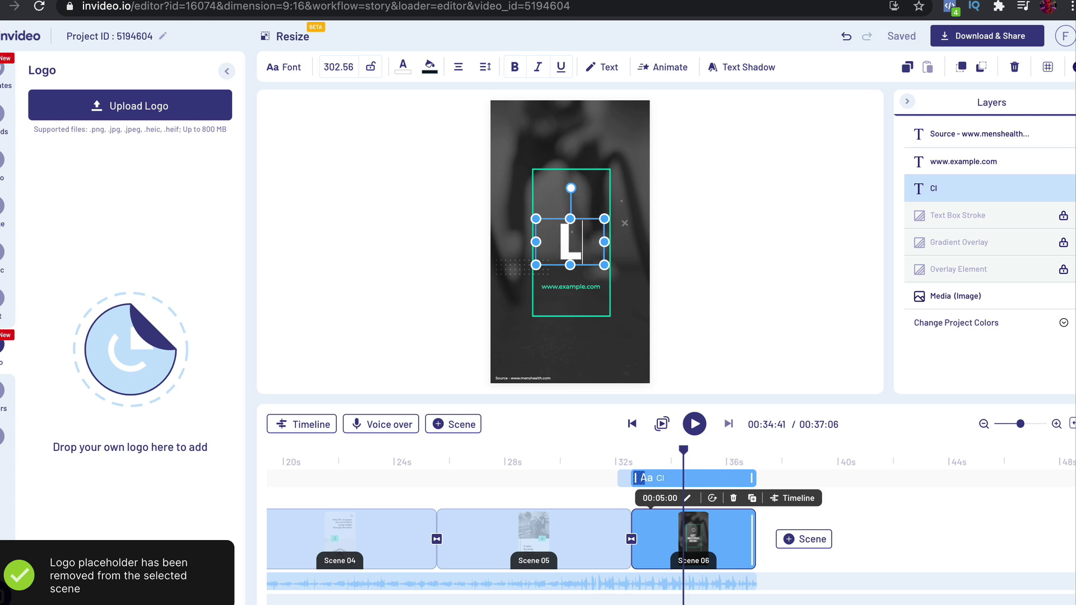
type("ICK LINK BELOW")
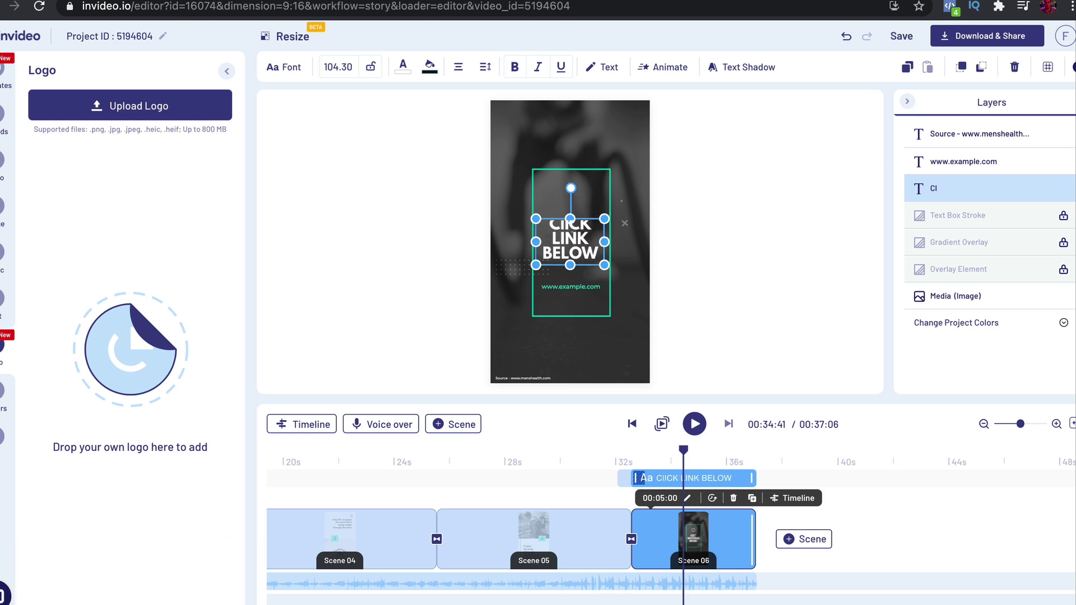
left_click(737, 225)
left_click(577, 288)
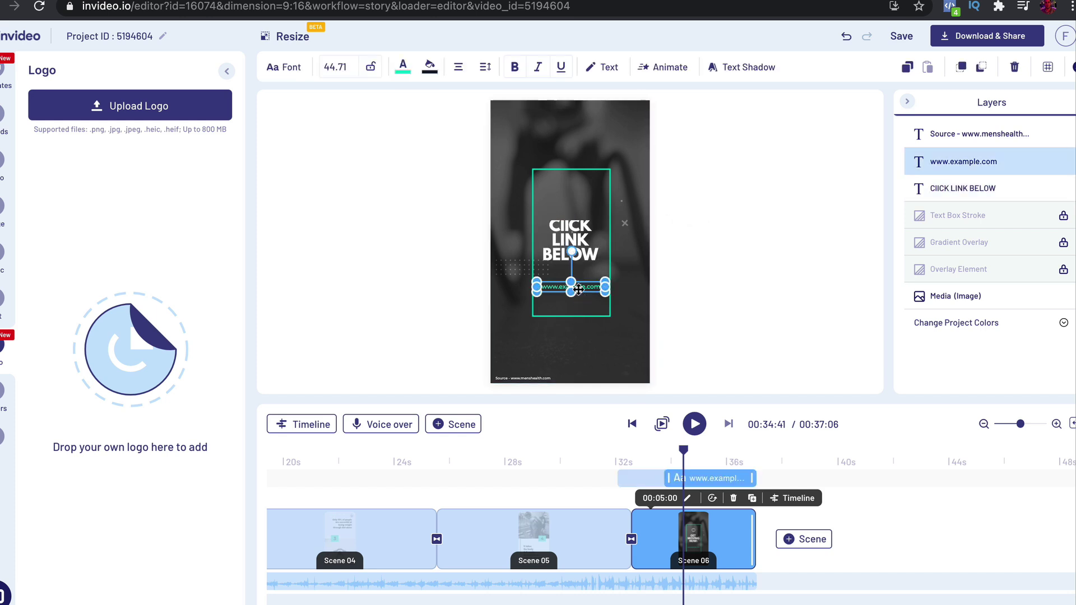
key("Delete")
left_click(527, 376)
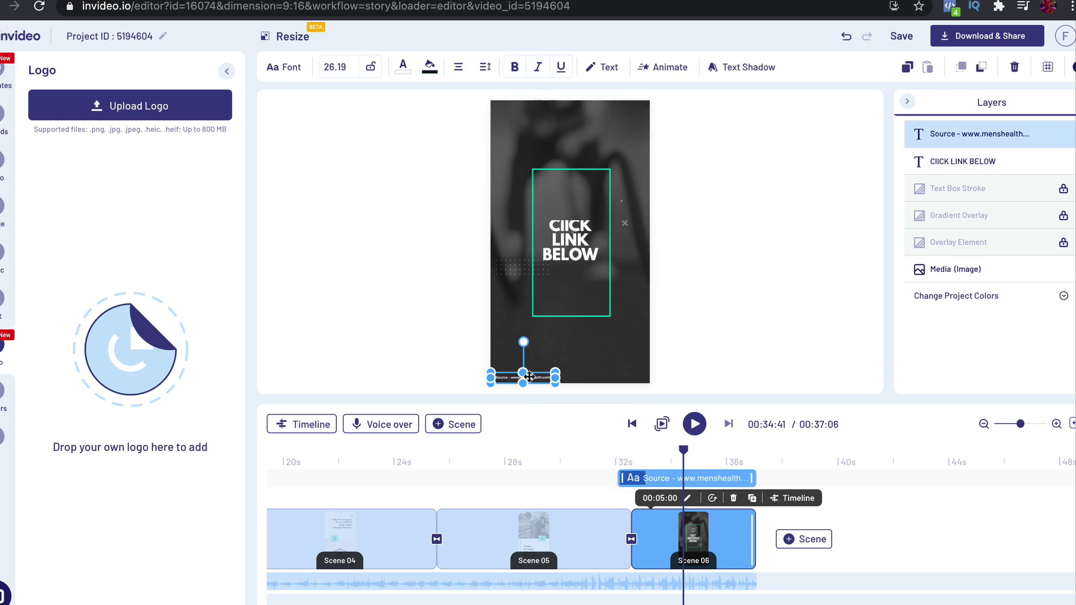
left_click(742, 265)
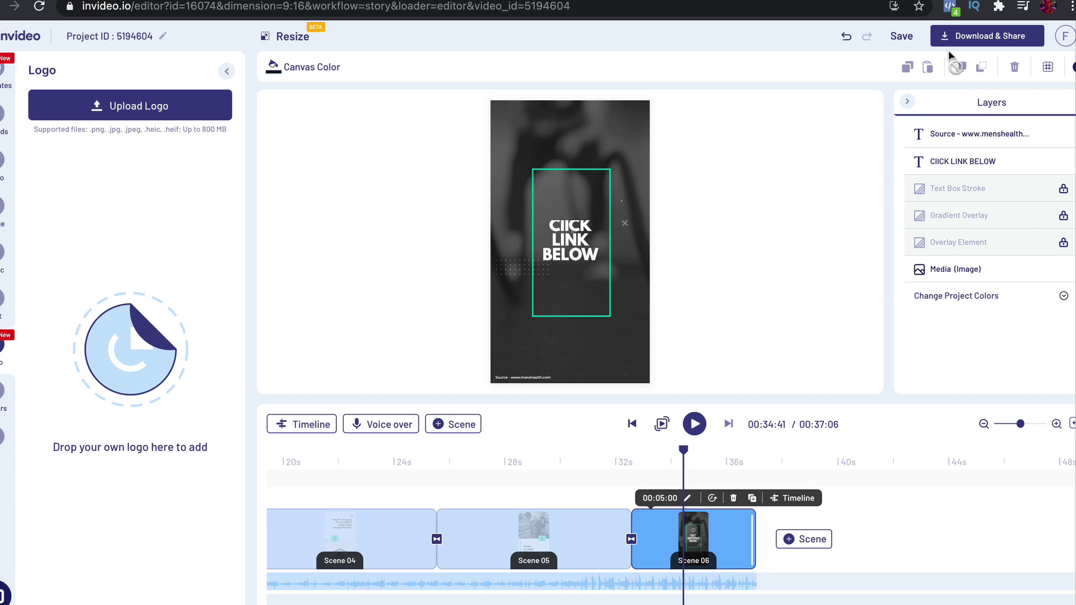
Export the finished video at the default 1080p resolution
left_click(987, 38)
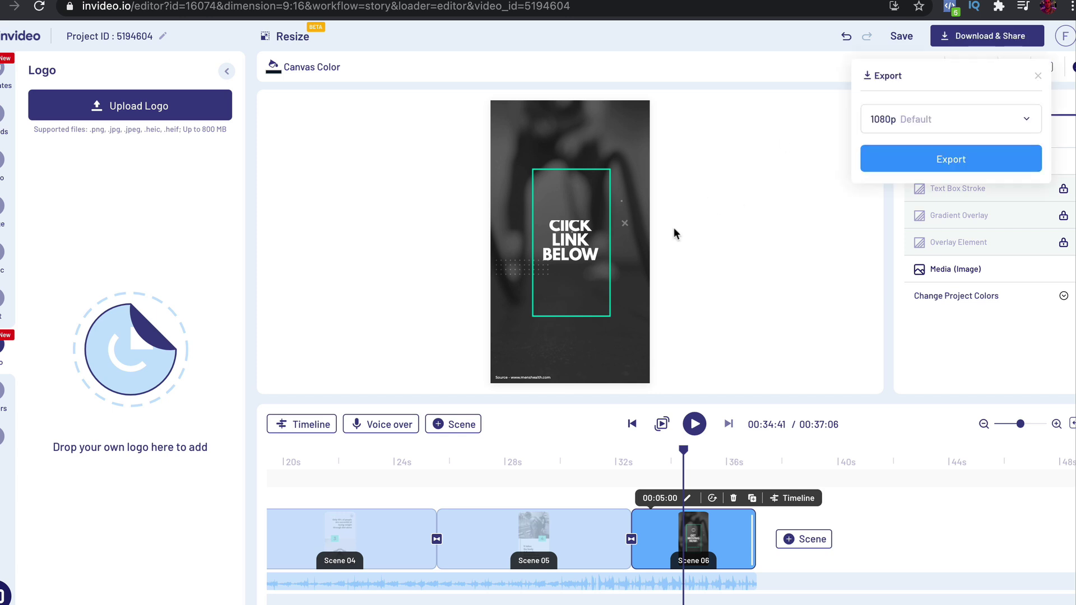
left_click(893, 160)
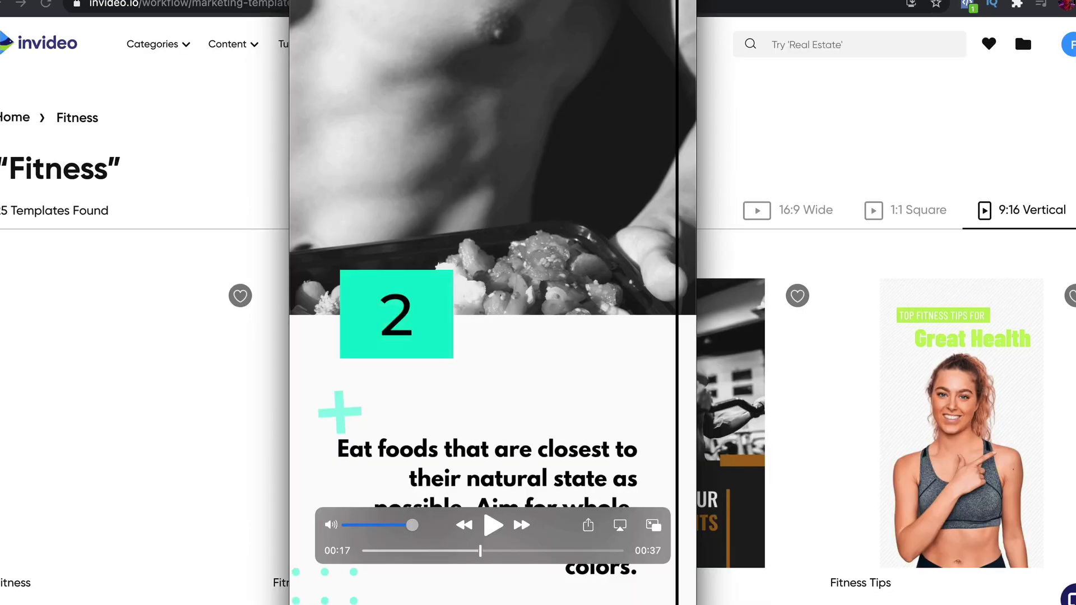
Play the finished Fitness tips video from about 00:20 into tip 3, pause it and leave the player
left_click(501, 551)
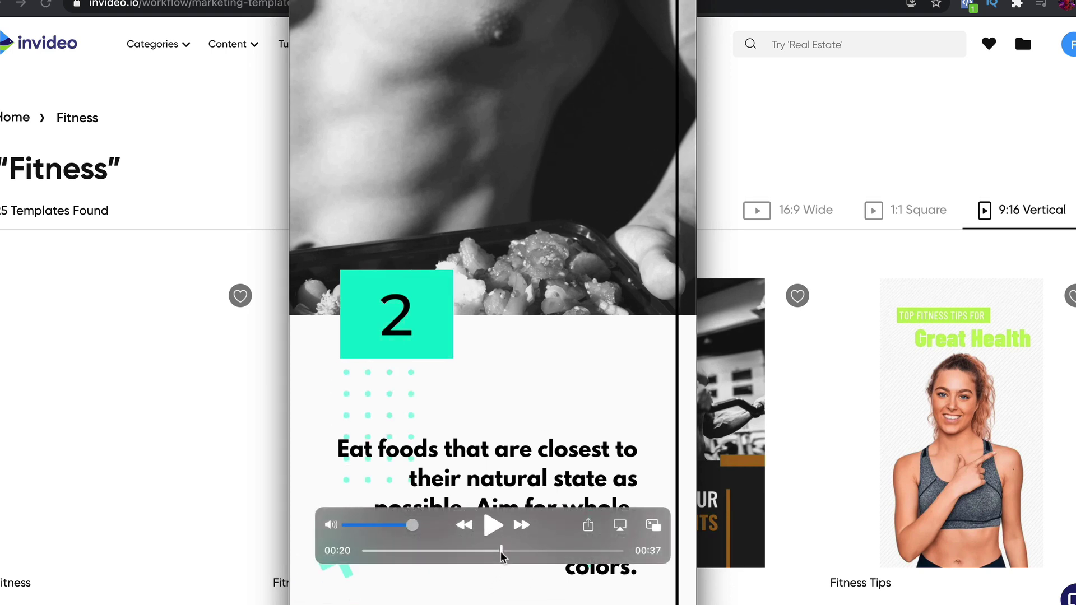
left_click(493, 525)
left_click(495, 523)
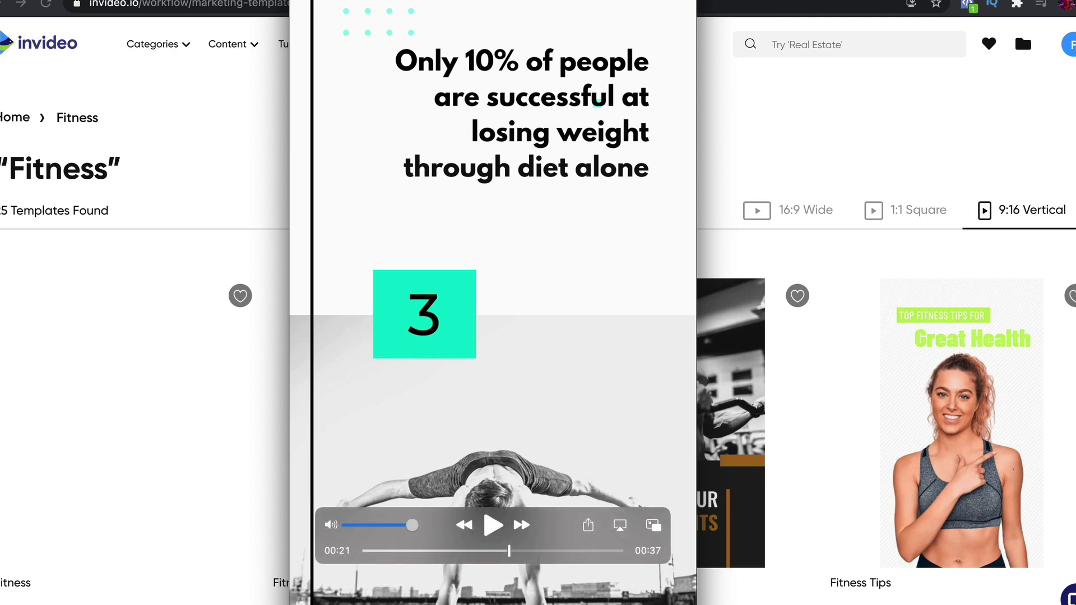
left_click(264, 115)
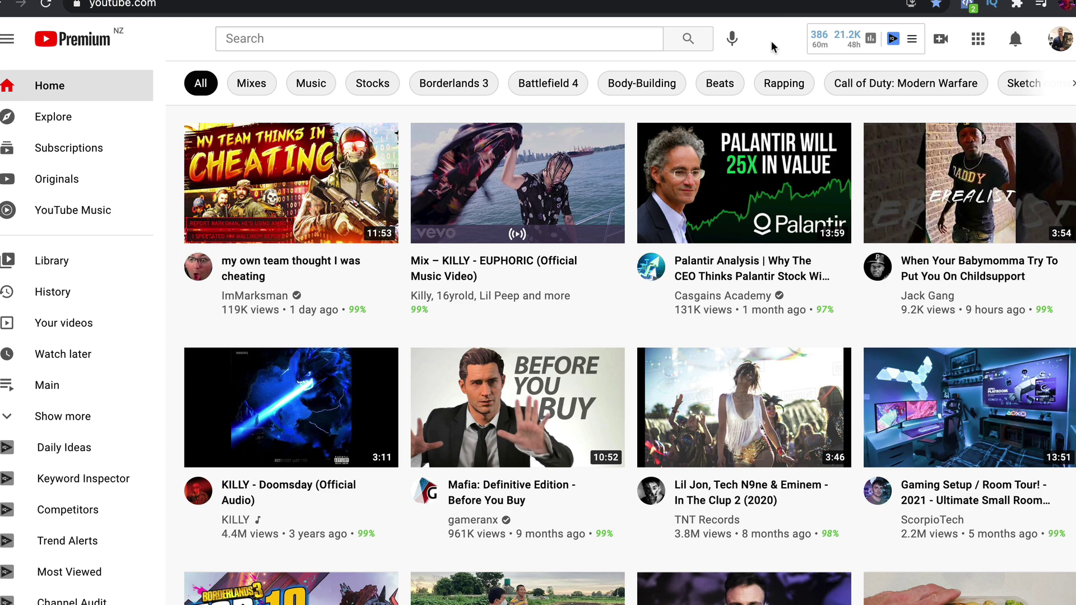
Start a new video upload on YouTube and add the file Fitness tips.mp4
left_click(941, 38)
left_click(959, 78)
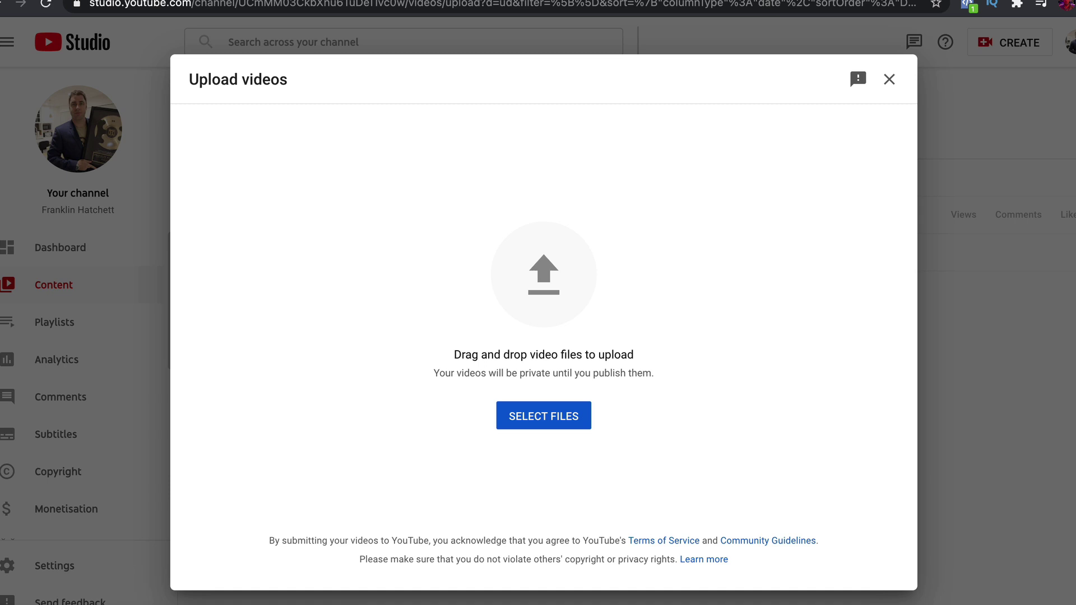
left_click_drag(261, 482, 442, 302)
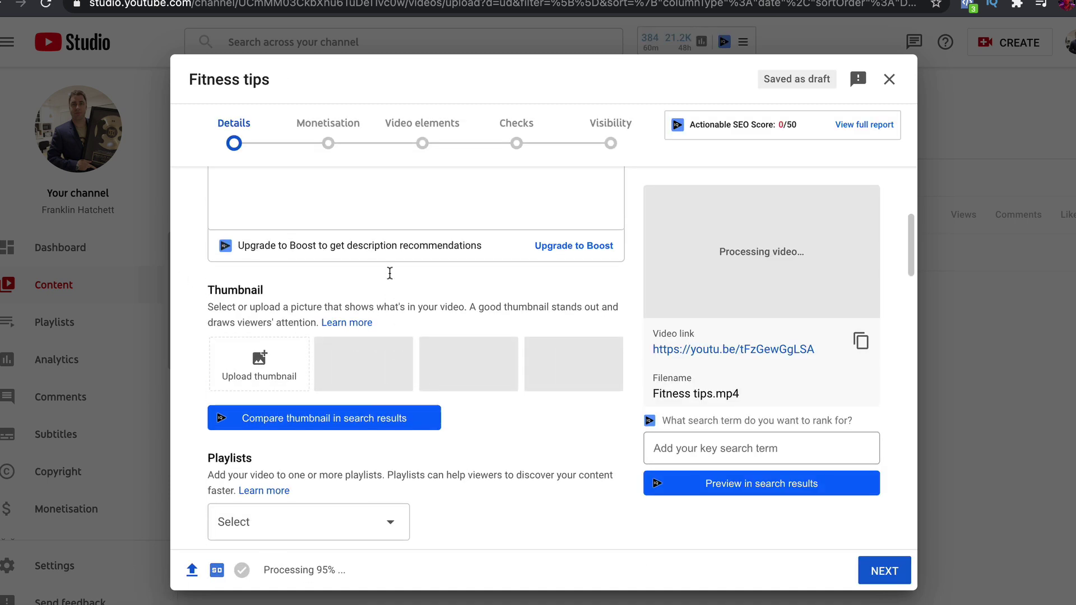
Replace the video title with "5 Best Fitness Tips To Lose Weight In 2021. #Shorts"
left_click_drag(280, 271, 215, 270)
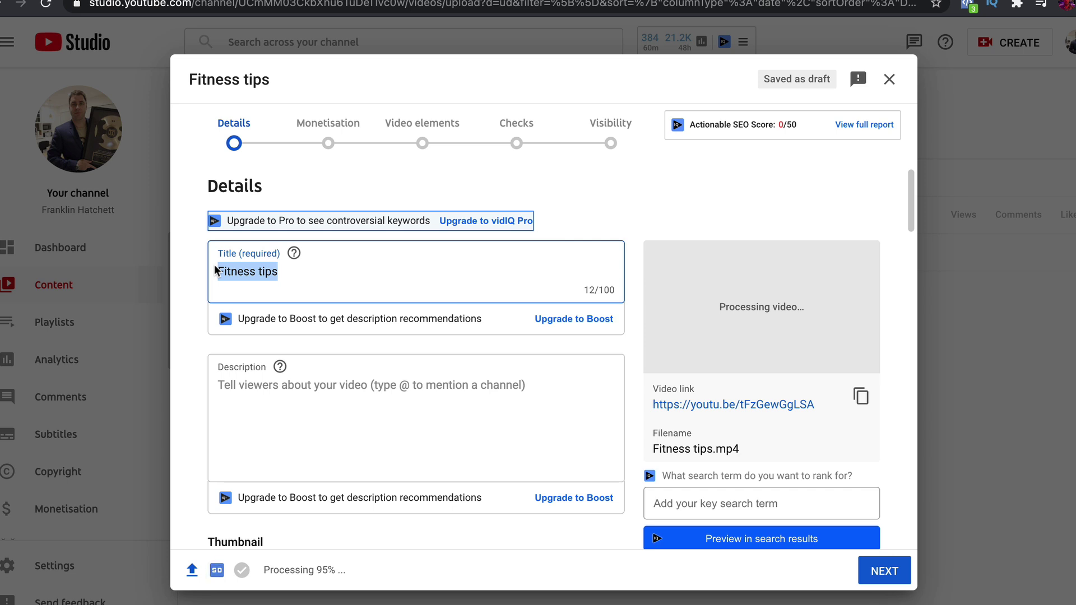
type("5 Best Fi")
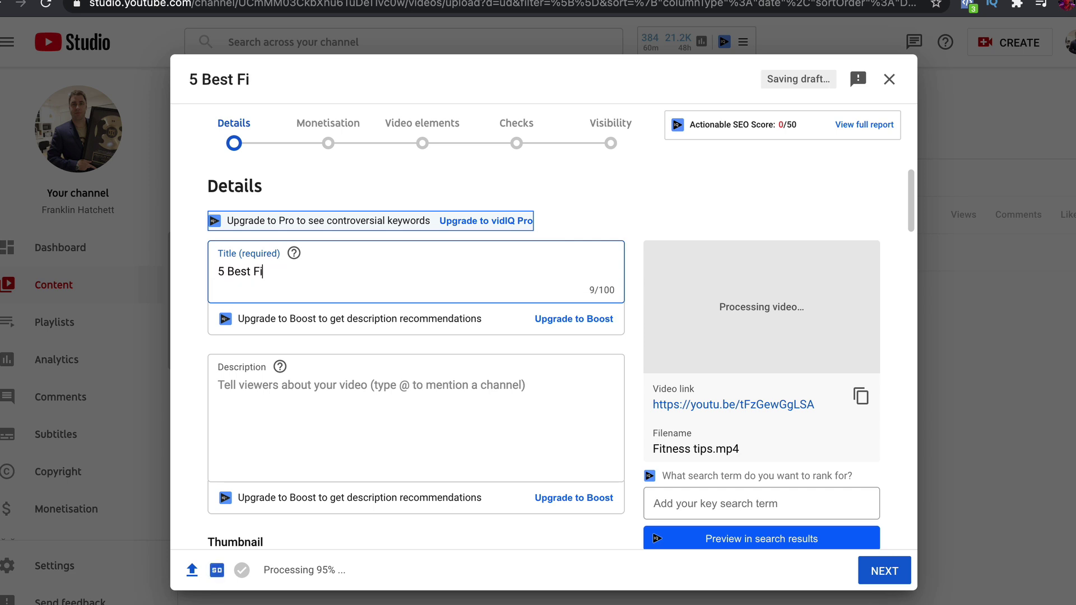
type("tness Tips To Lose Weight In 2021. #")
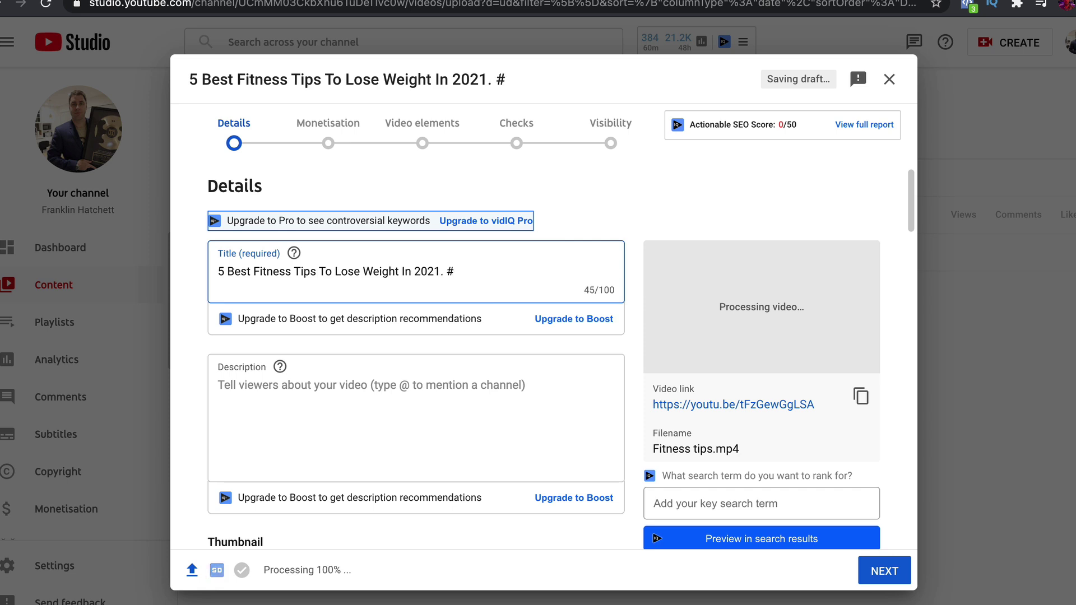
type("Shorts")
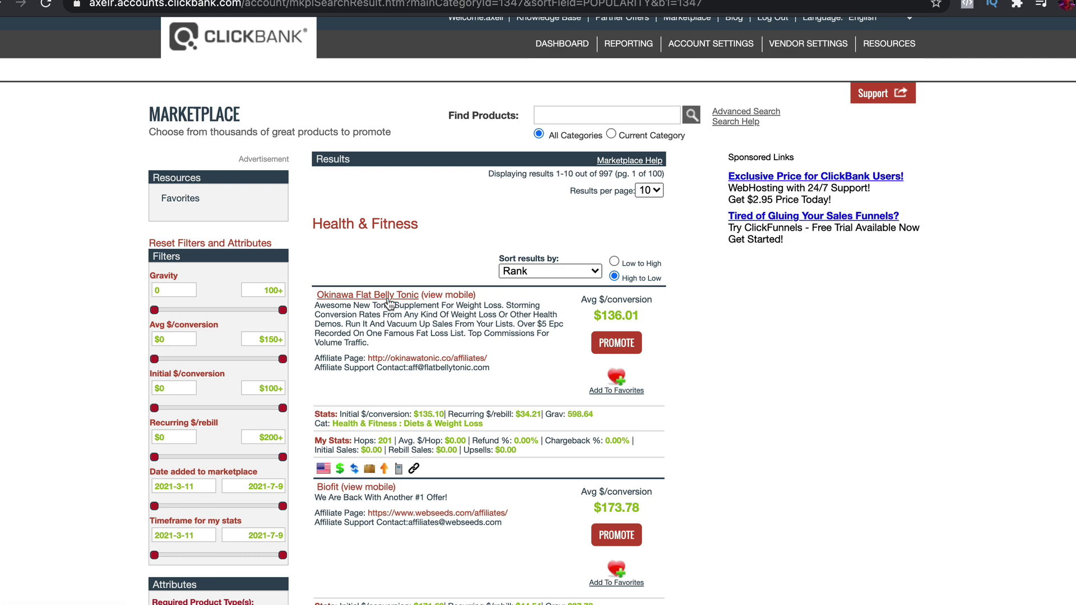
Examine the Okinawa Flat Belly Tonic sales page from the ClickBank marketplace, including pricing, reviews and FAQs, and return to the marketplace
left_click(357, 295)
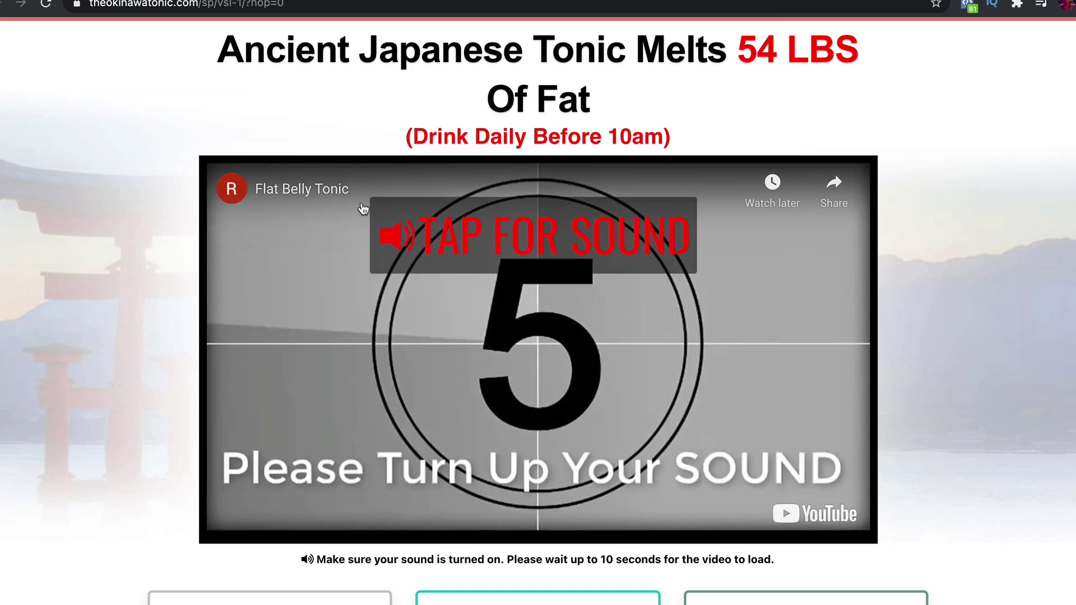
scroll(308, 325, "down", 3)
scroll(307, 320, "down", 4)
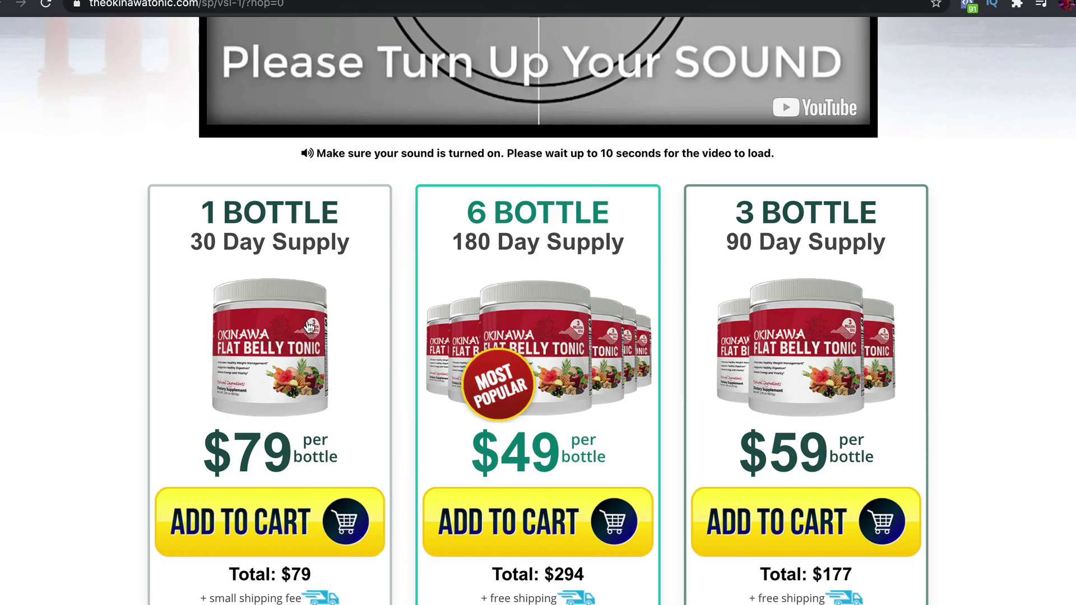
scroll(307, 320, "down", 8)
scroll(307, 321, "up", 15)
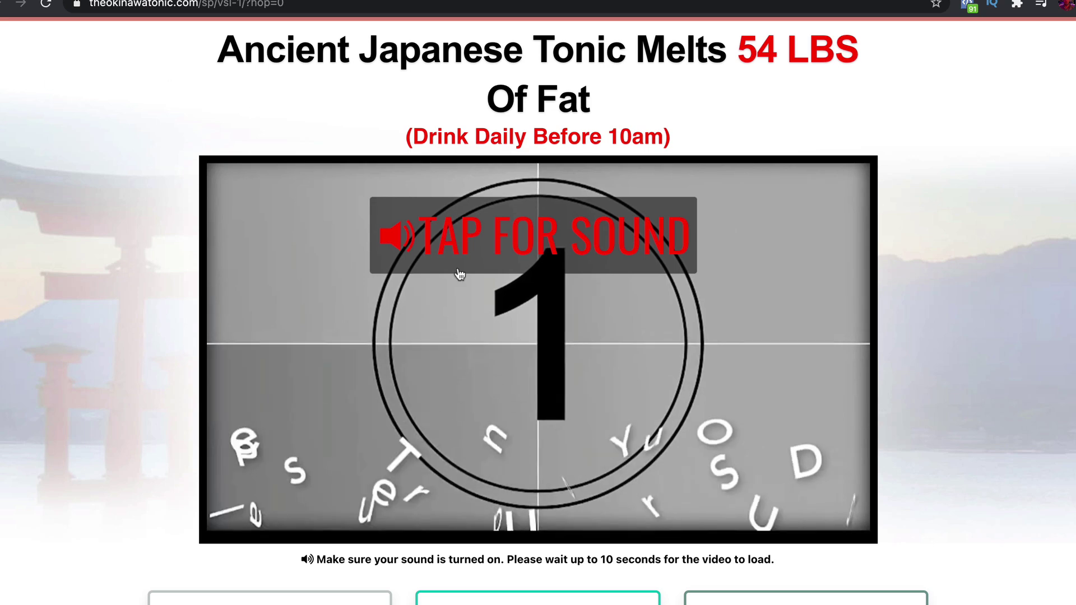
scroll(404, 173, "down", 12)
scroll(407, 169, "down", 15)
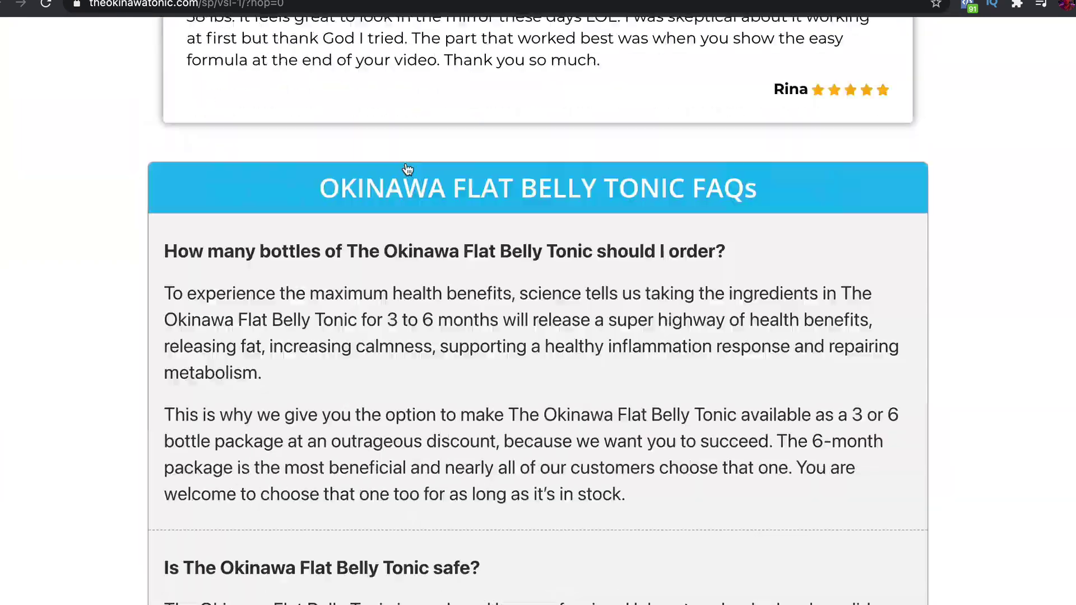
scroll(765, 184, "up", 20)
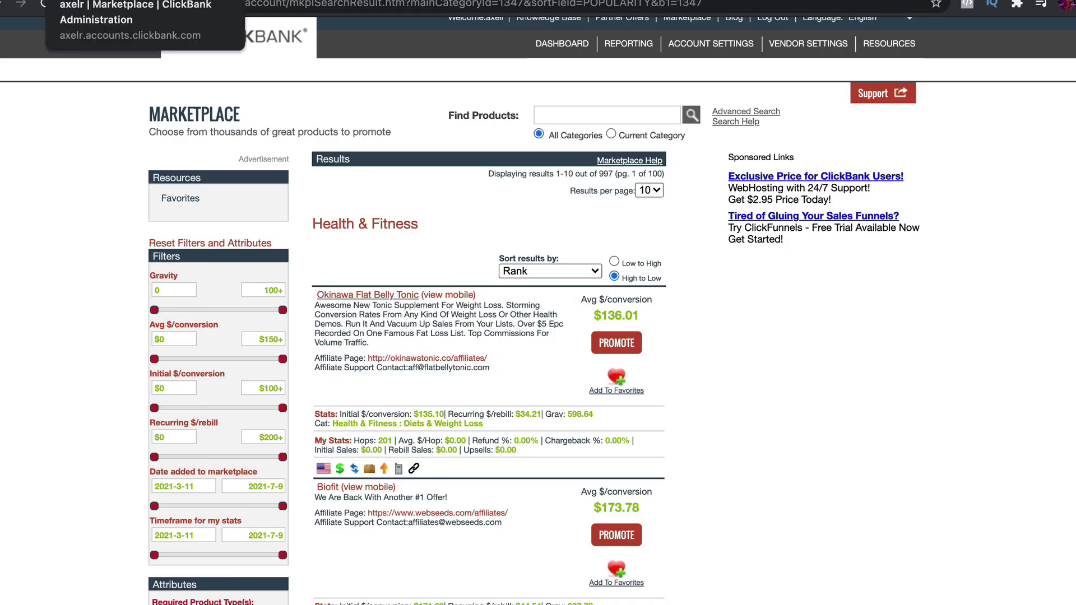
left_click(84, 1)
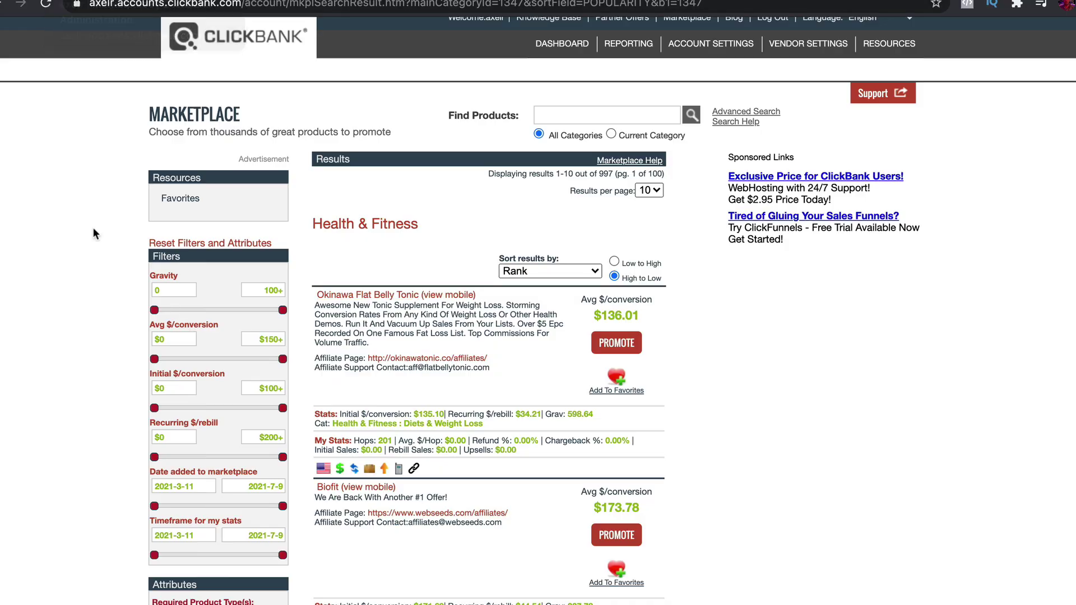
Generate a HopLink for Okinawa Flat Belly Tonic without a tracking ID, copy it and close the generator
left_click(622, 346)
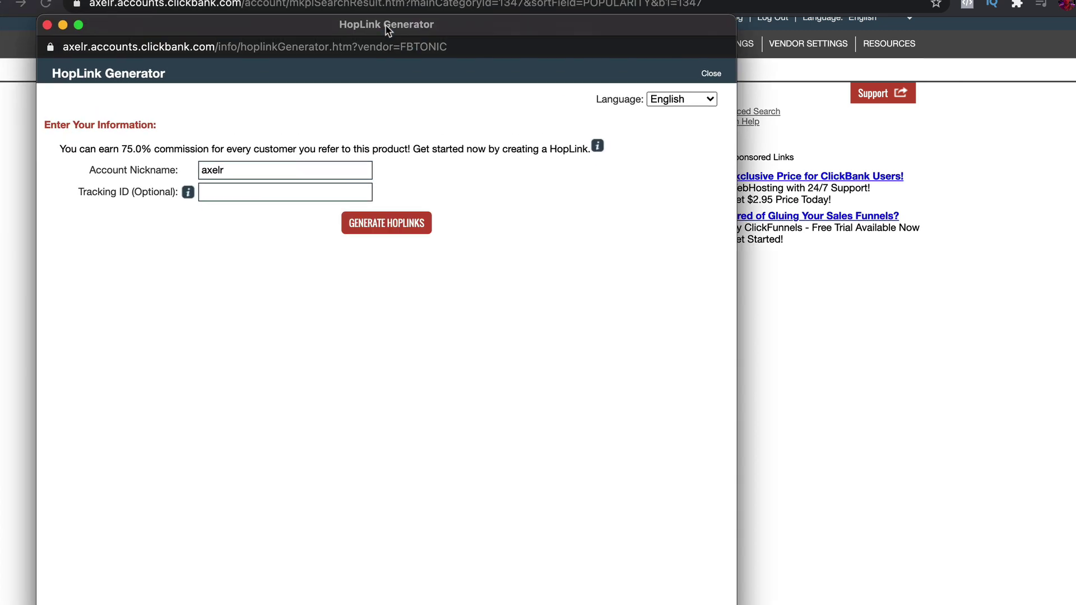
left_click(386, 224)
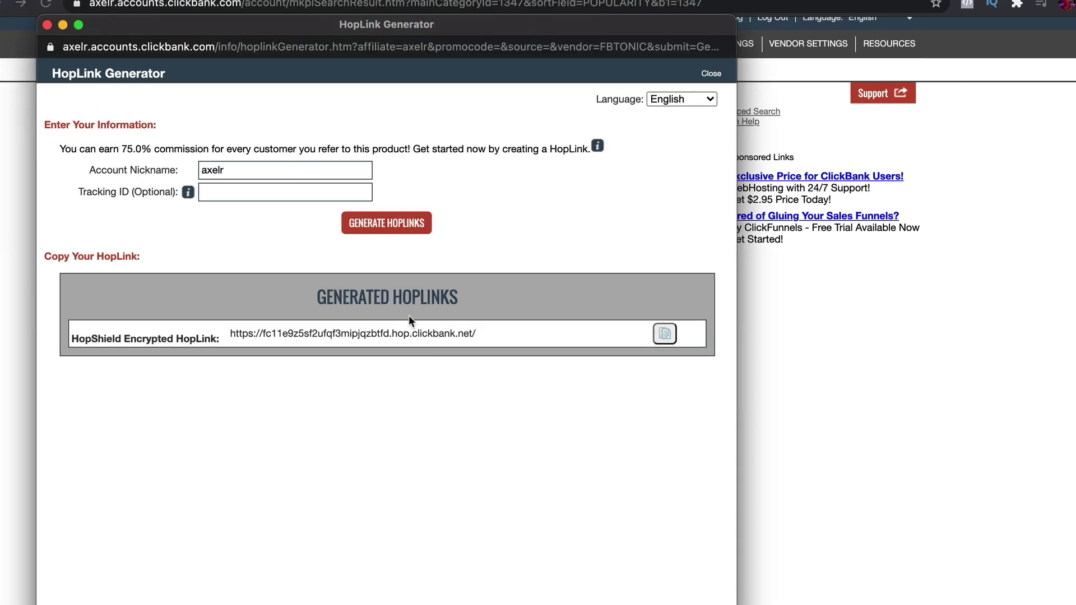
left_click(665, 333)
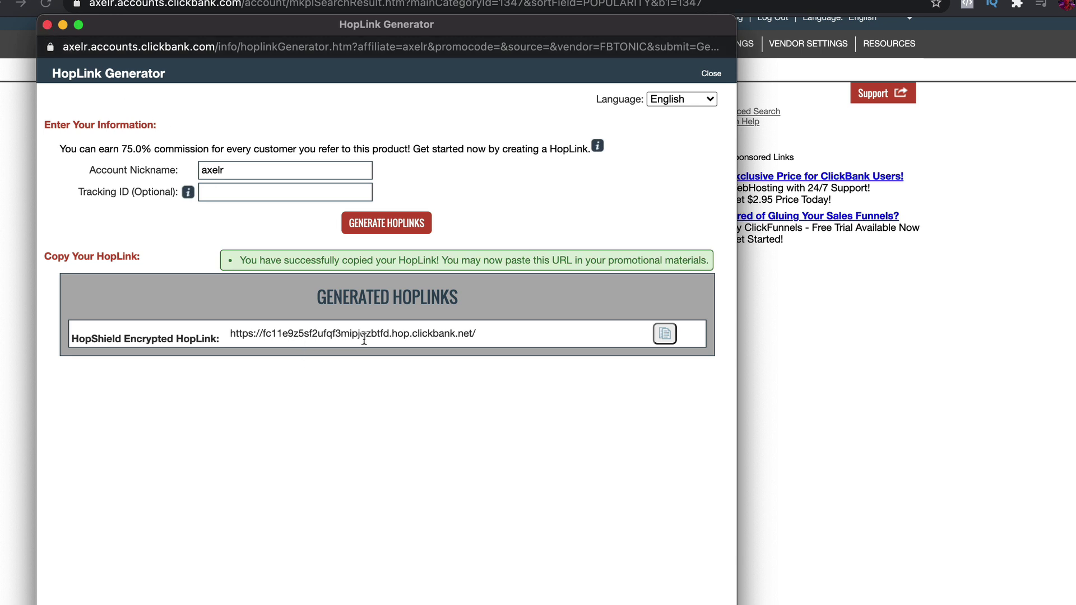
left_click(47, 25)
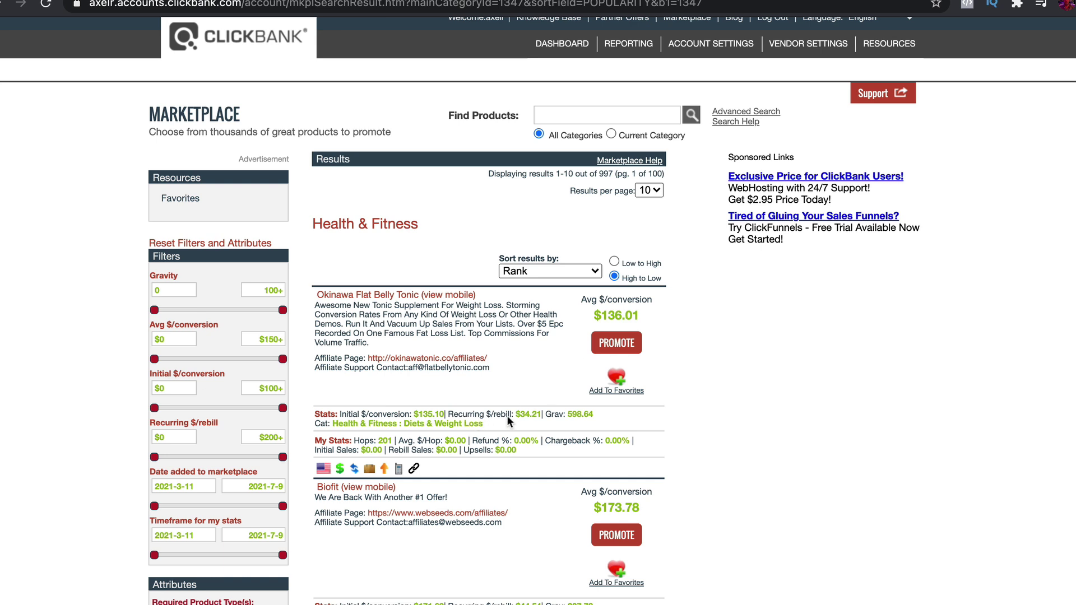
Examine the gravity figure of Okinawa Flat Belly Tonic and browse the other Health & Fitness offers
left_click_drag(591, 415, 557, 416)
scroll(568, 415, "down", 20)
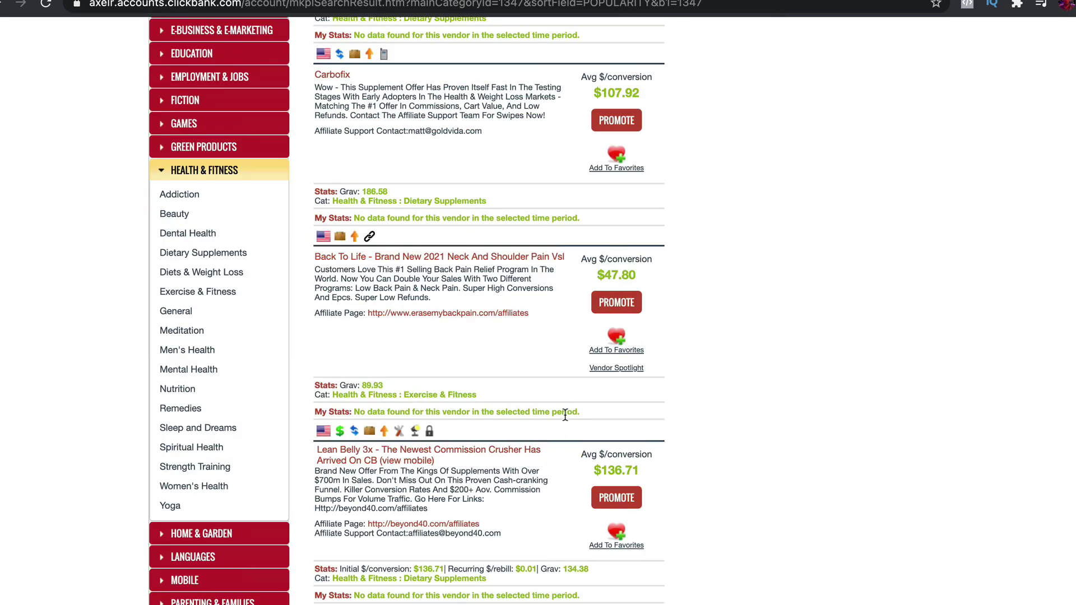
Switch to the Cuttly URL shortener and shorten the copied ClickBank HopLink
scroll(551, 375, "up", 20)
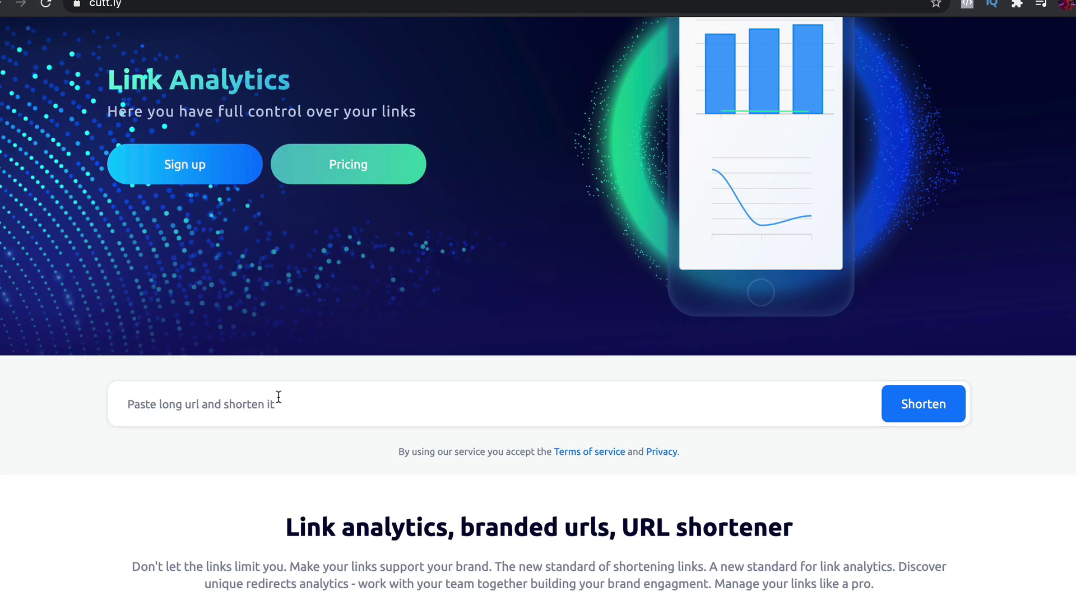
left_click(279, 397)
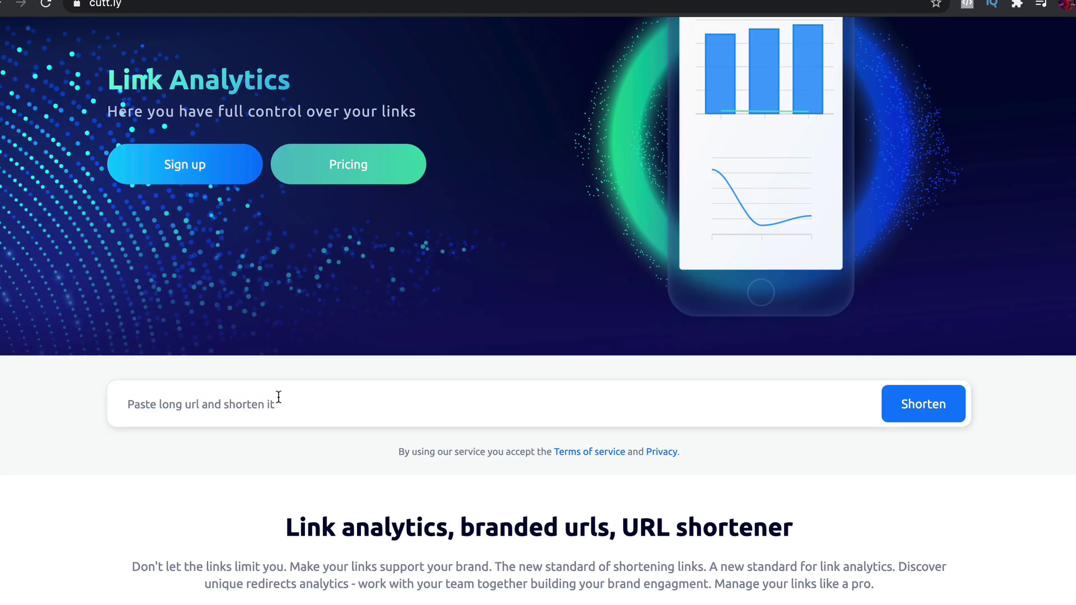
key("ctrl+v")
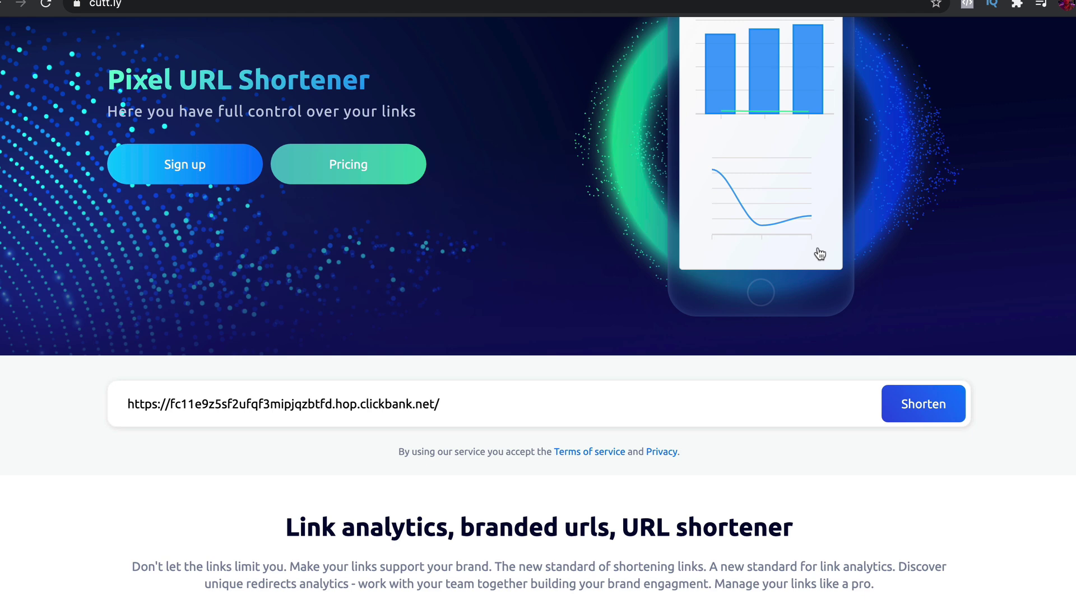
left_click(899, 405)
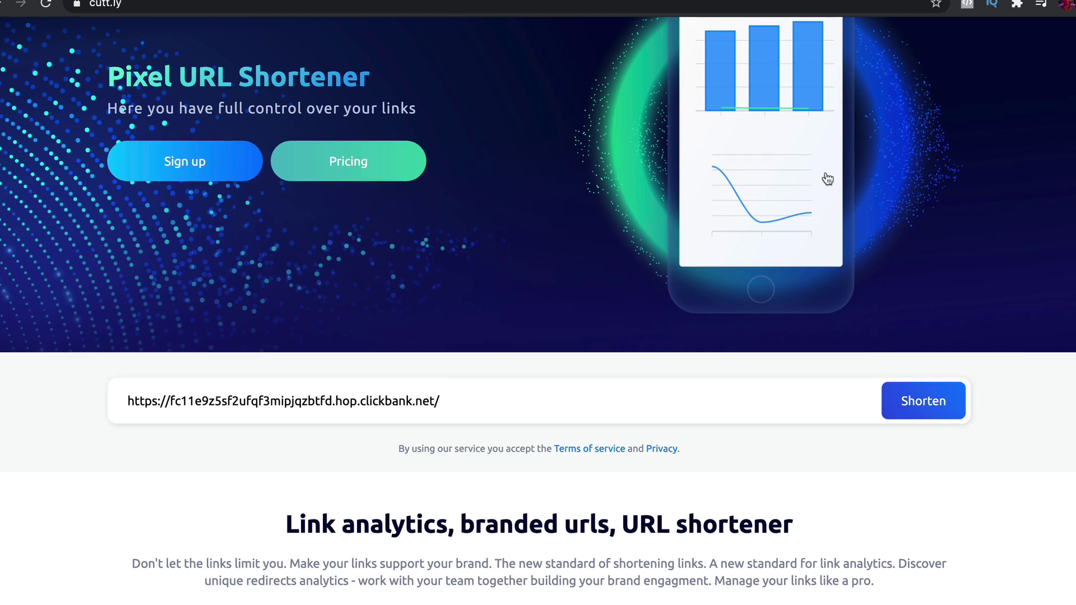
scroll(373, 322, "down", 3)
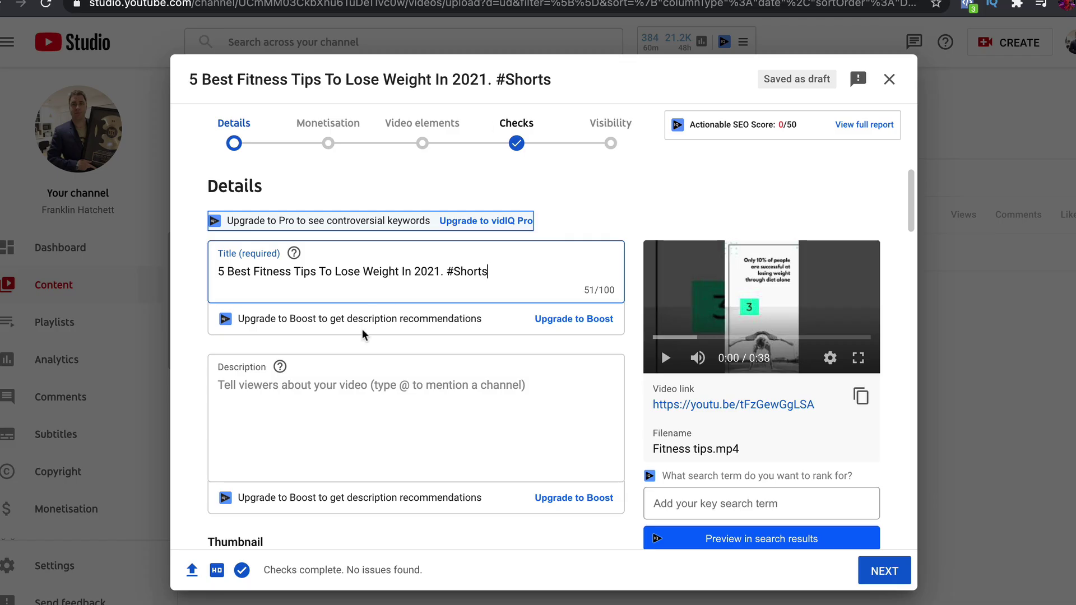
left_click(315, 392)
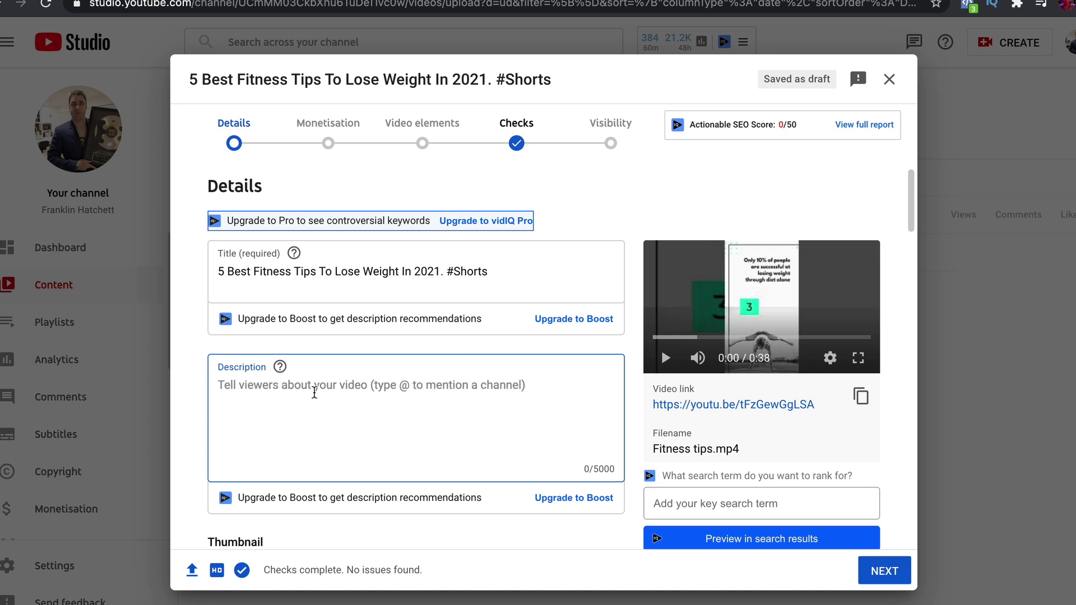
type("Click")
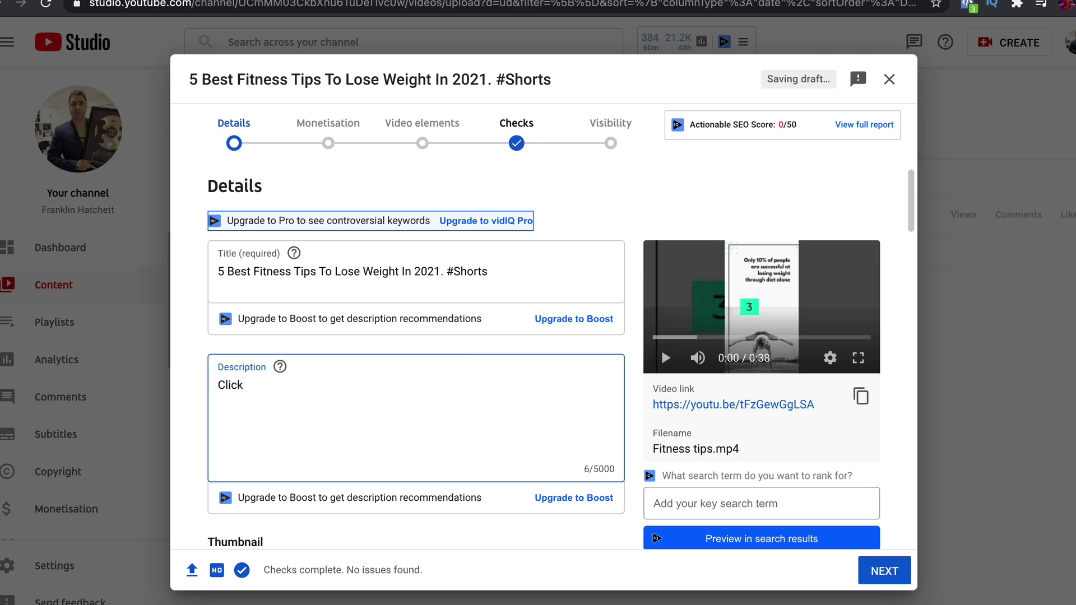
type(" here for the")
key("BackSpace")
key("BackSpace")
key("BackSpace")
key("BackSpace")
key("super+v")
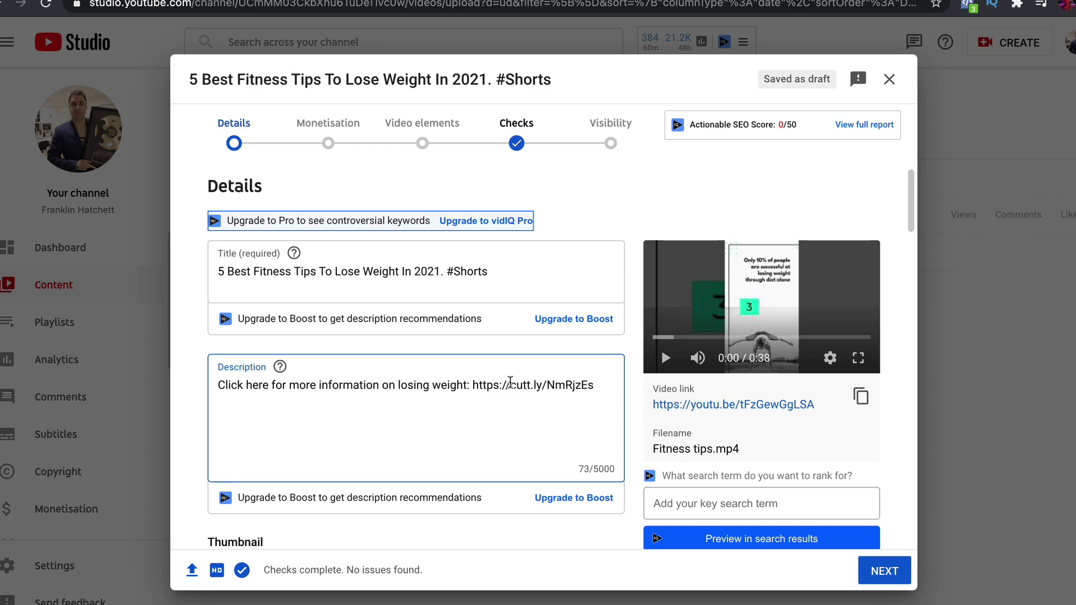
Choose the suggested thumbnail showing the "5 Best Fitness Tips for 2021" opening frame
scroll(510, 381, "down", 5)
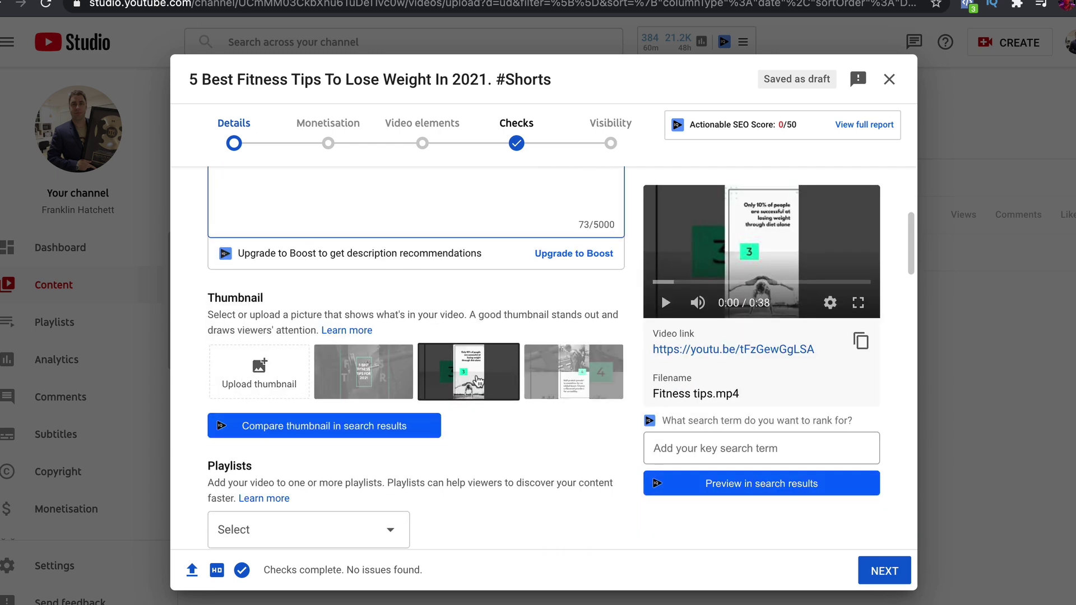
left_click(383, 380)
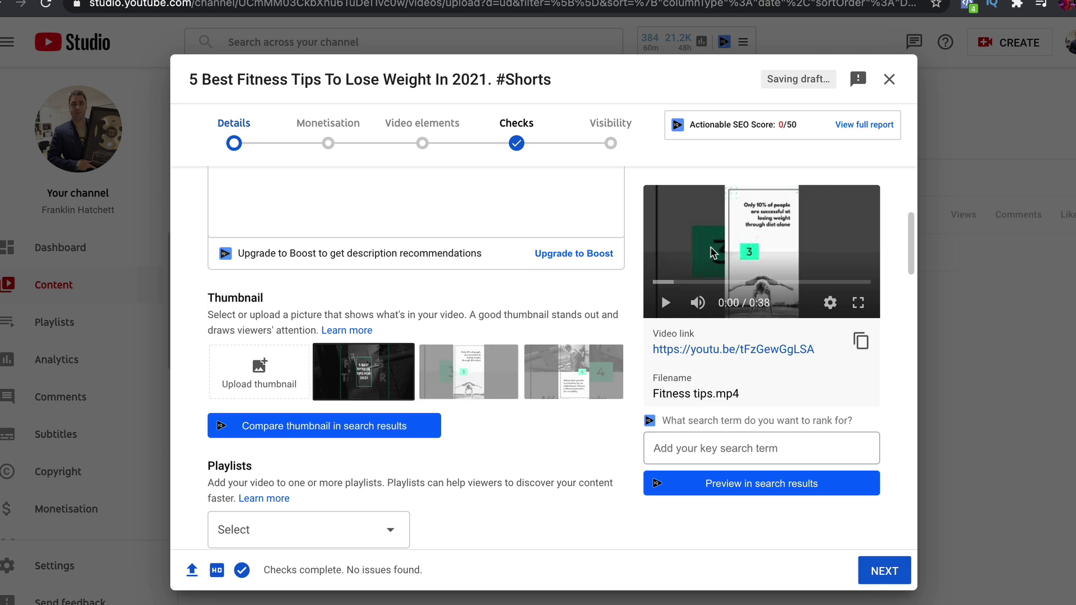
scroll(698, 259, "up", 1)
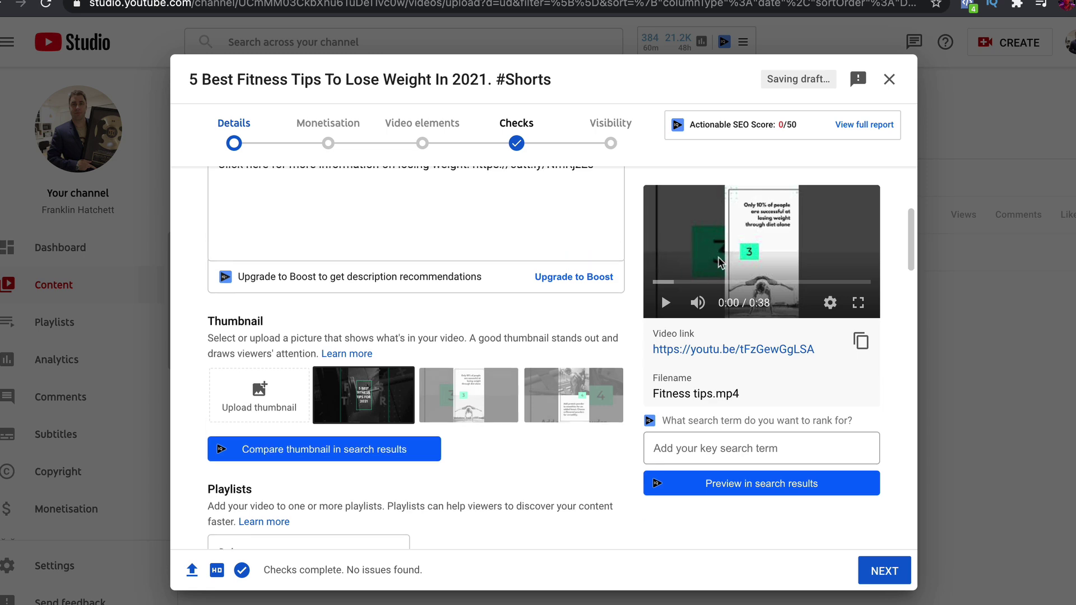
scroll(447, 334, "down", 1)
Examine the vidIQ statistics and video tags of the two competing weight-loss videos on YouTube
scroll(472, 281, "down", 20)
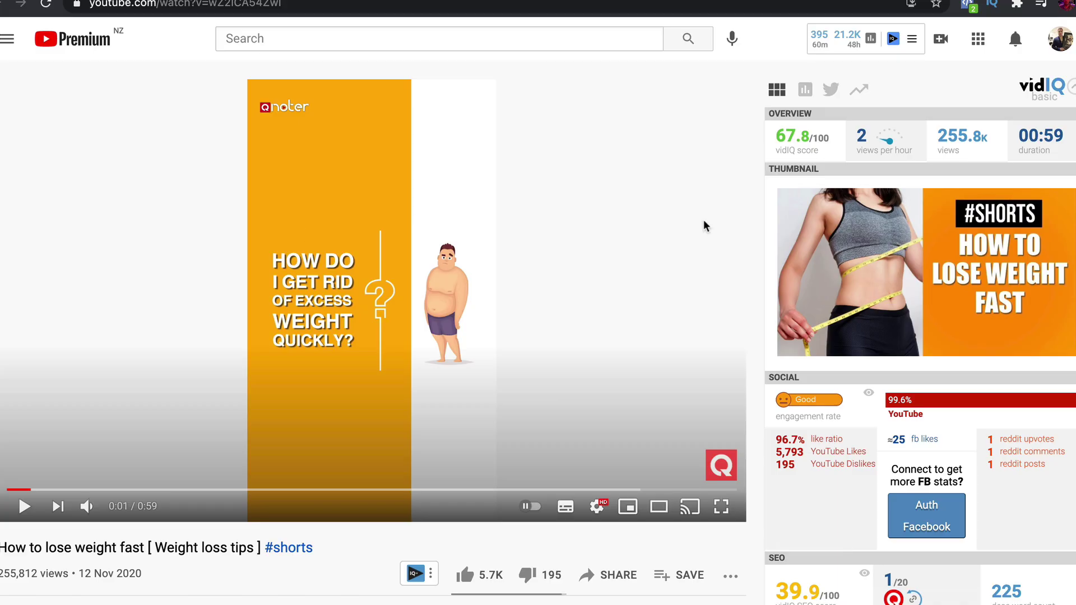
scroll(704, 225, "down", 9)
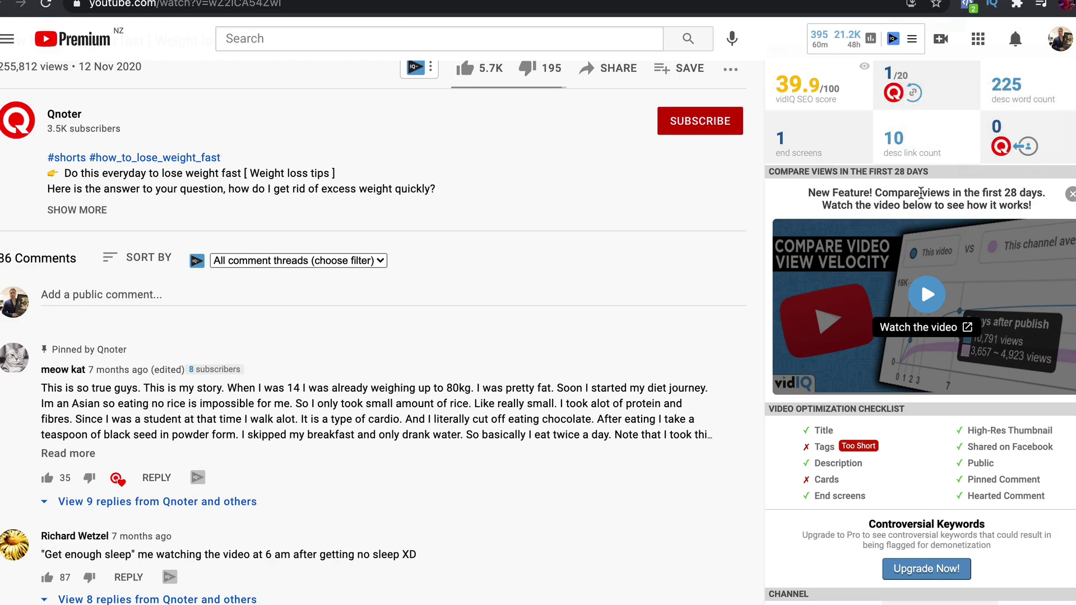
scroll(777, 344, "down", 7)
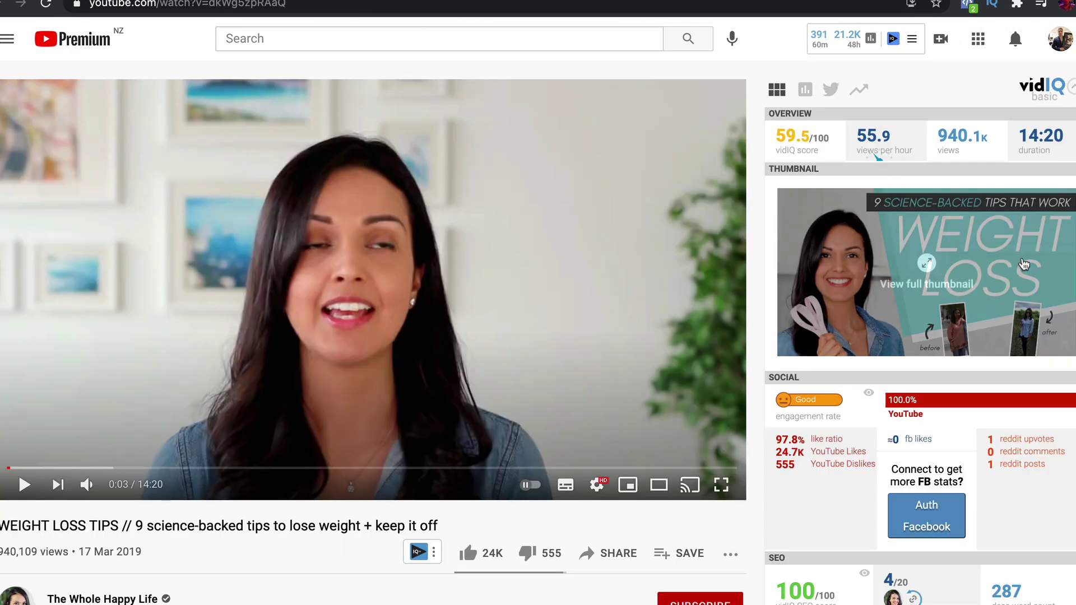
scroll(959, 244, "down", 10)
scroll(959, 244, "down", 4)
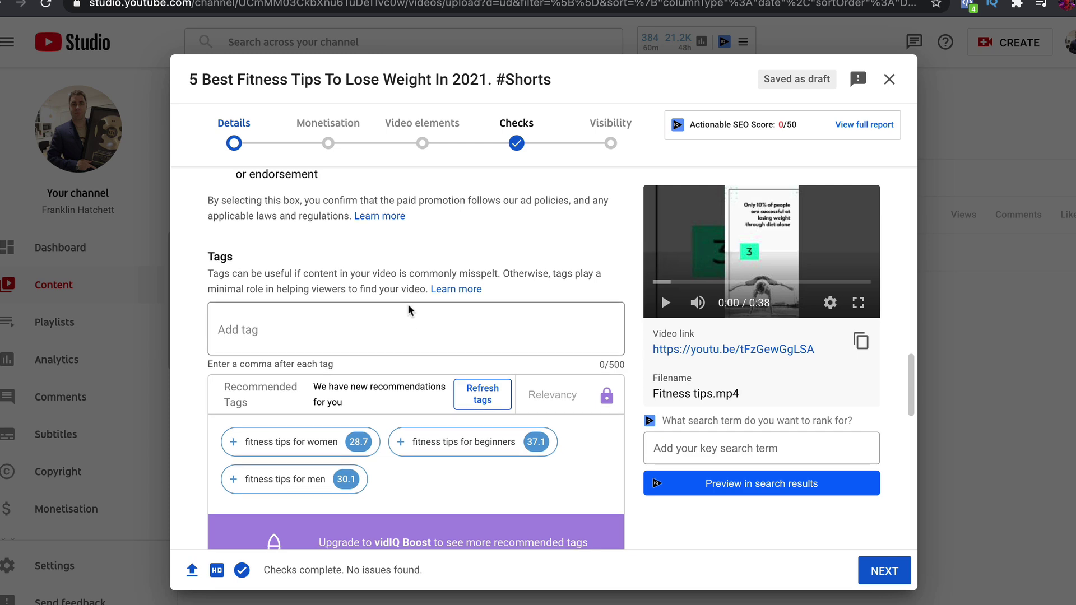
Add the recommended tags "fitness tips for men" and "fitness tips for beginners" to the uploaded video
scroll(407, 303, "down", 3)
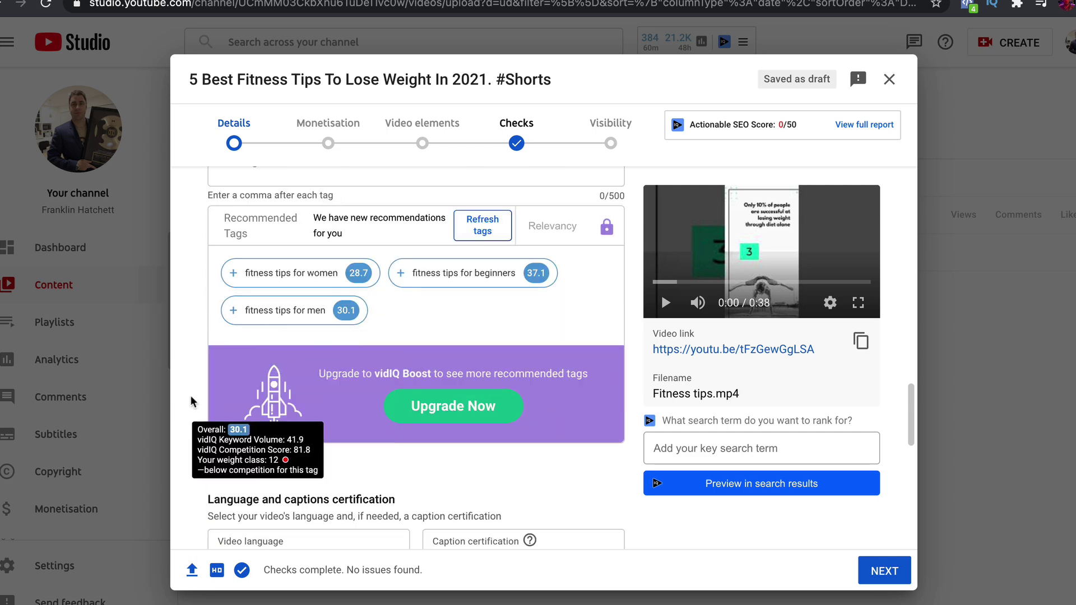
left_click(233, 311)
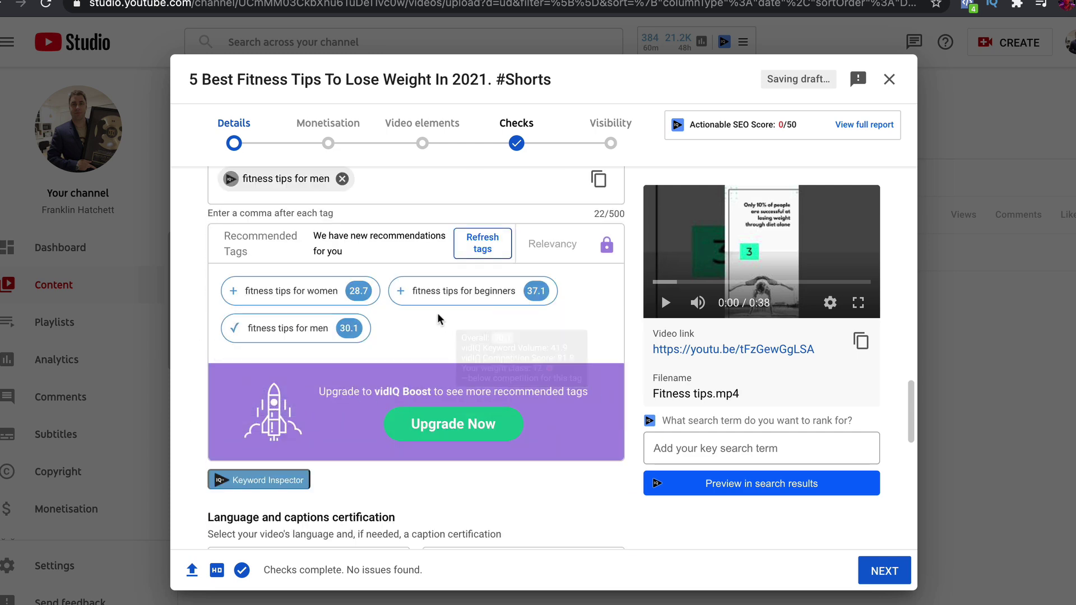
left_click(401, 291)
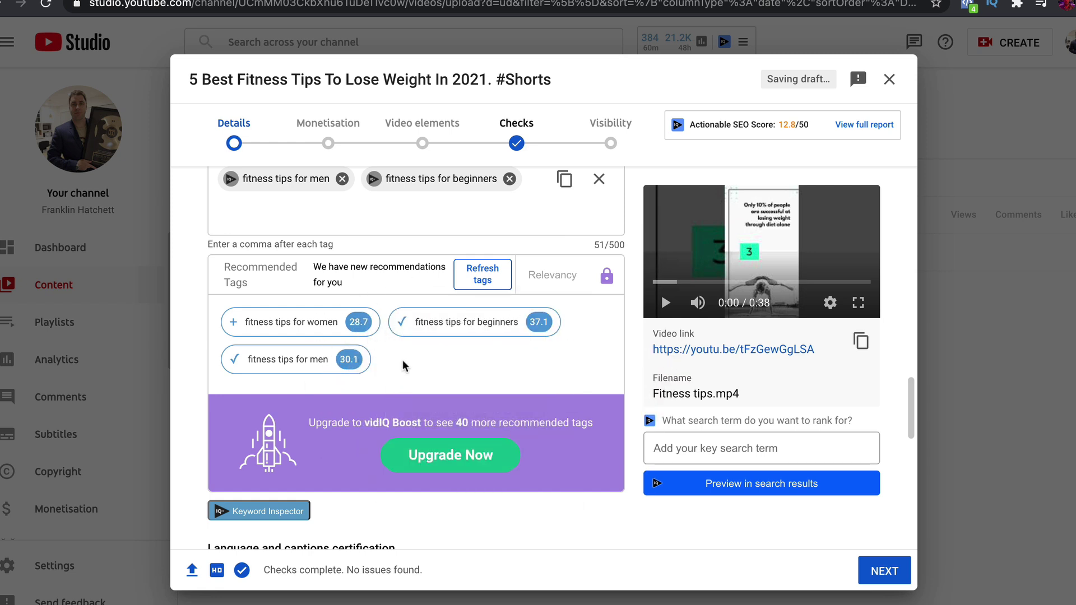
Review the thumbnail and add the custom tag "best fitness tips for 2021" to the video
scroll(402, 365, "down", 1)
scroll(420, 434, "up", 10)
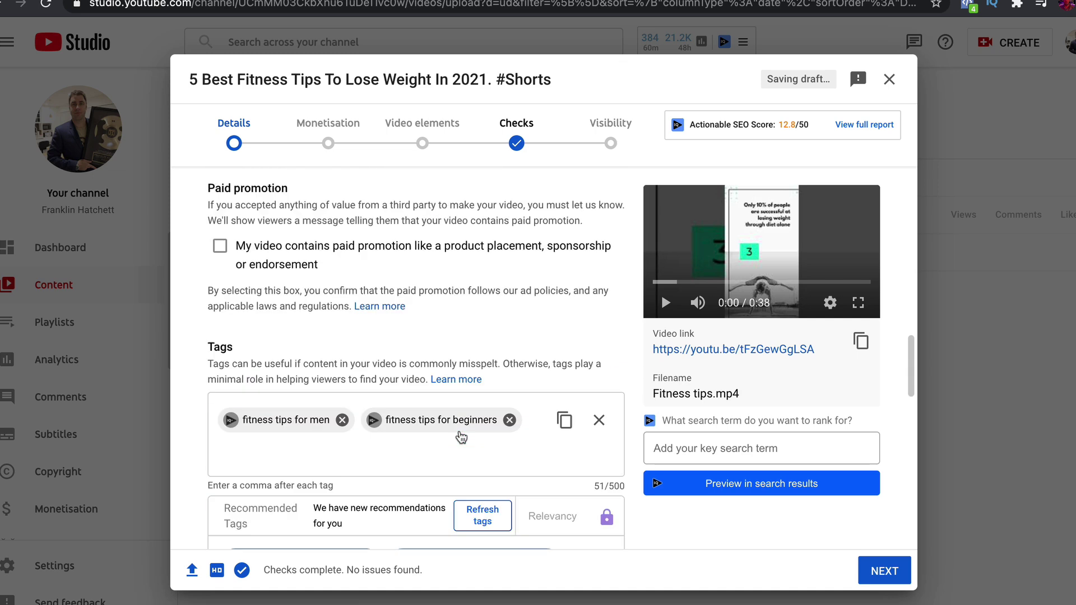
scroll(461, 436, "up", 8)
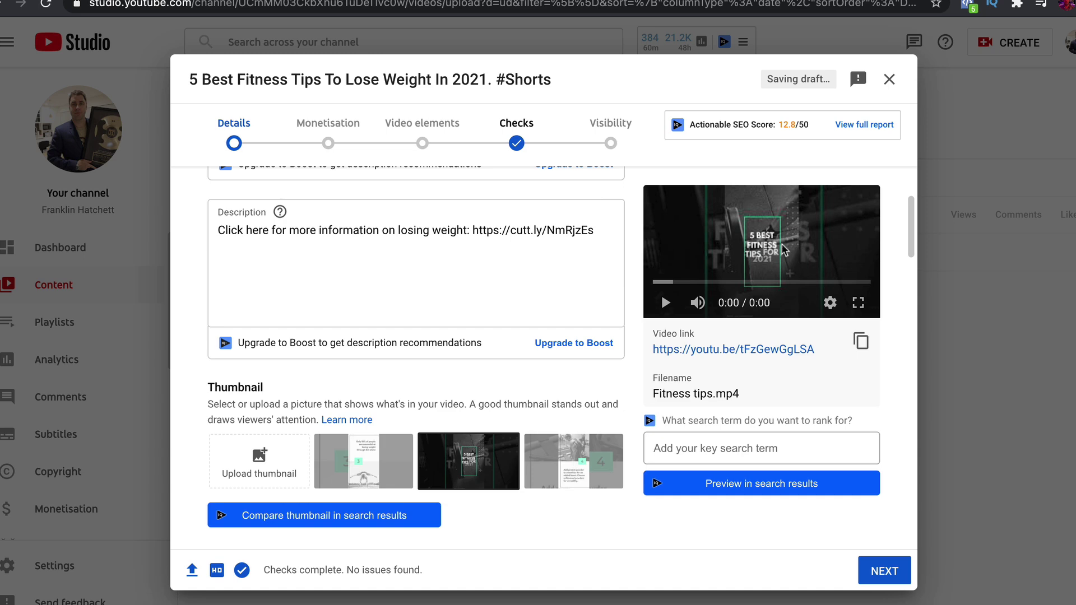
scroll(399, 271, "down", 10)
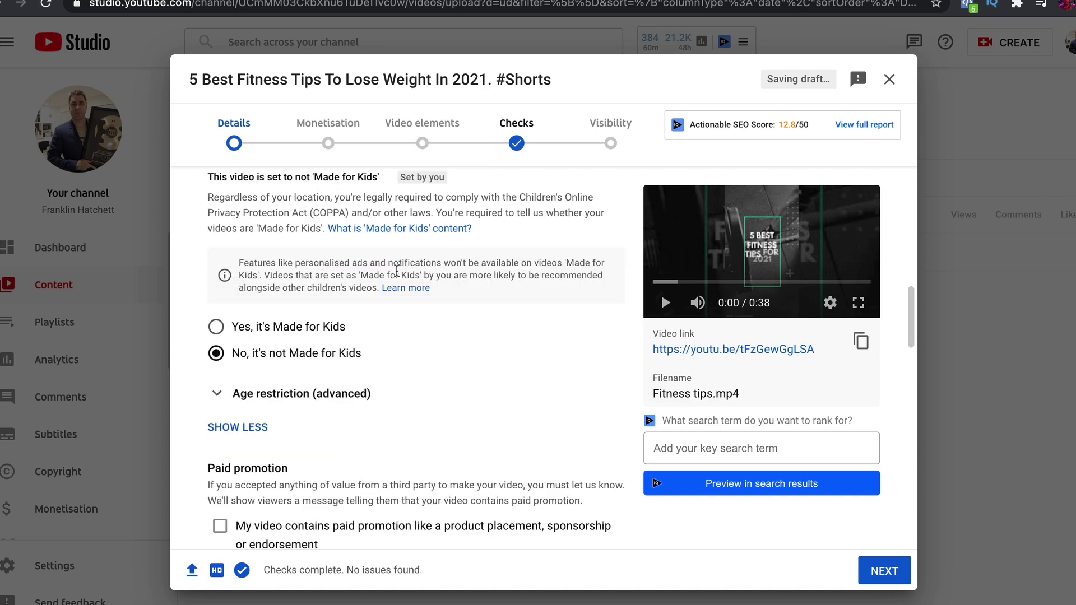
left_click(326, 285)
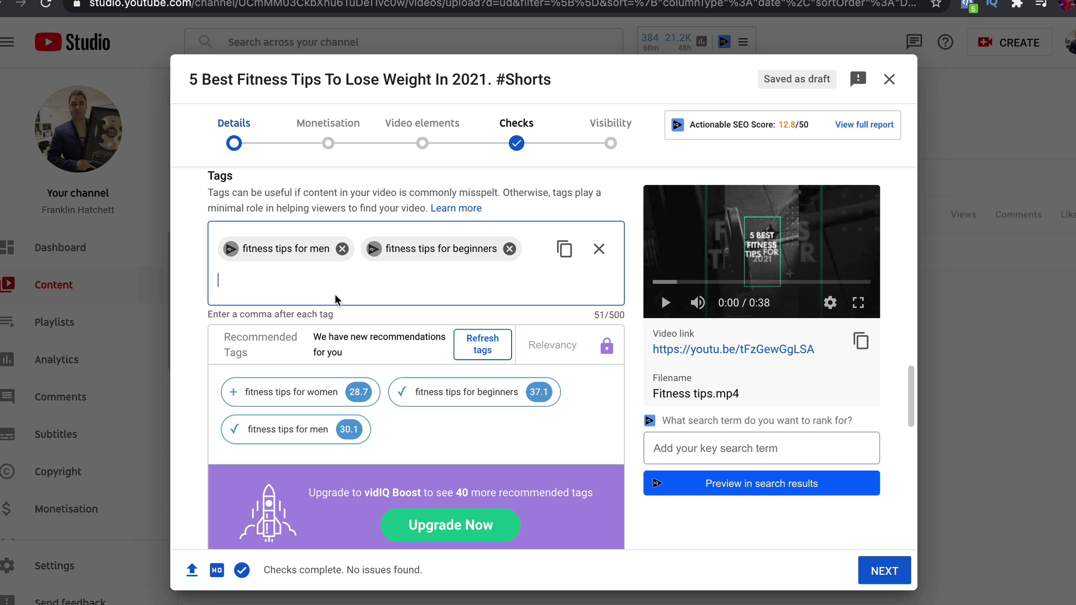
type("best fitness tips for ")
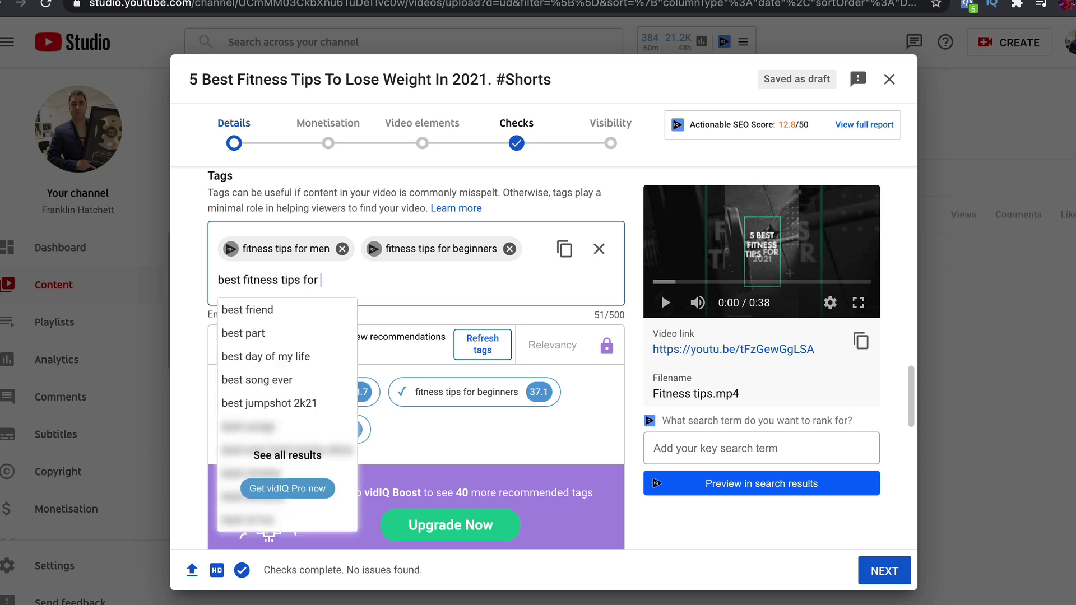
type("2021")
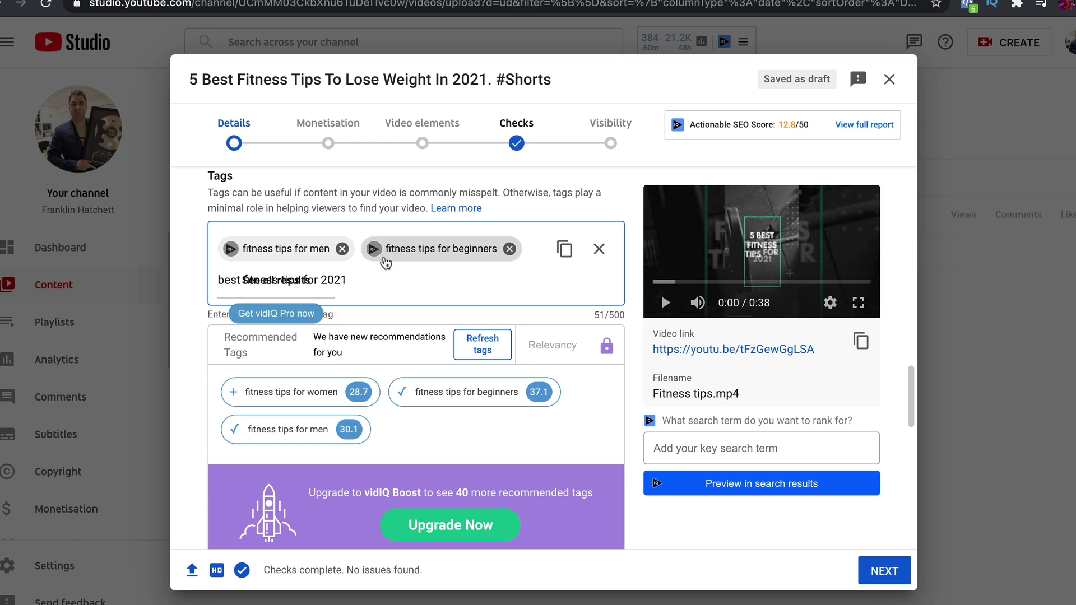
key("Return")
Add the suggested tag "best fitness tips for beginners" to the video
type("best")
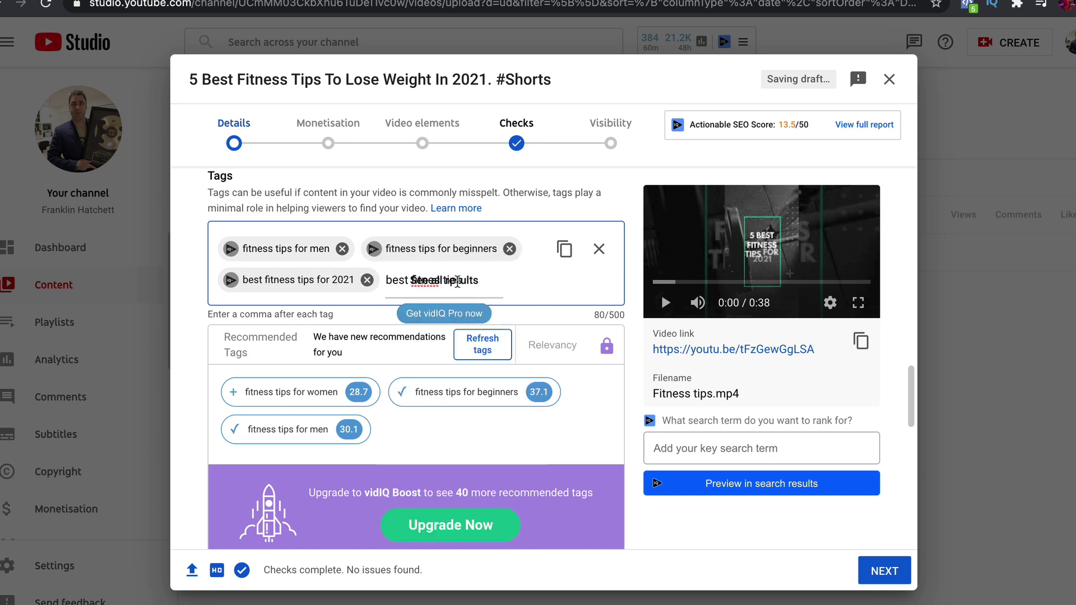
key("BackSpace")
key("BackSpace")
key("BackSpace")
key("BackSpace")
key("BackSpace")
key("BackSpace")
key("BackSpace")
key("BackSpace")
key("BackSpace")
key("BackSpace")
key("BackSpace")
key("BackSpace")
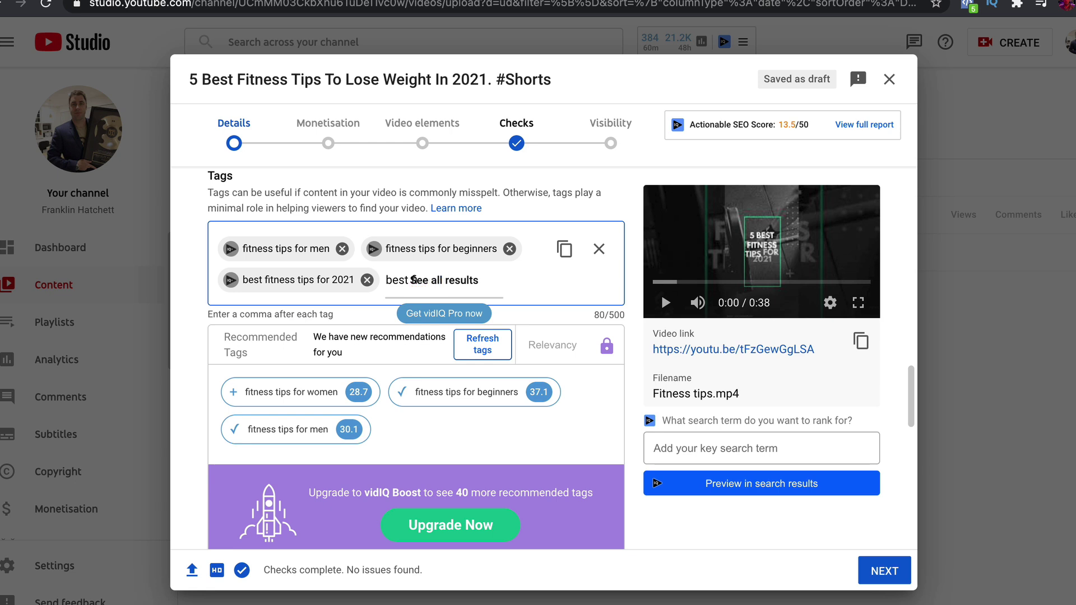
type("fitness")
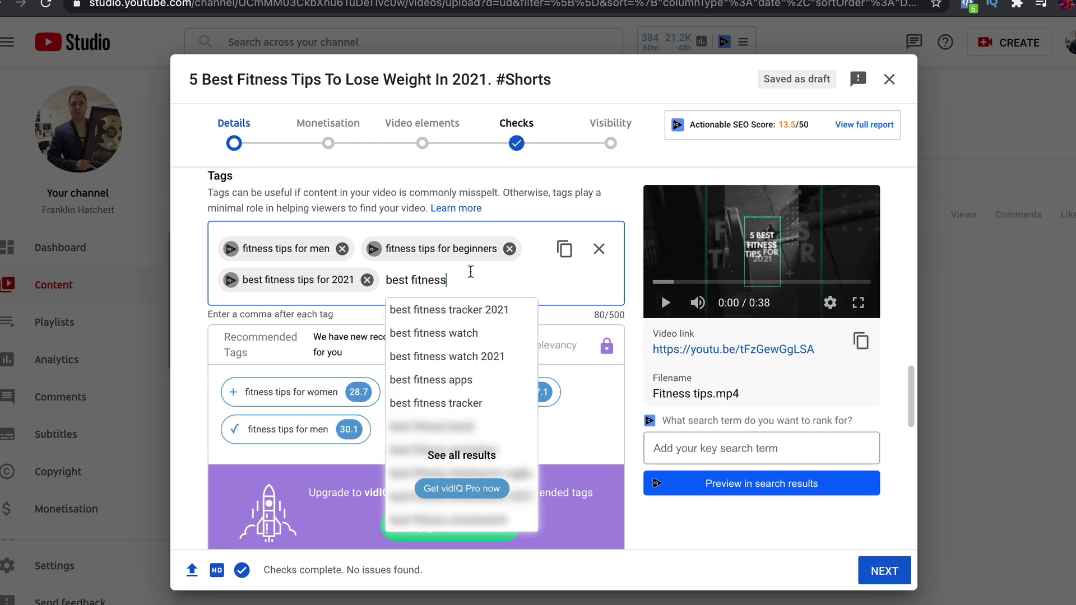
type(" ti")
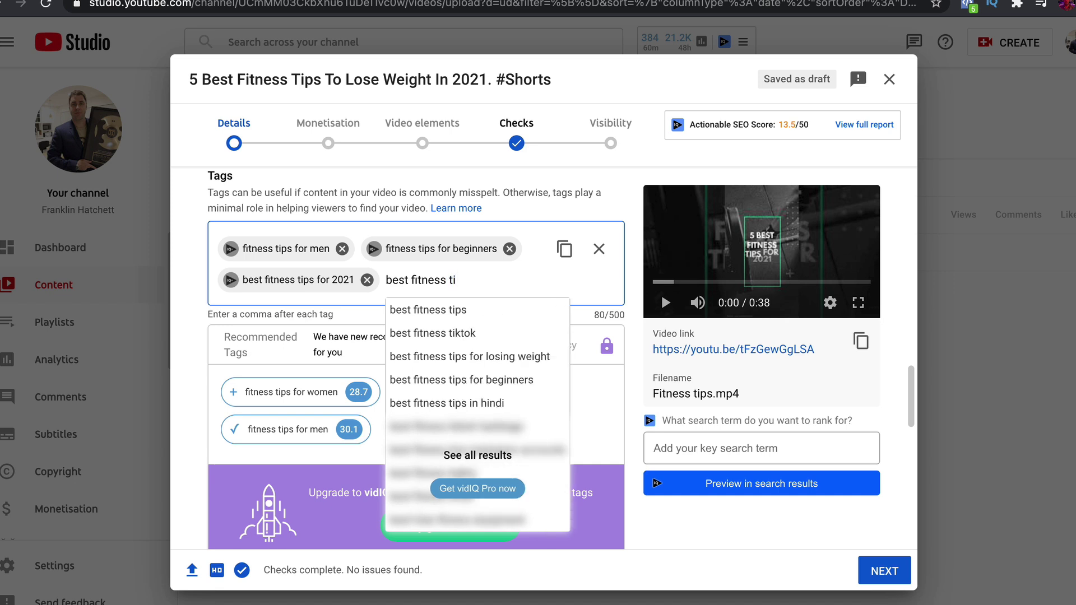
key("Down")
key("Down")
key("Down")
key("Down")
key("Return")
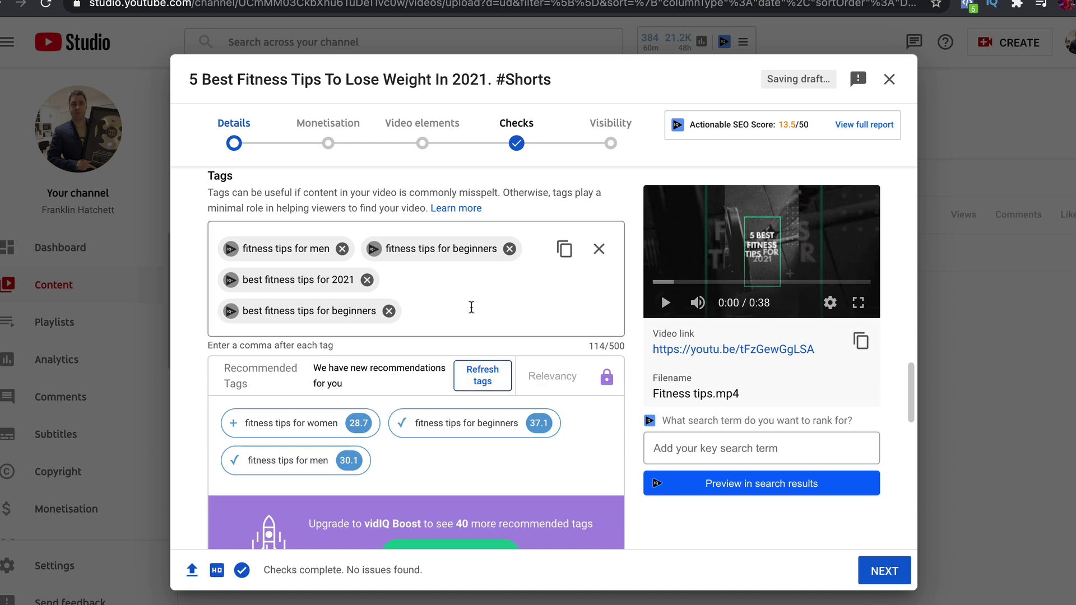
Add the suggested tag "best fitness tips for losing weight" to the video
type("best ")
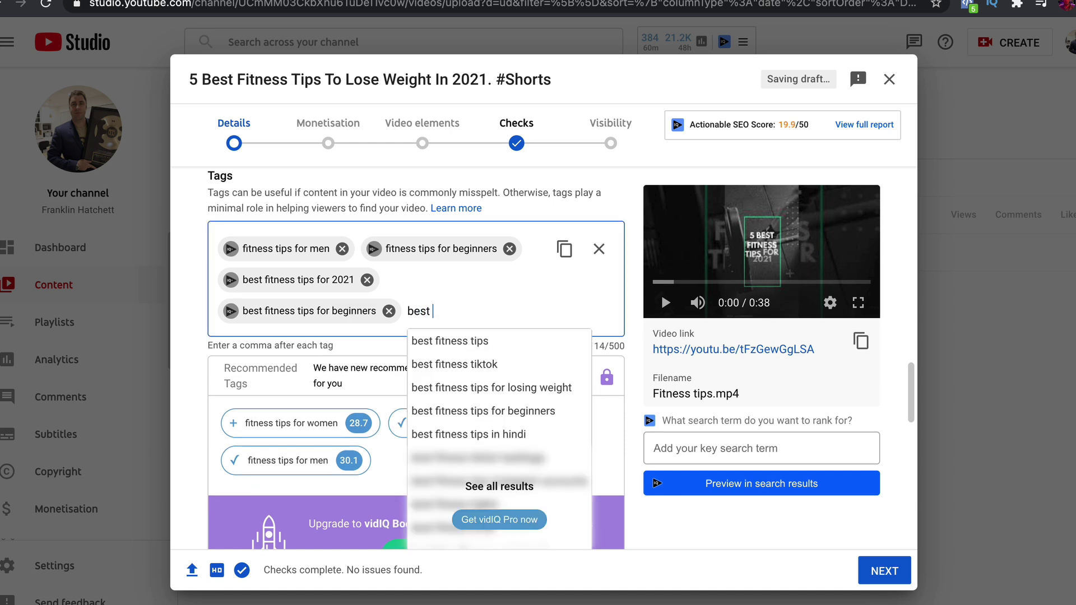
type("fitness ")
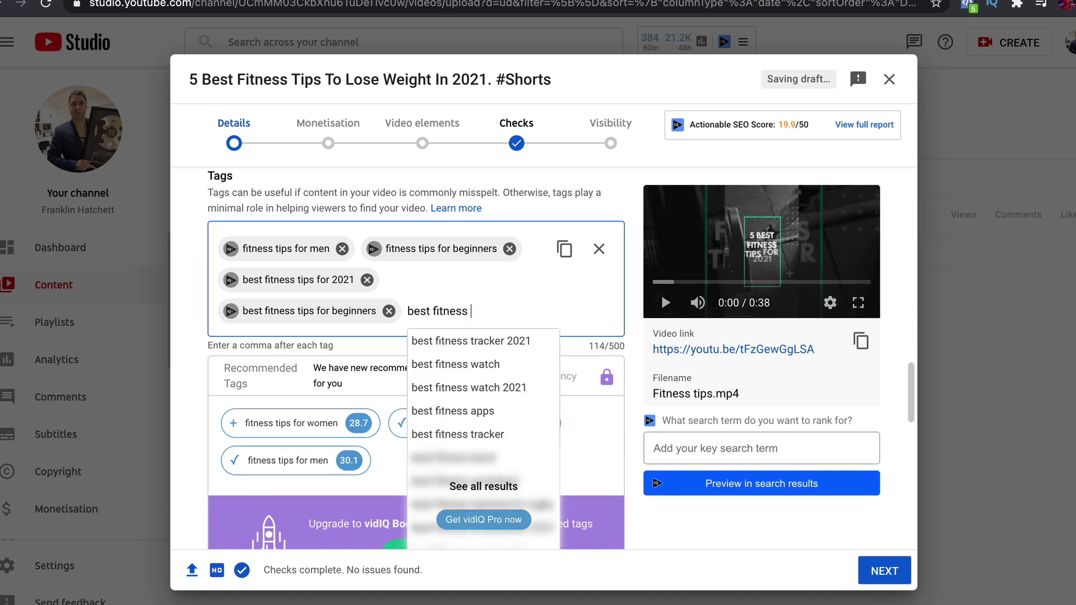
type("tips instagra")
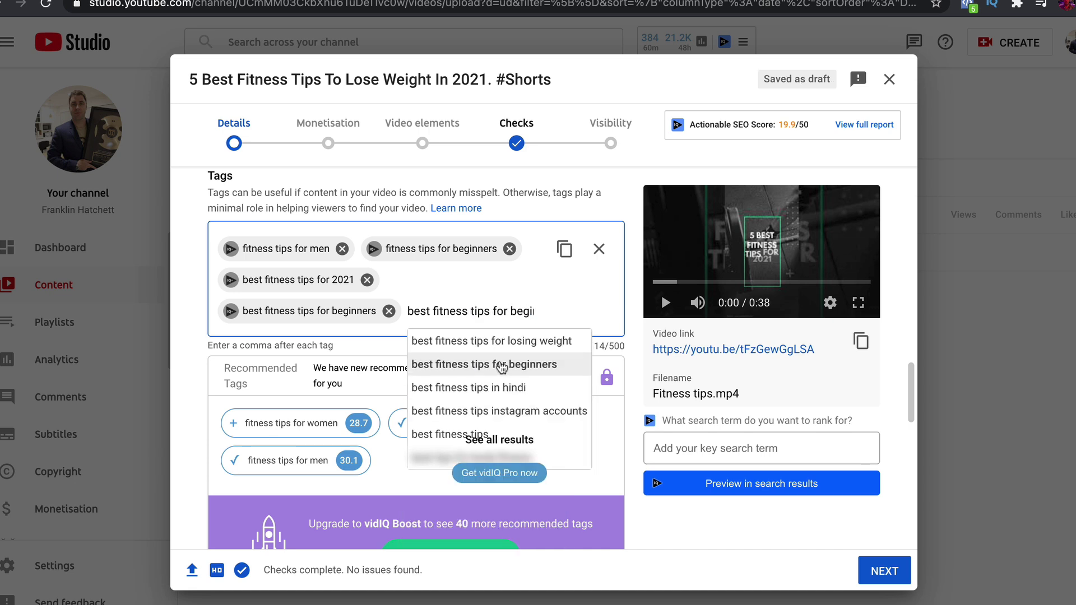
left_click(504, 342)
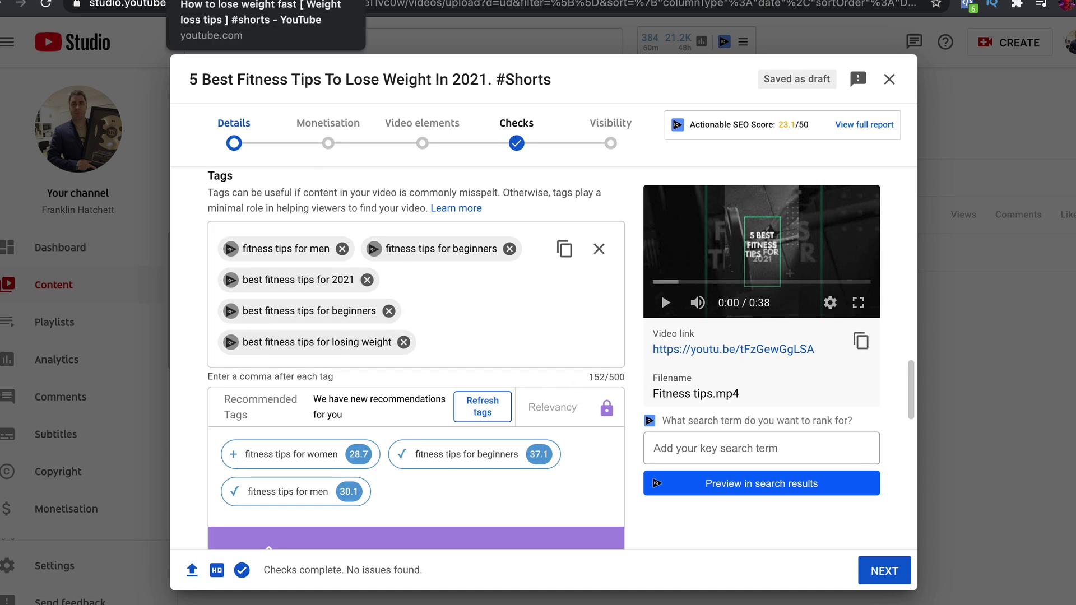
Check the video tags used on the two competing weight loss videos and return to the upload draft
left_click(224, 2)
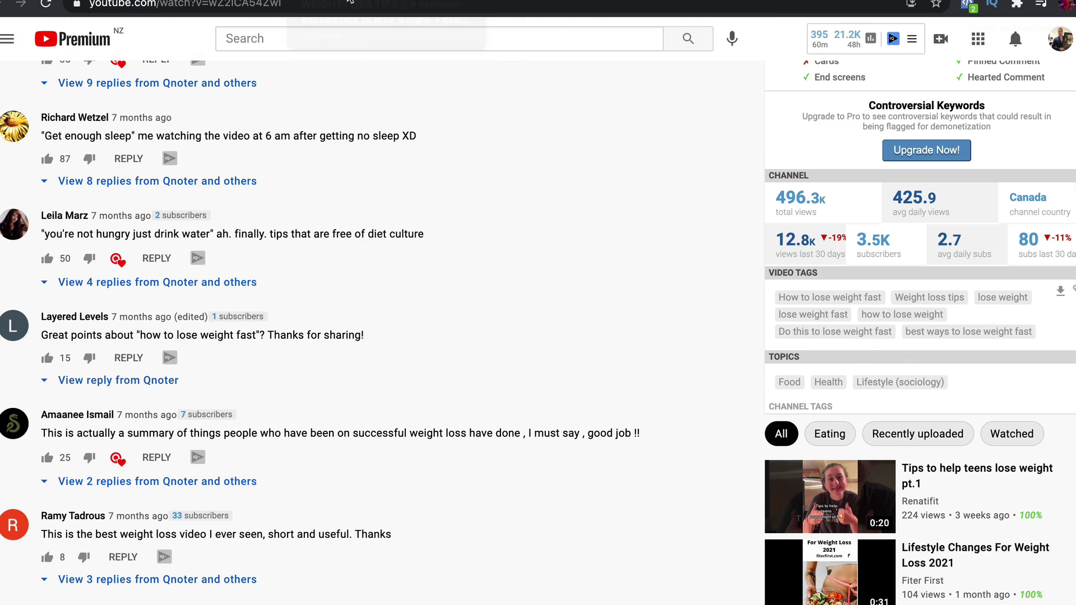
left_click(313, 1)
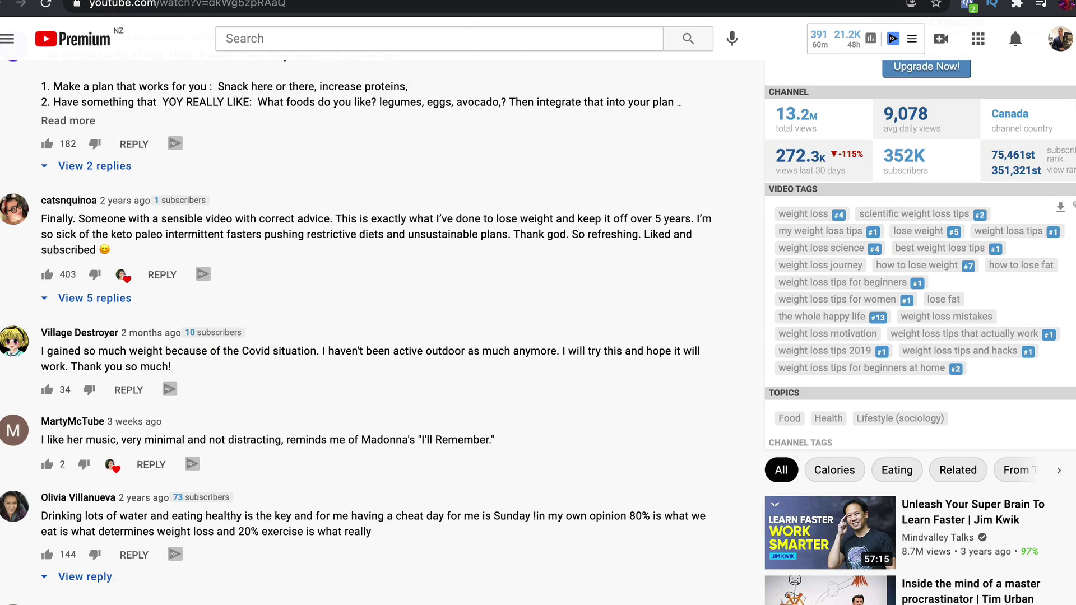
left_click(134, 2)
mouse_move(373, 454)
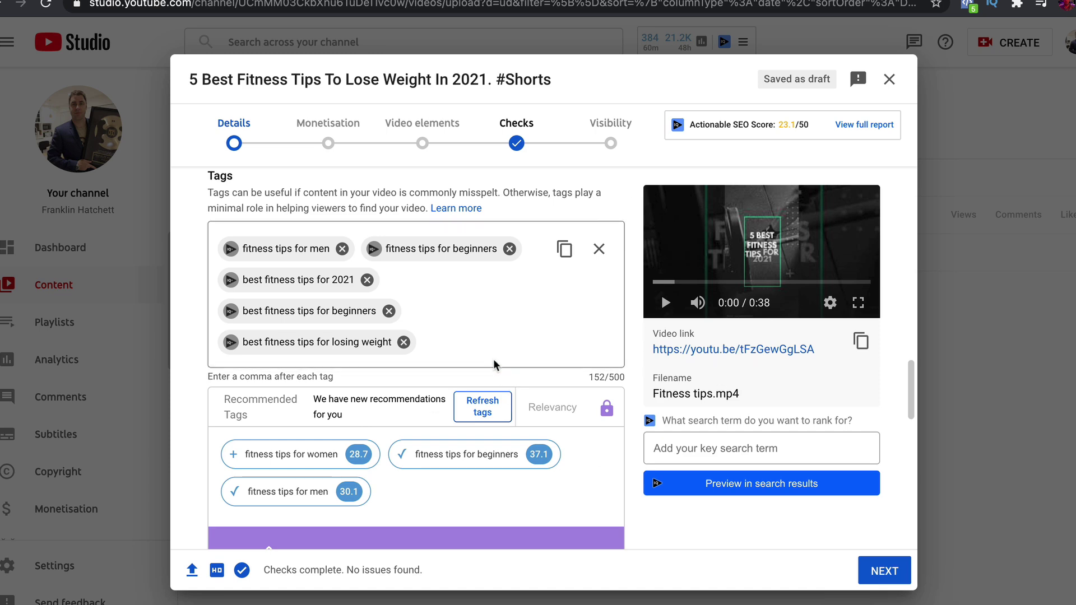
Preview the Short's closing scene at 0:36 and highlight the shortened link in its description
scroll(493, 359, "up", 15)
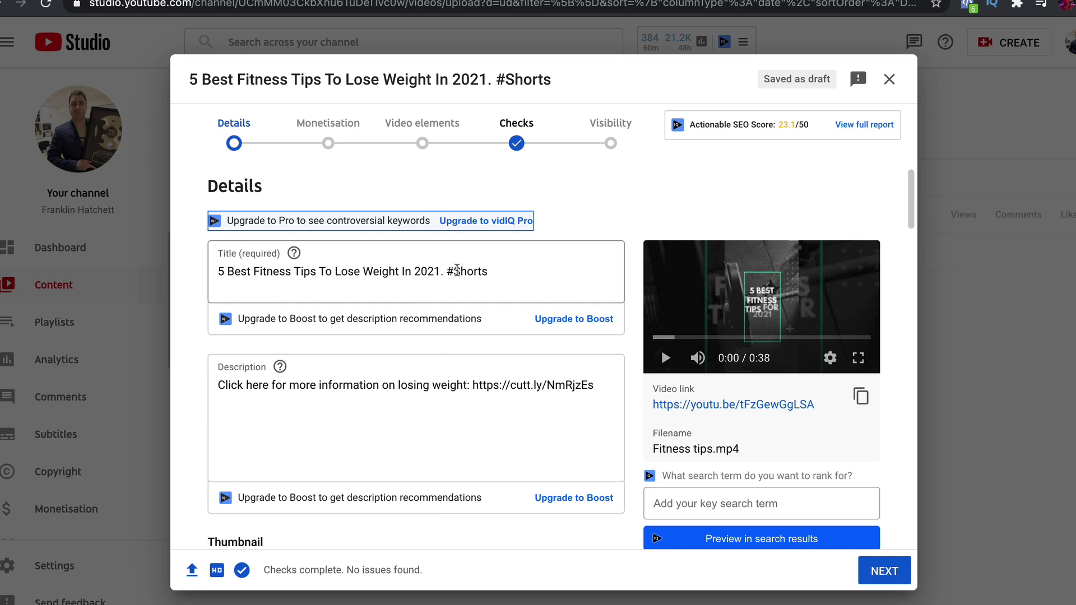
left_click(864, 337)
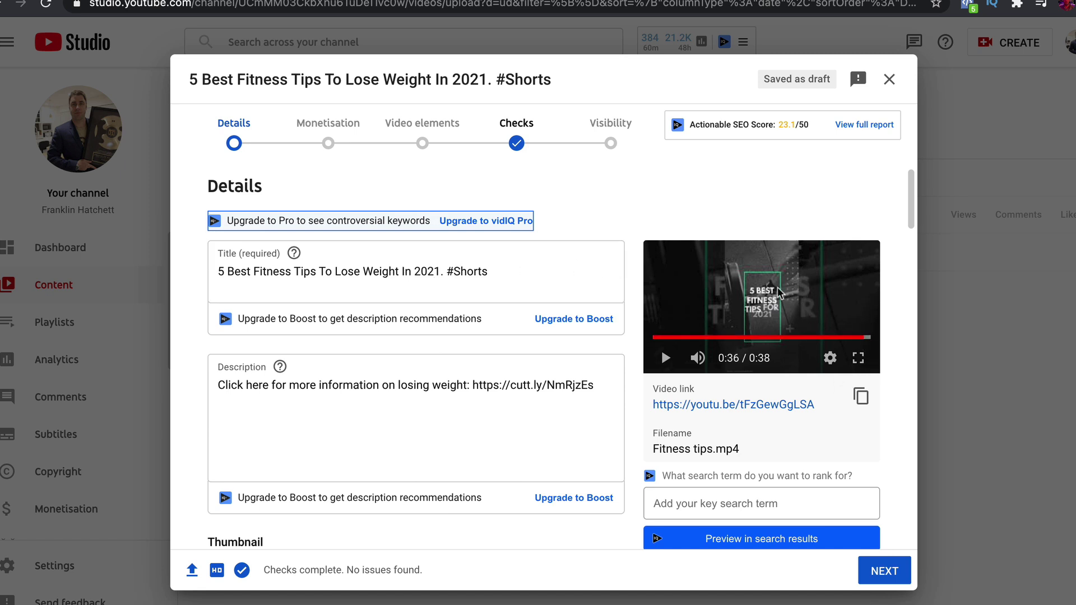
left_click(666, 357)
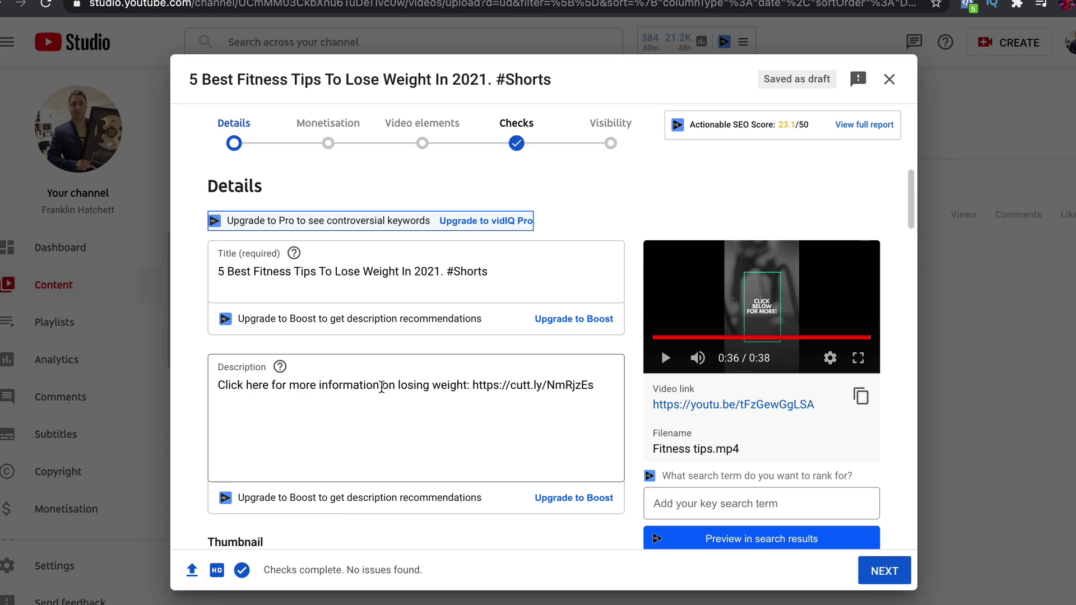
left_click_drag(471, 387, 600, 388)
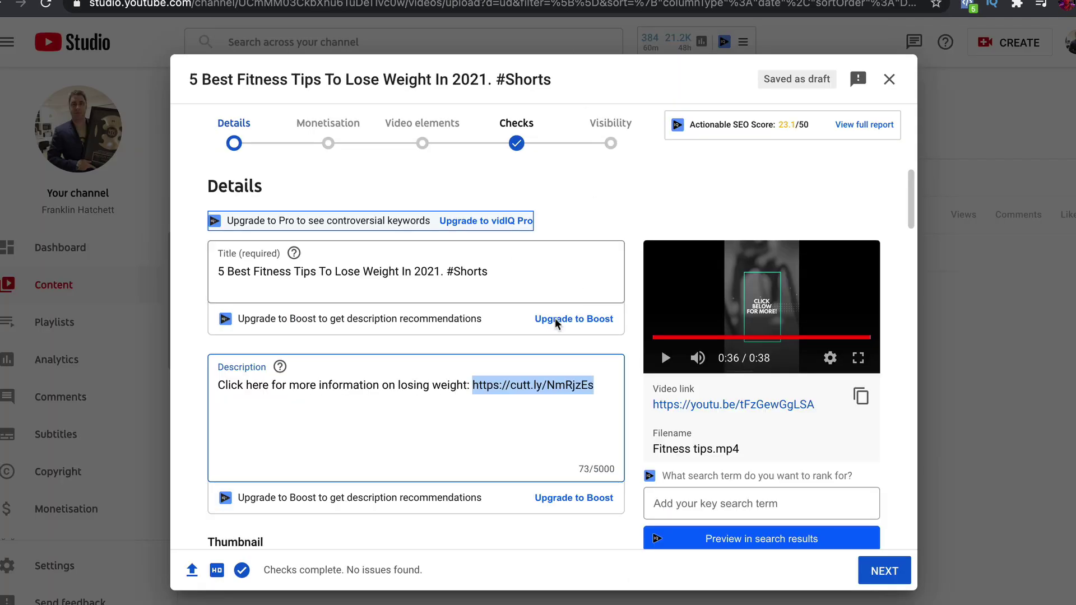
Review the draft's audience and paid promotion settings down to its tags
scroll(434, 293, "down", 3)
scroll(434, 292, "down", 12)
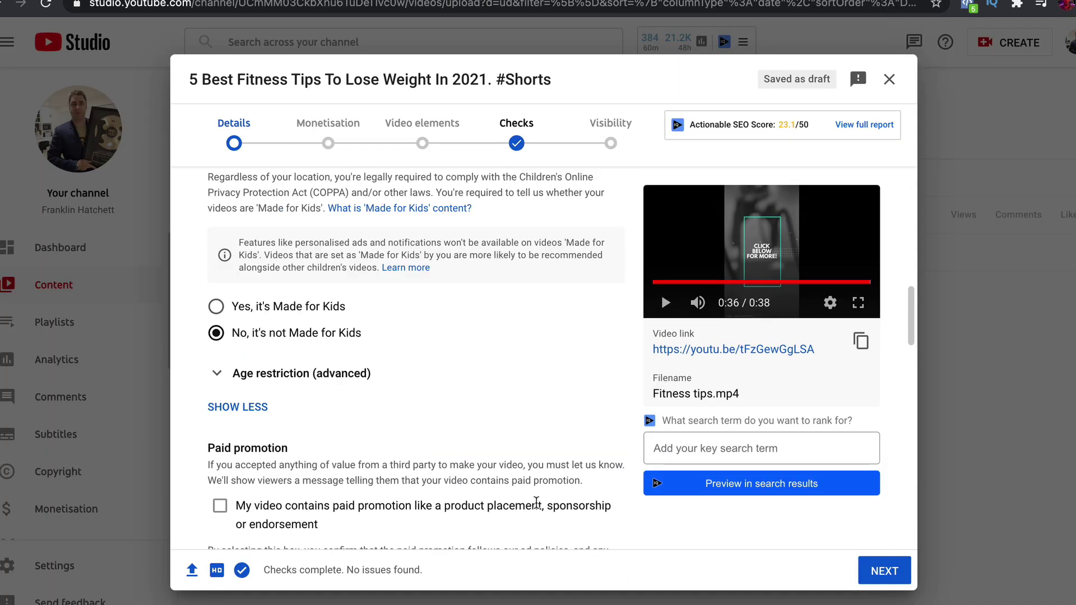
scroll(419, 425, "down", 10)
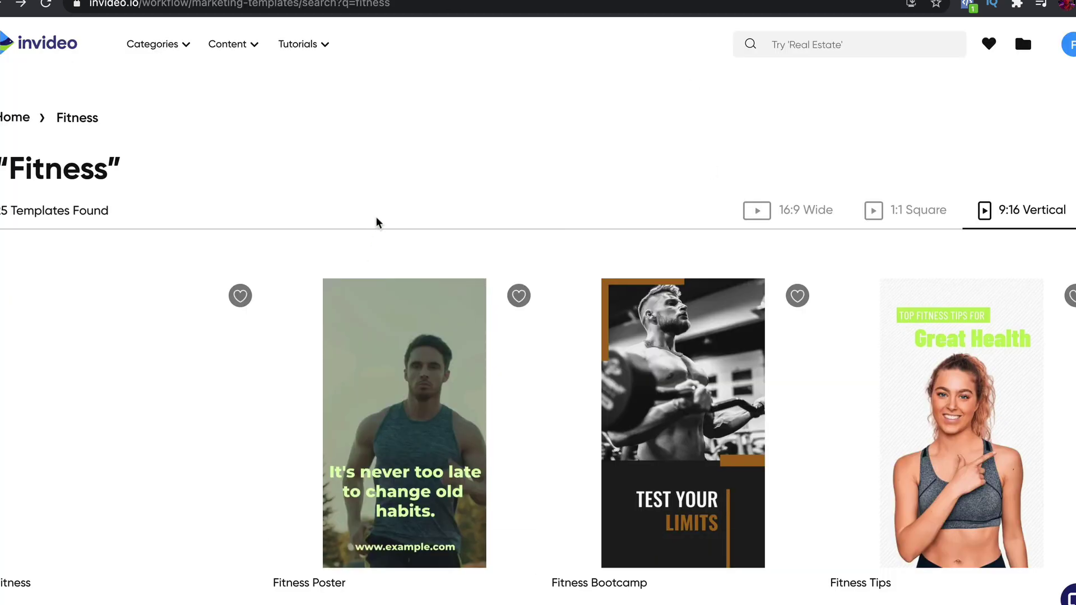
Browse InVideo's 9:16 vertical templates for "Fitness" to look for further video ideas
scroll(377, 222, "down", 5)
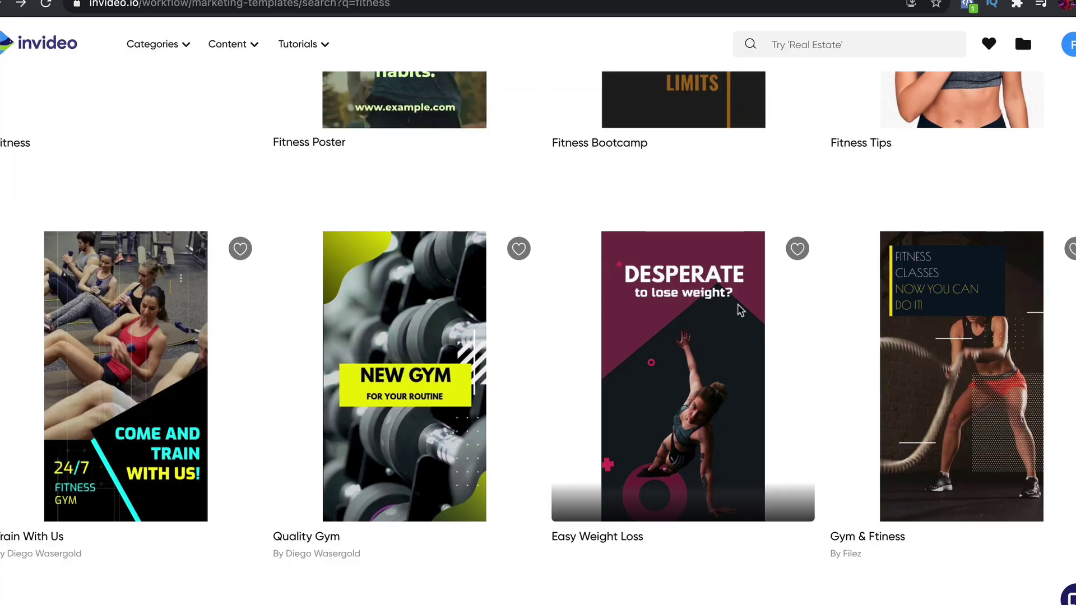
scroll(343, 330, "down", 5)
scroll(737, 341, "down", 6)
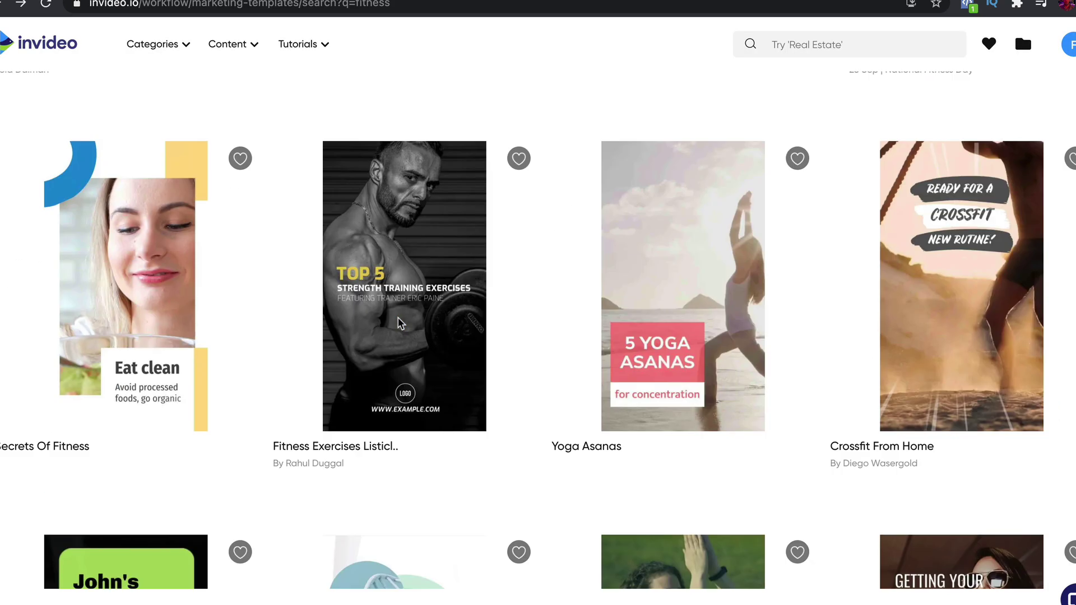
scroll(396, 319, "up", 6)
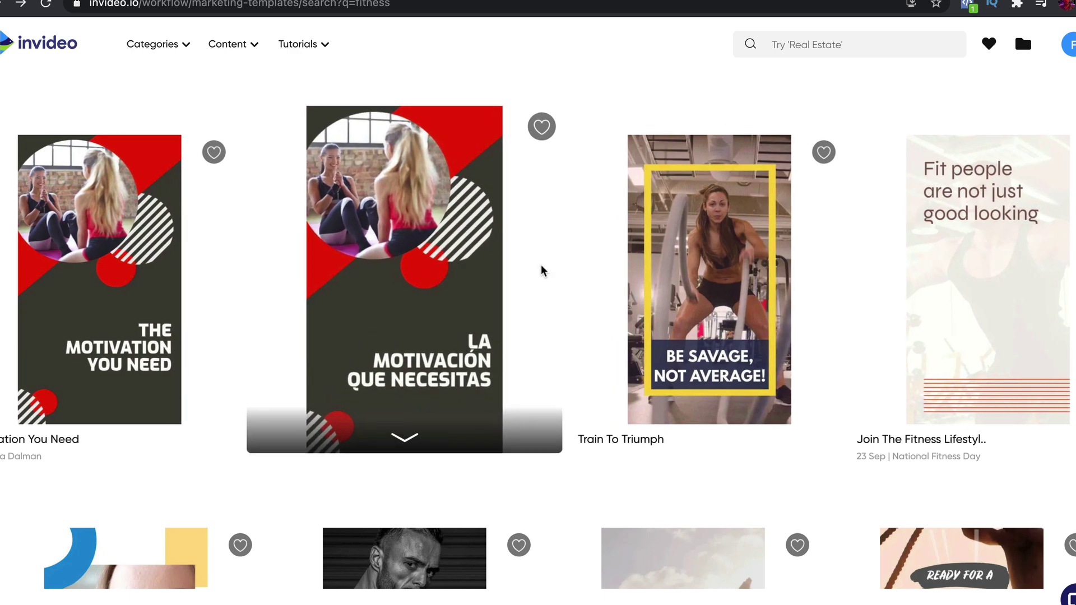
scroll(542, 270, "down", 7)
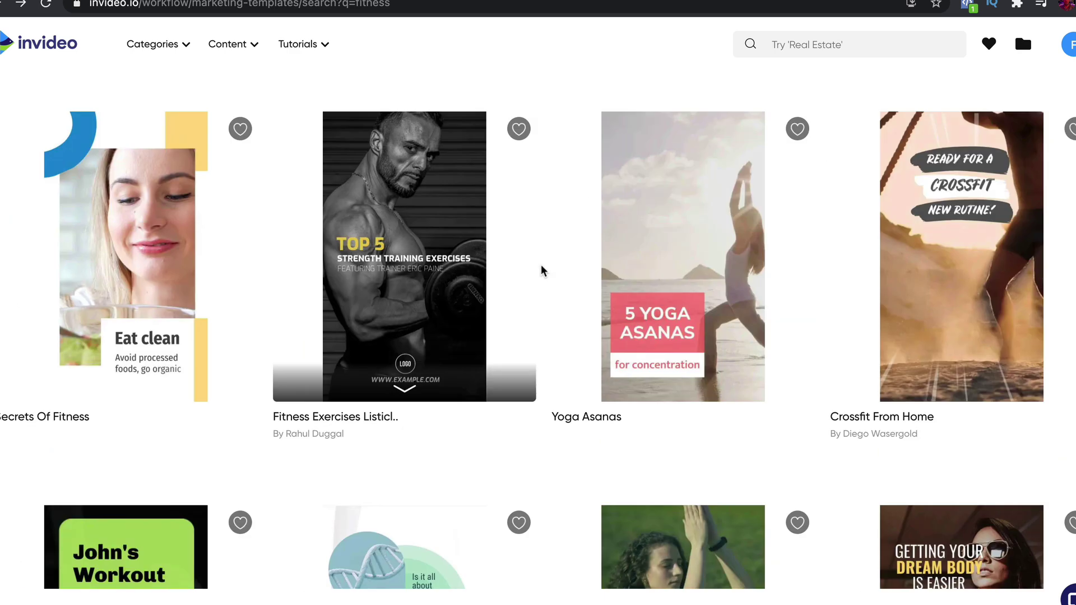
scroll(543, 270, "down", 15)
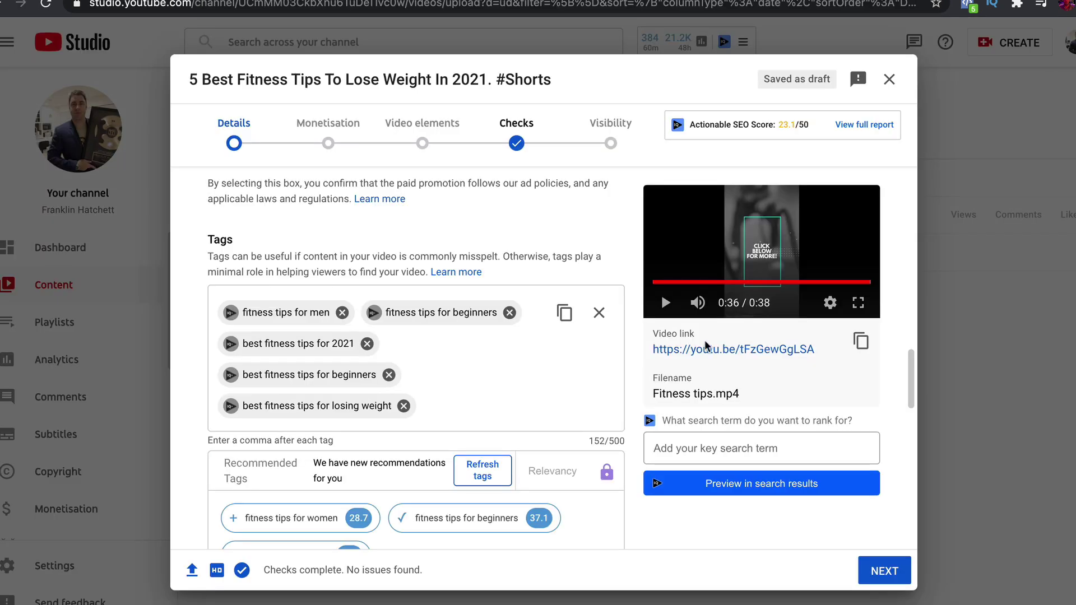
Review the upload draft's language, recording, licence, paid promotion and audience settings
scroll(388, 213, "down", 10)
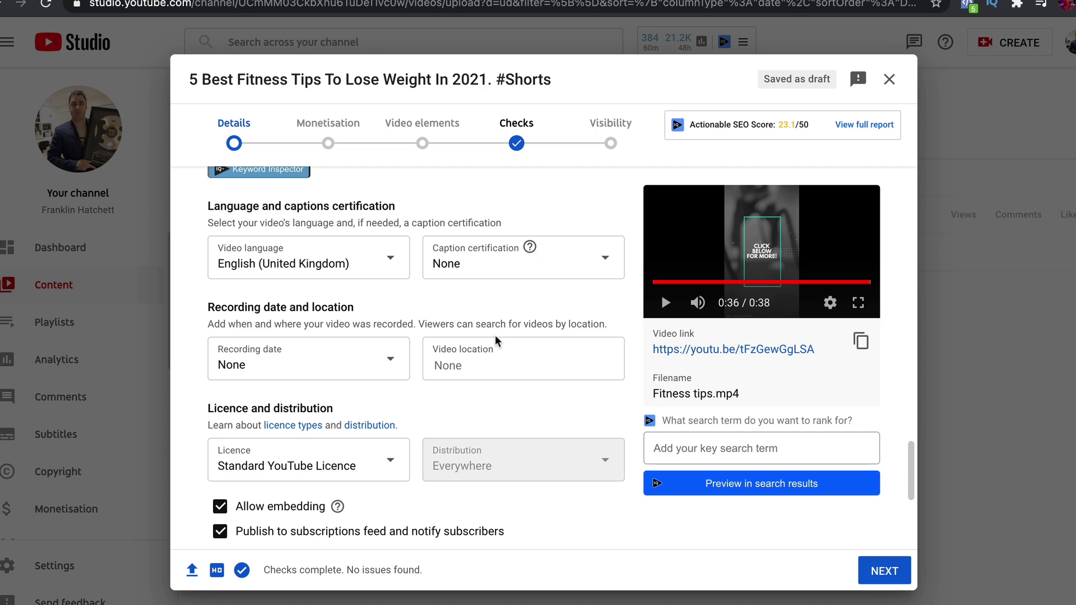
scroll(495, 336, "up", 2)
scroll(495, 336, "up", 10)
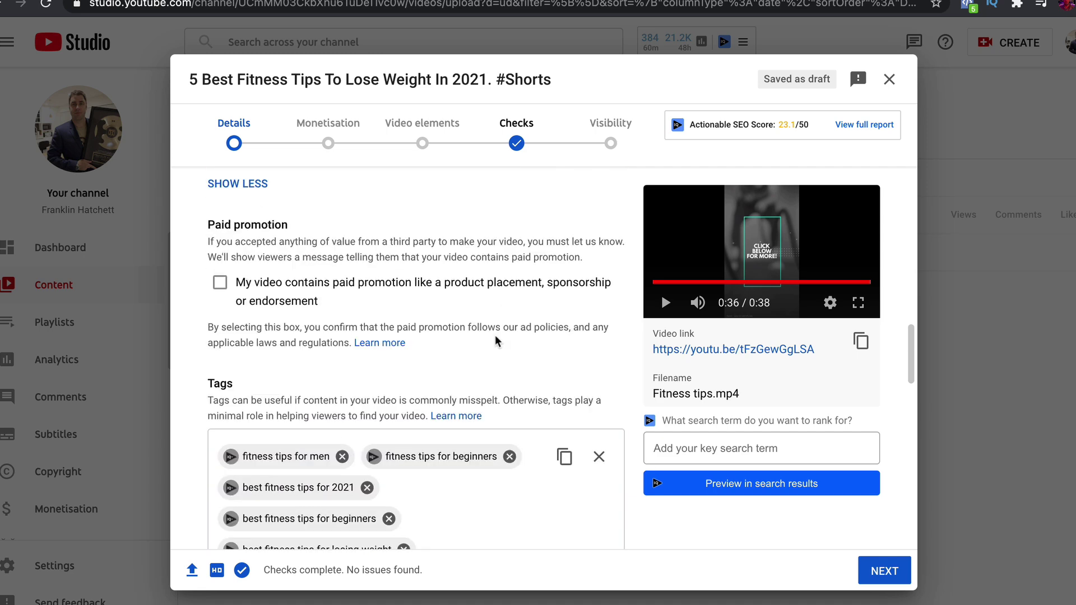
scroll(495, 342, "up", 6)
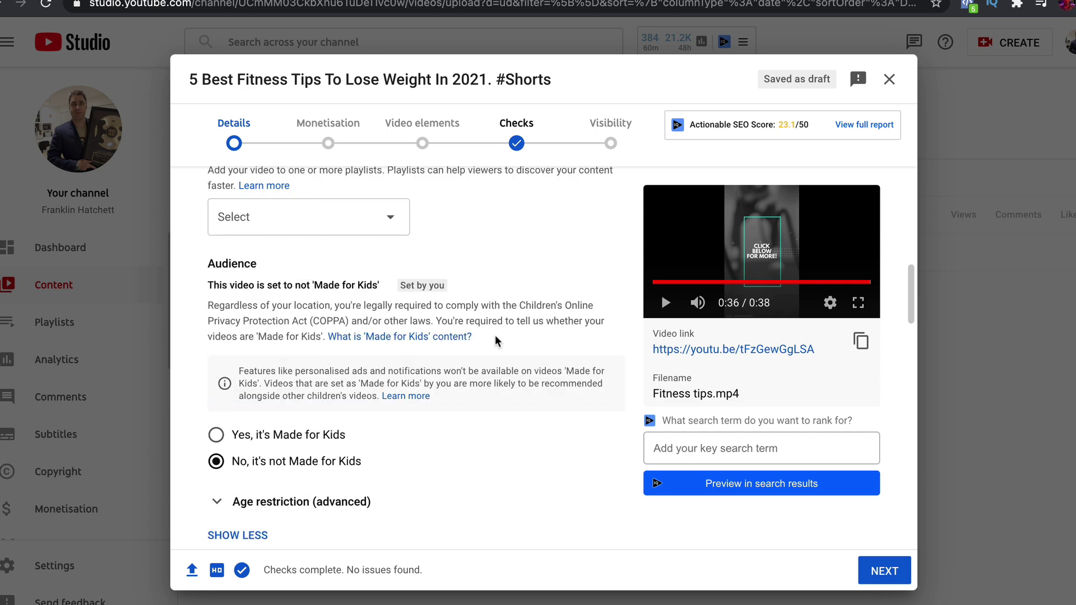